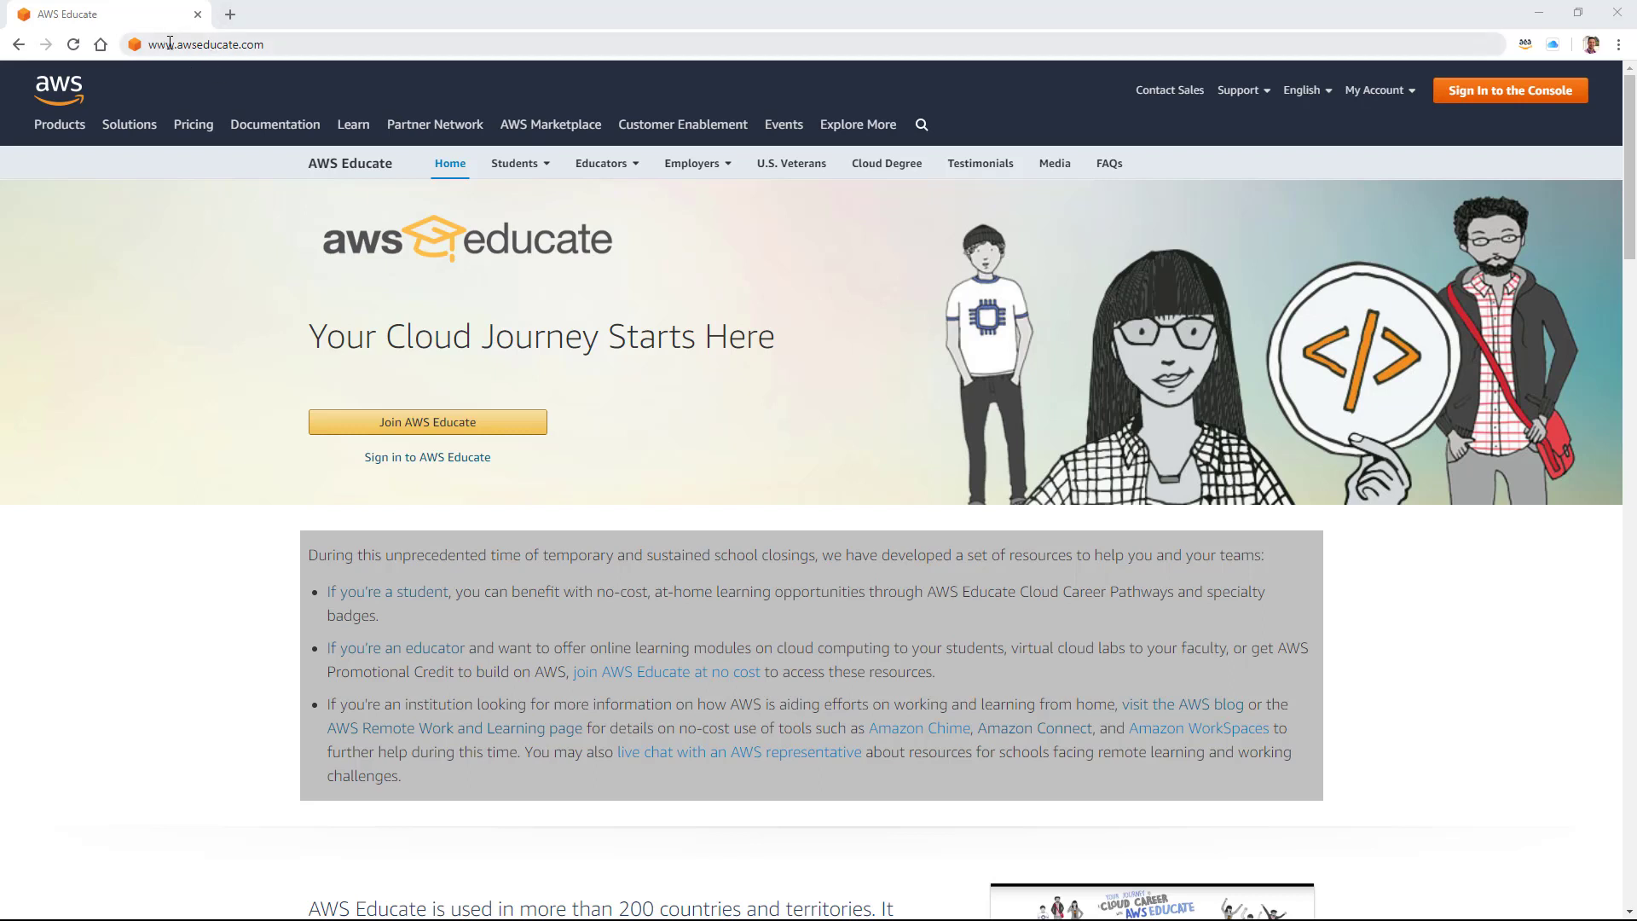
# Examine the student application form for joining AWS Educate and return to the AWS Educate home page.
pyautogui.click(422, 427)
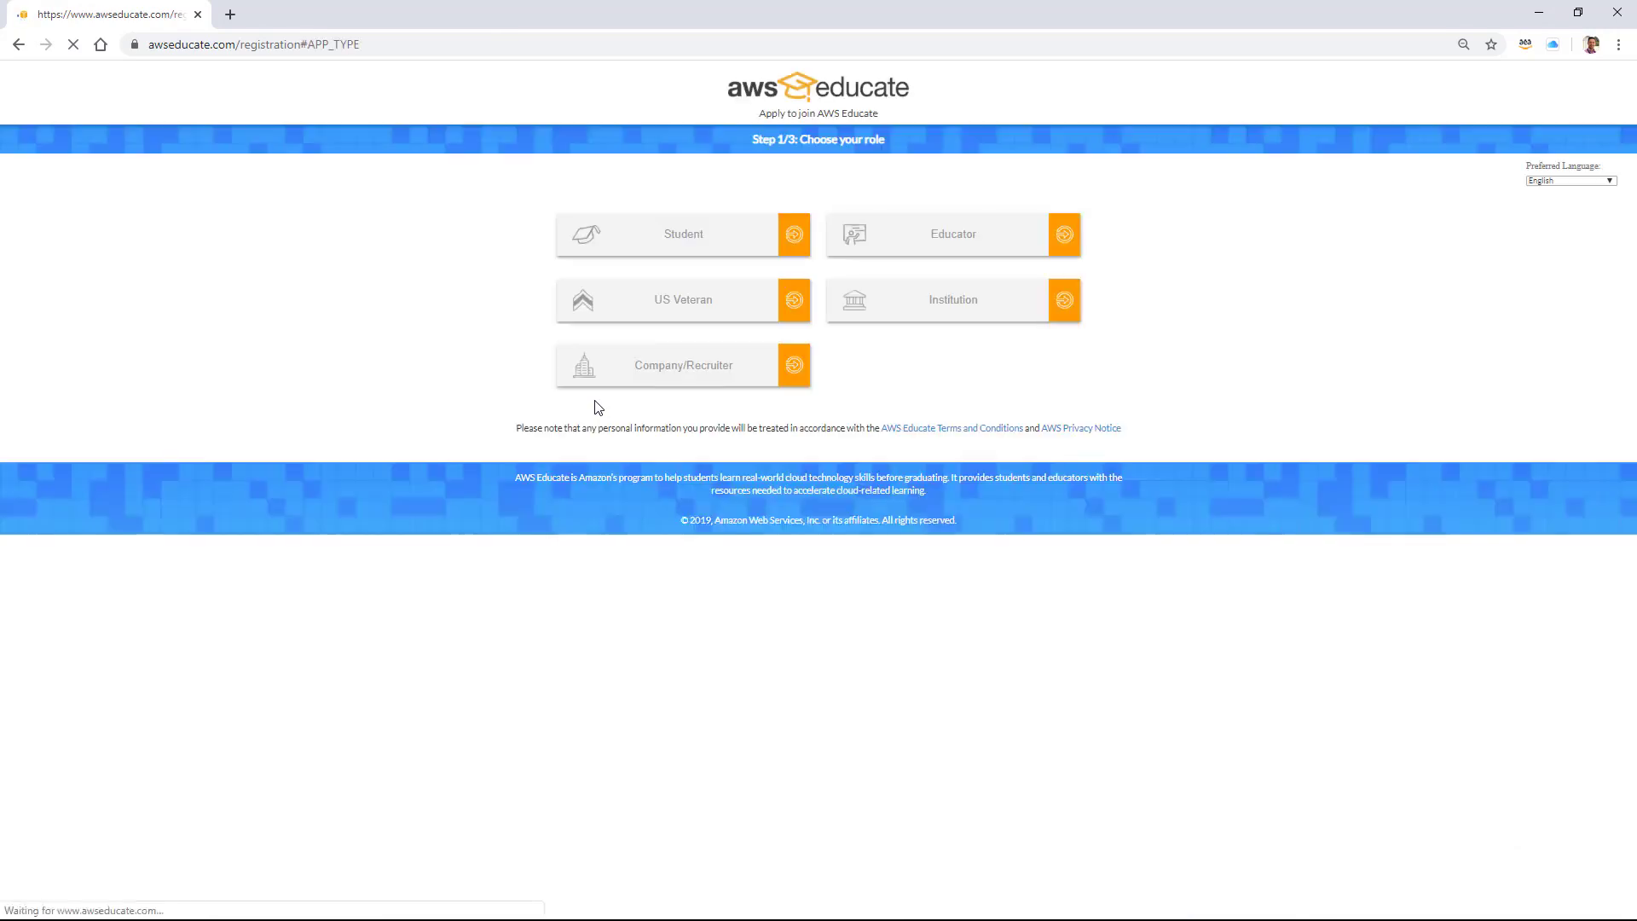
pyautogui.click(689, 245)
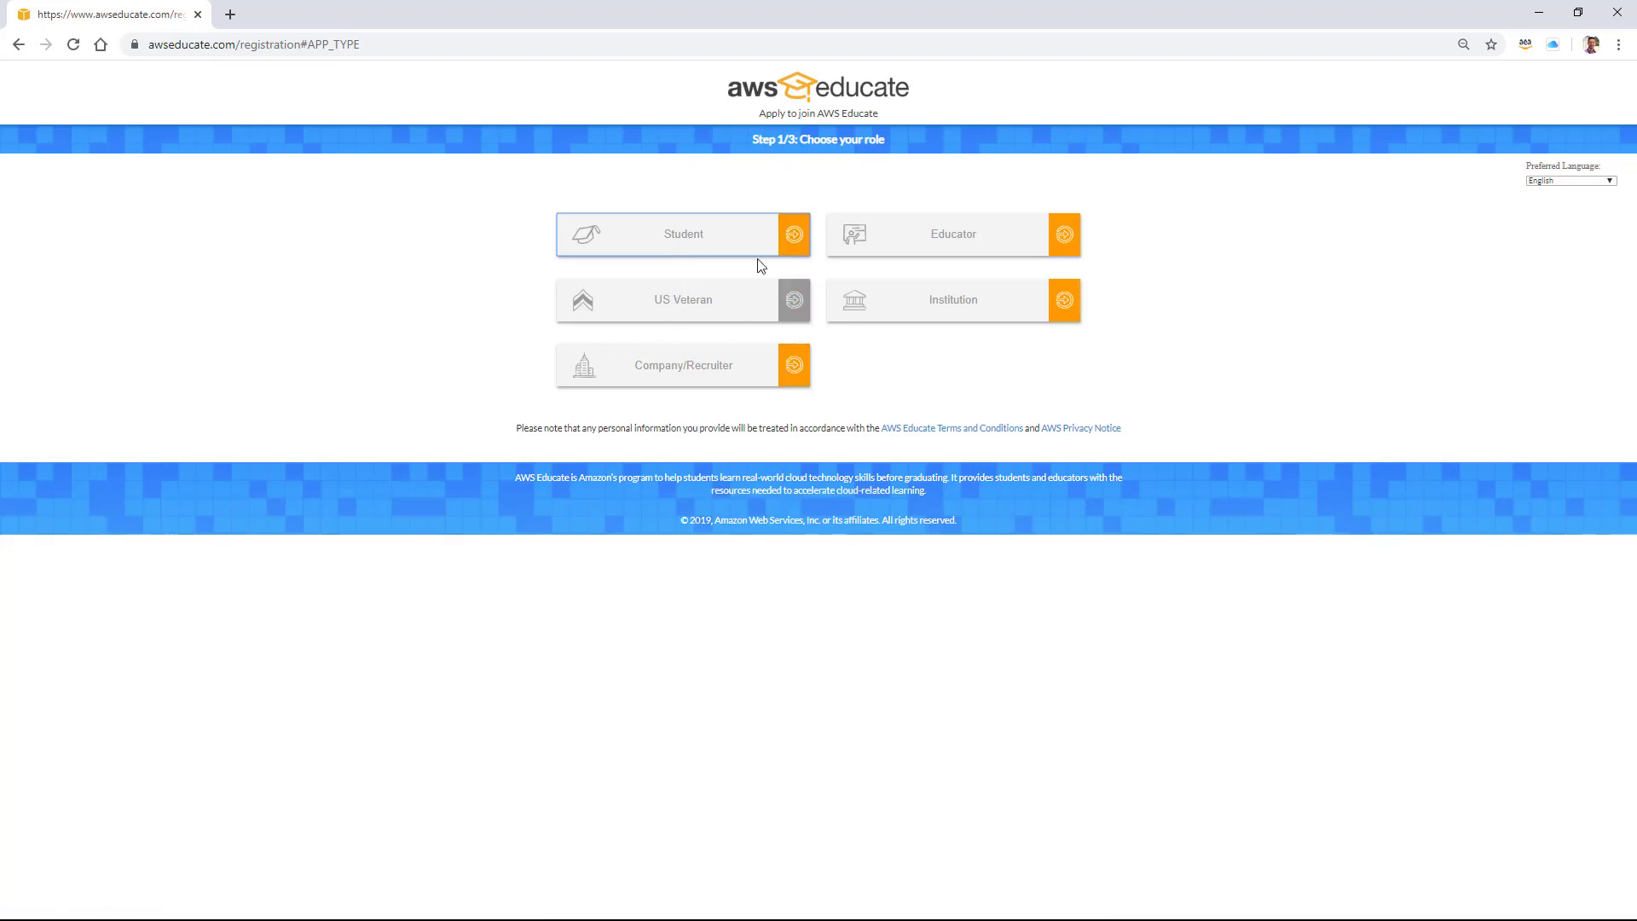
pyautogui.click(668, 238)
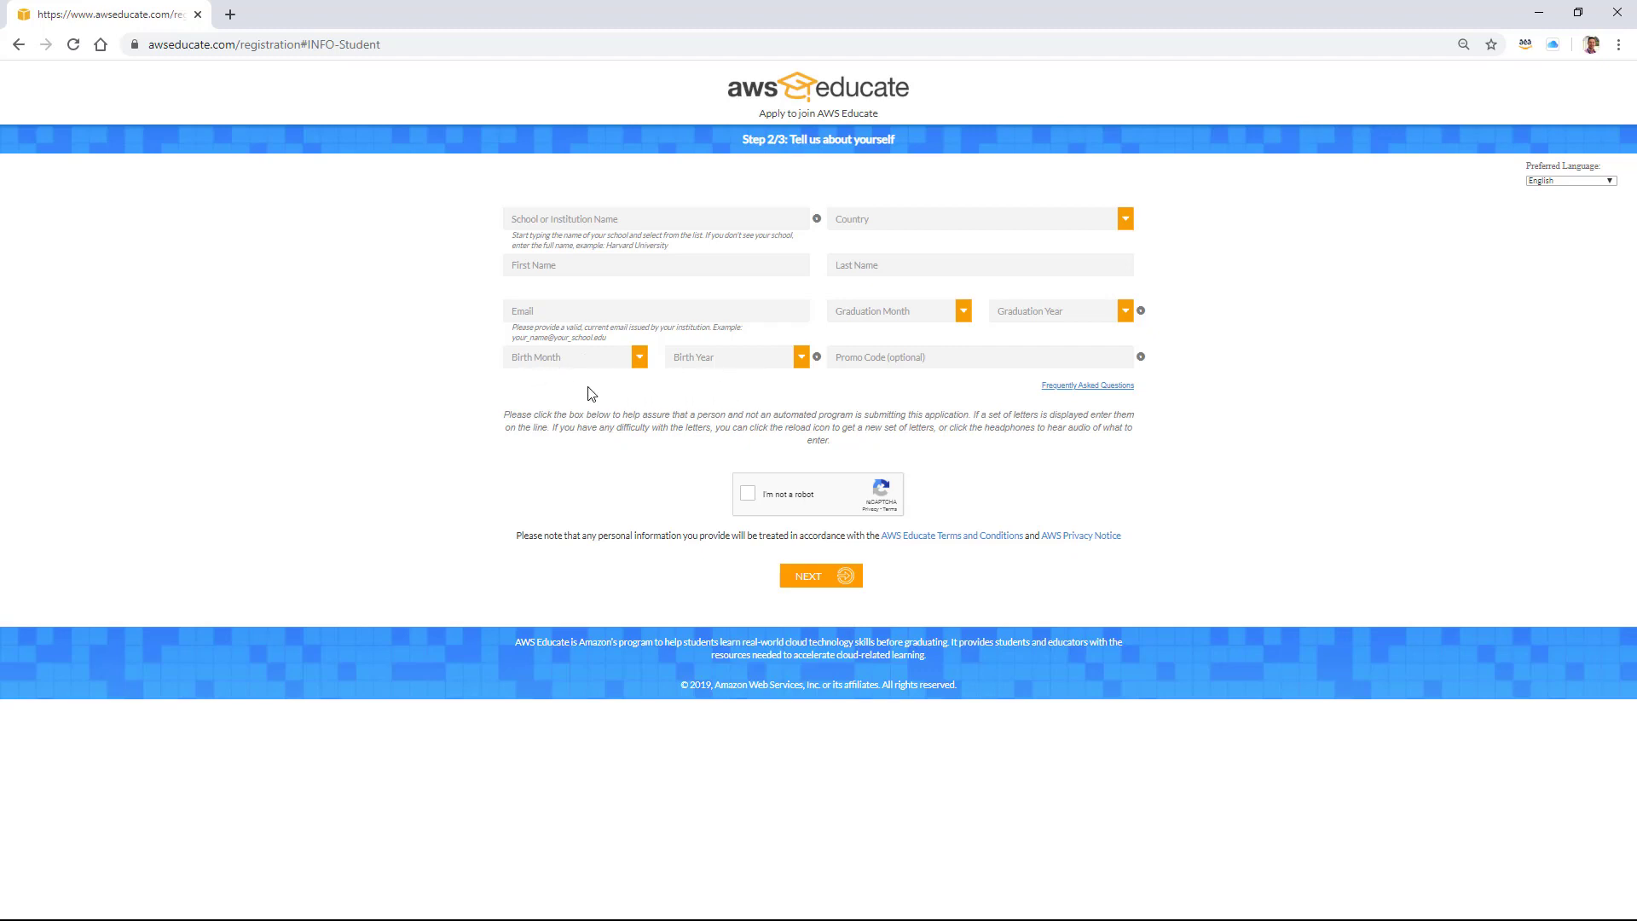
pyautogui.click(27, 48)
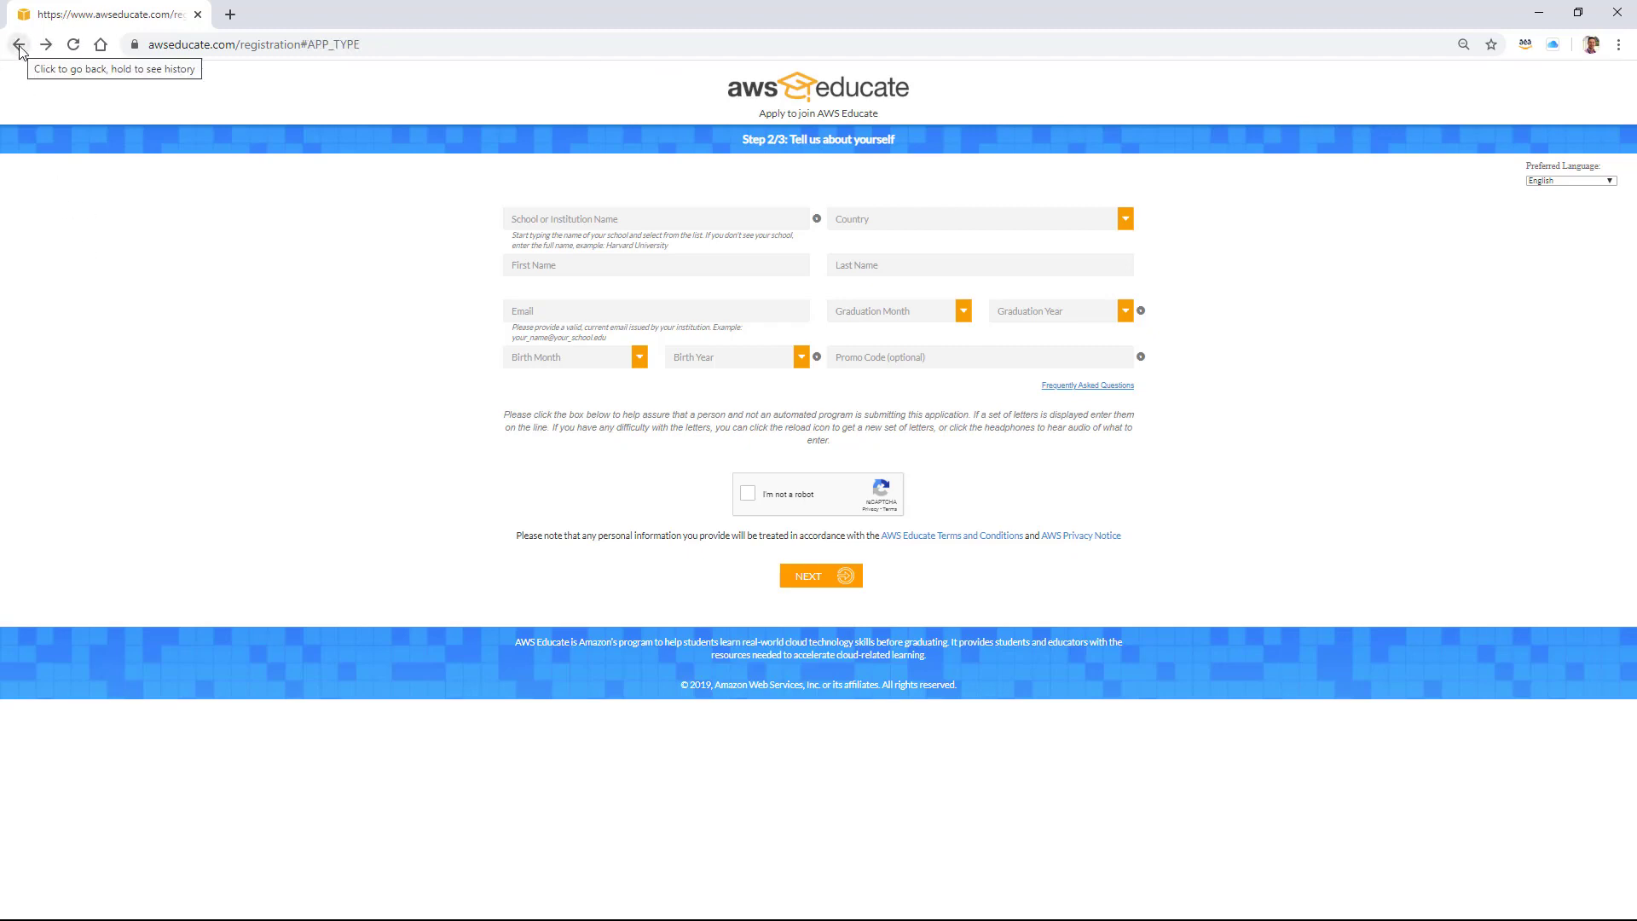
pyautogui.click(19, 47)
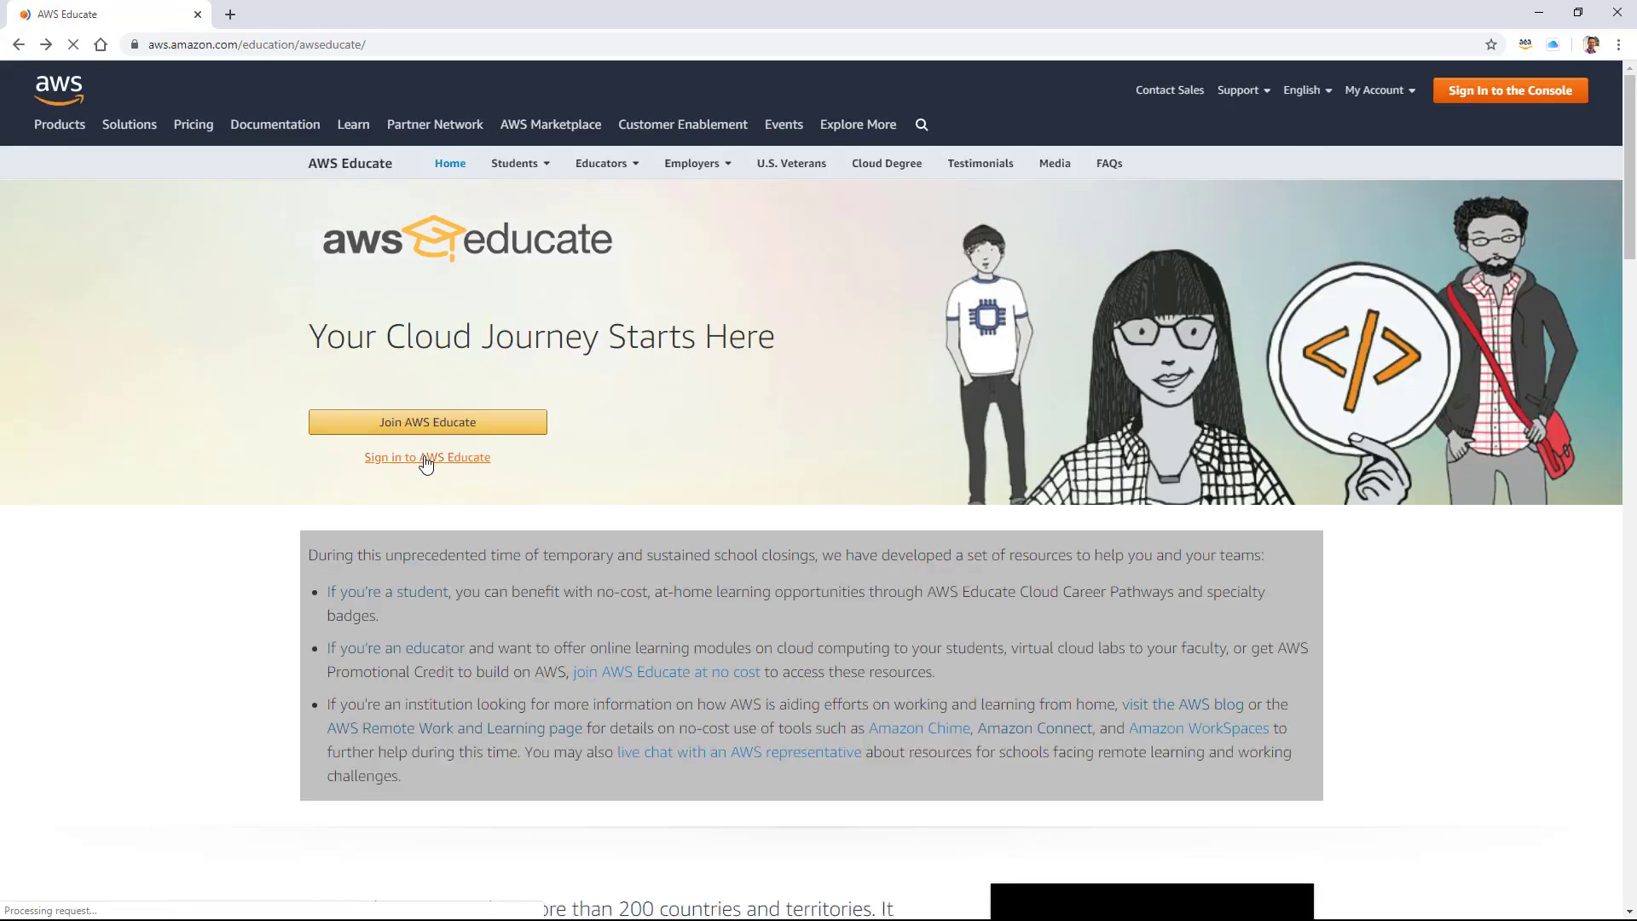
# Sign in to AWS Educate with the prefilled account credentials.
pyautogui.click(426, 461)
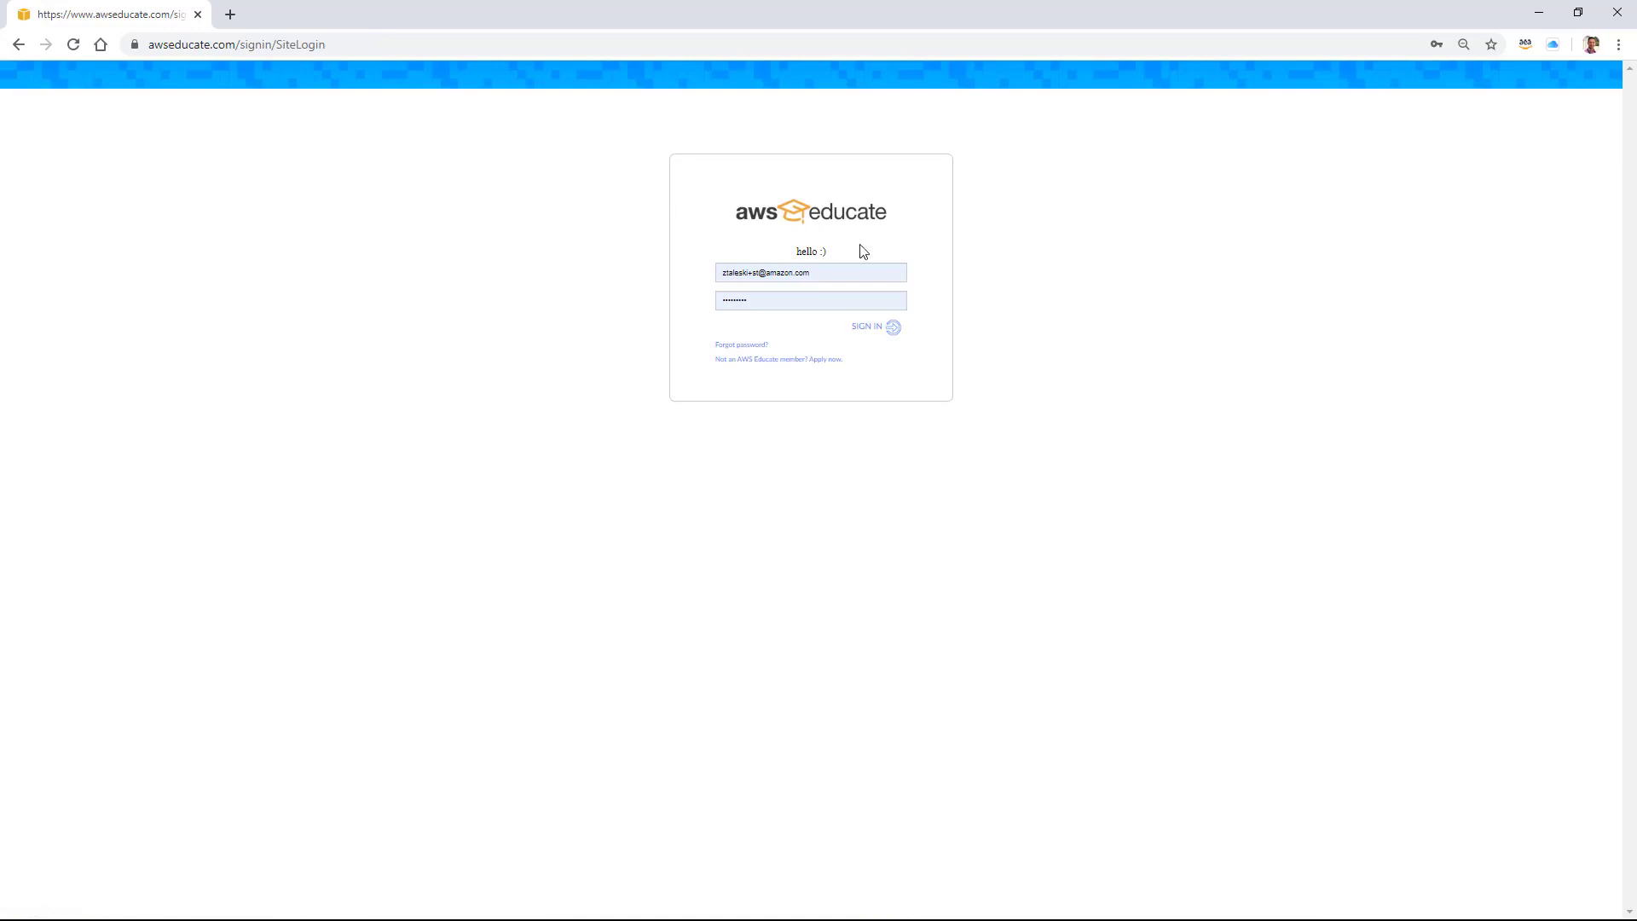
pyautogui.click(871, 330)
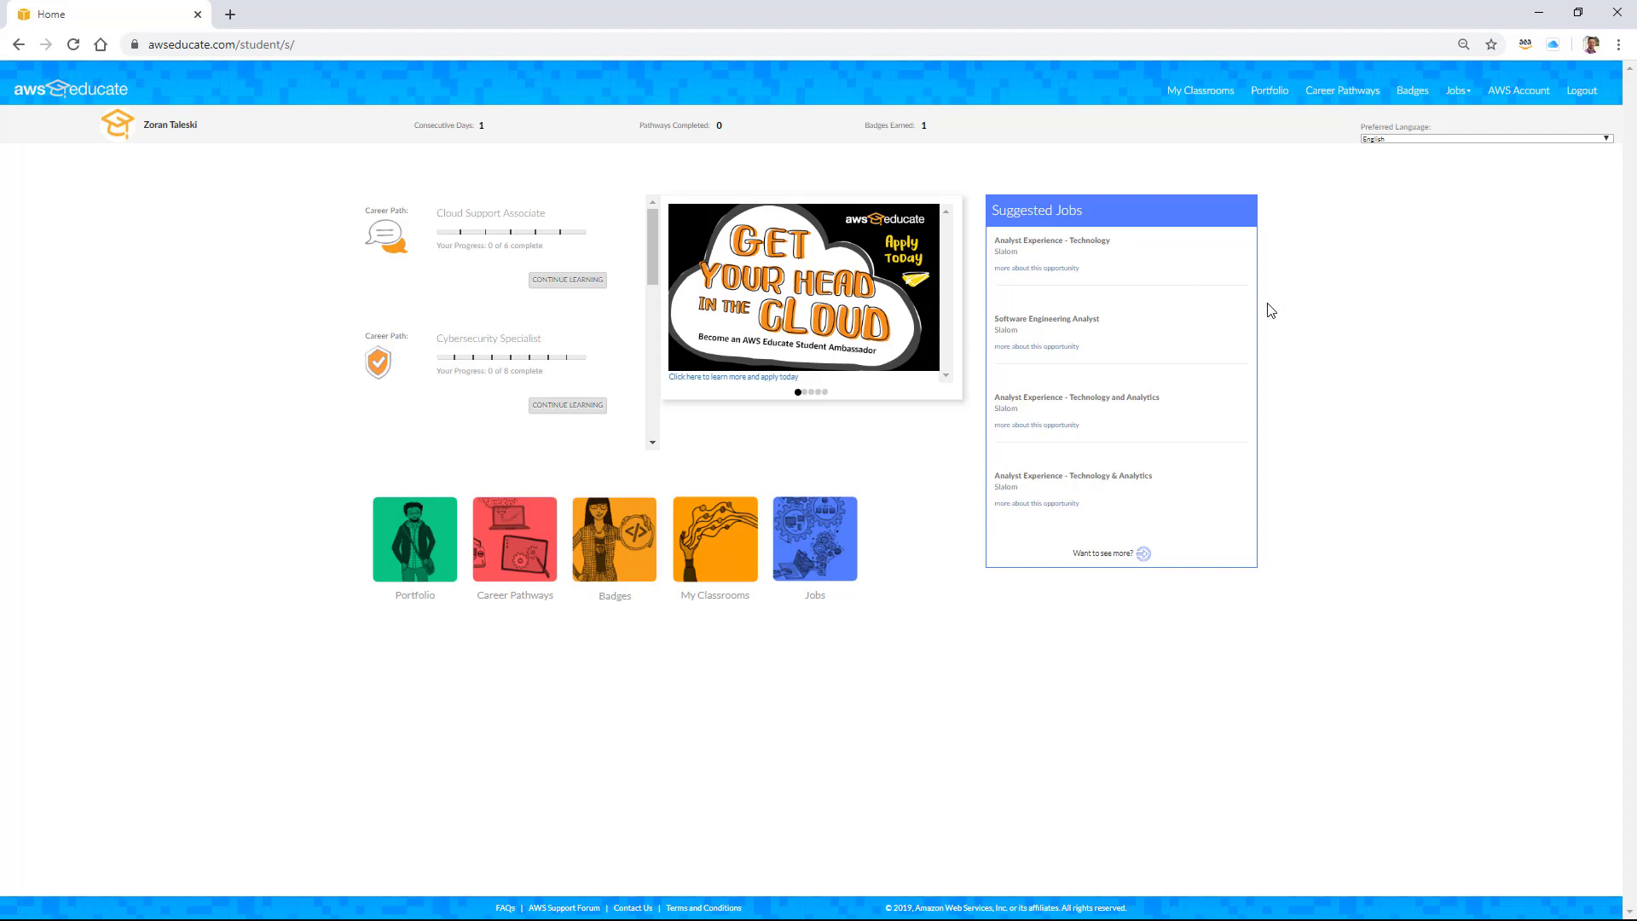
# Look at the student portfolio and at the Cloud Computing 101 details among the career pathways.
pyautogui.click(411, 537)
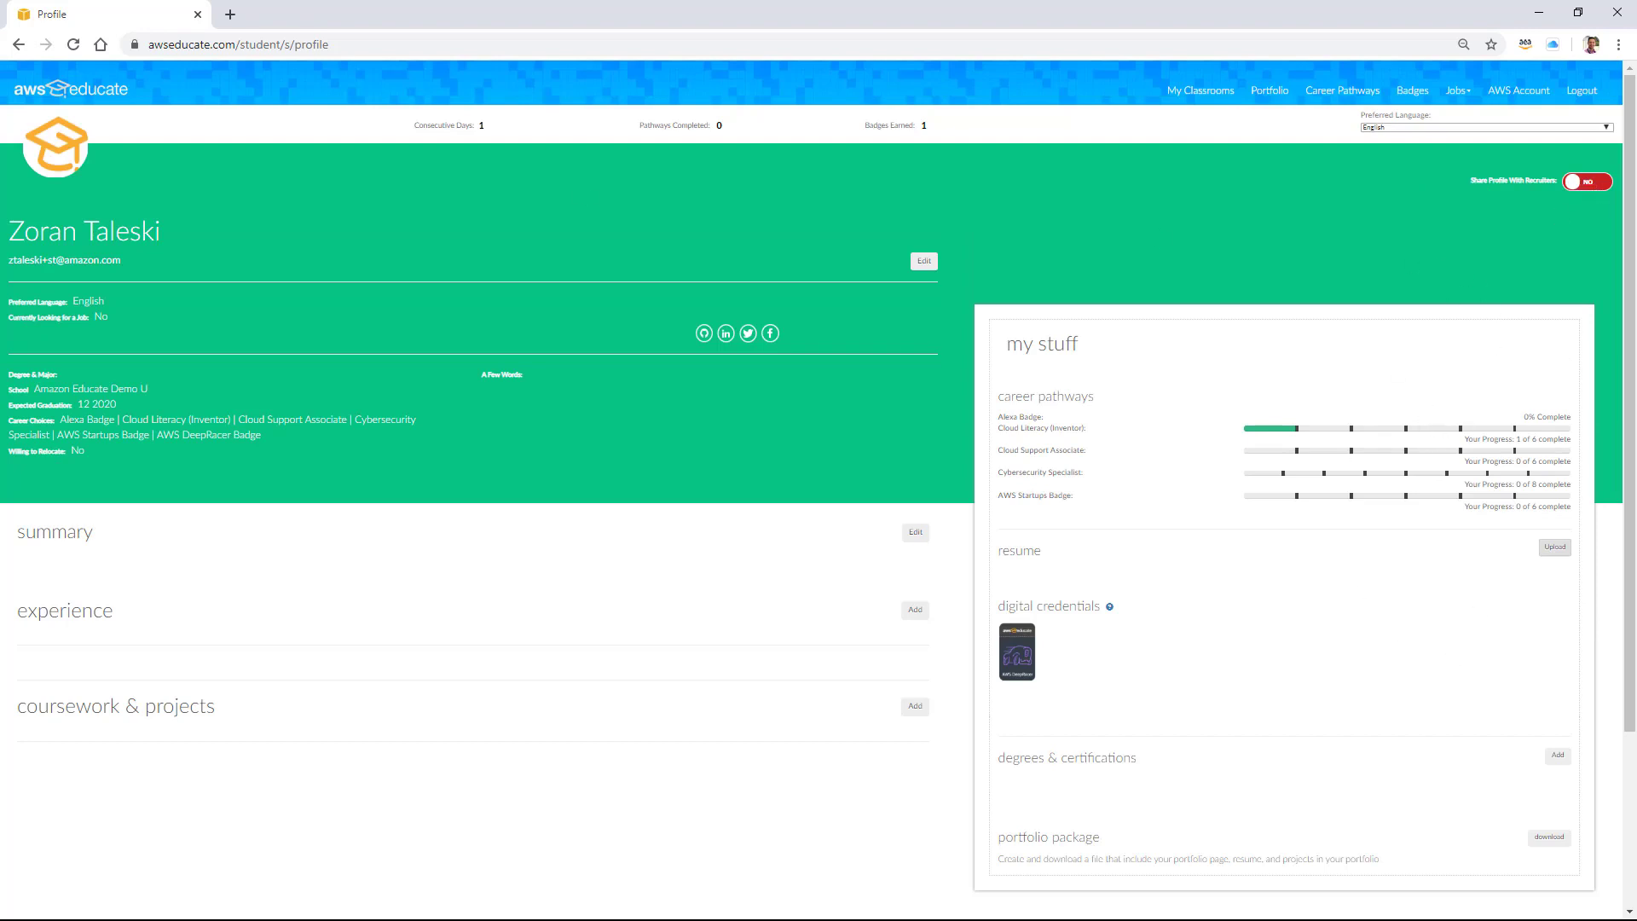
pyautogui.click(19, 46)
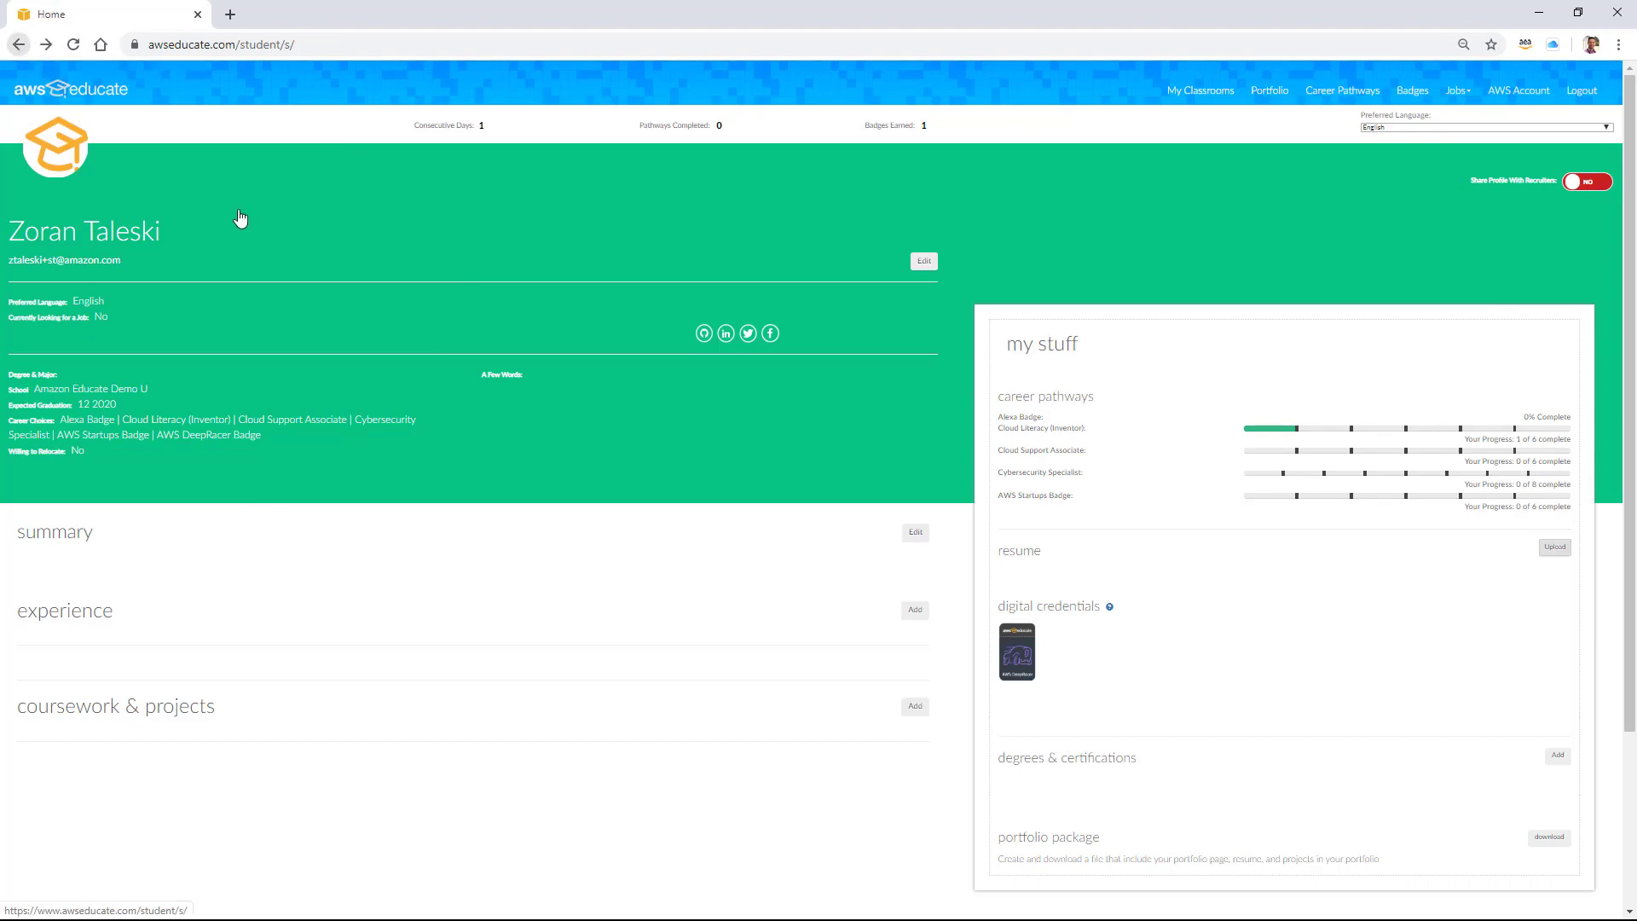
pyautogui.click(517, 541)
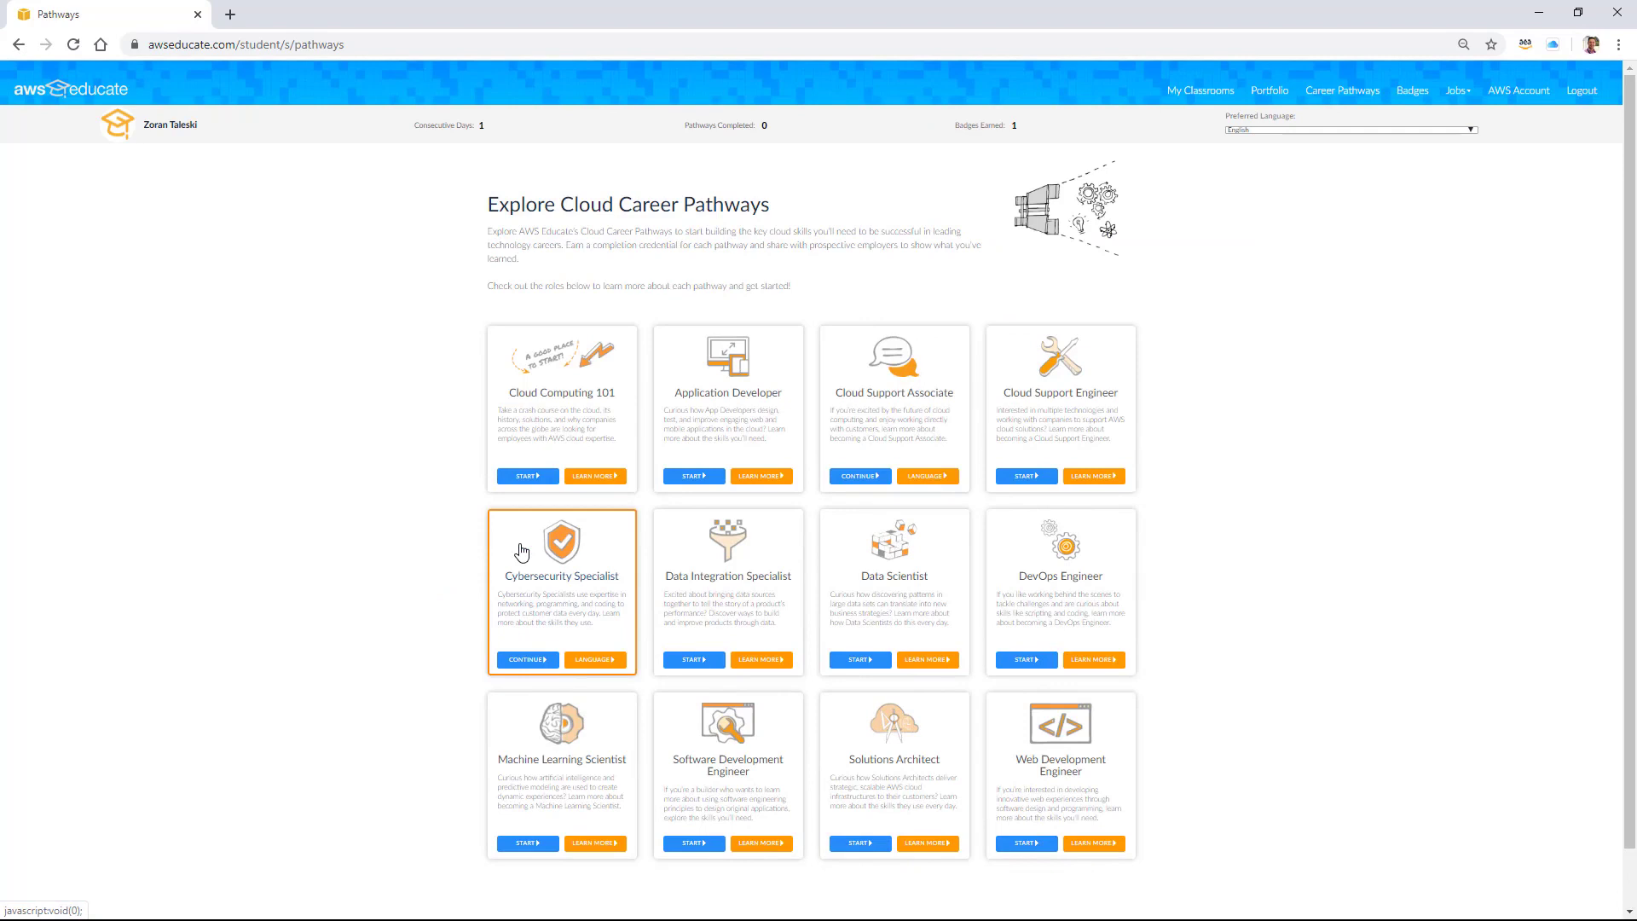
pyautogui.click(558, 440)
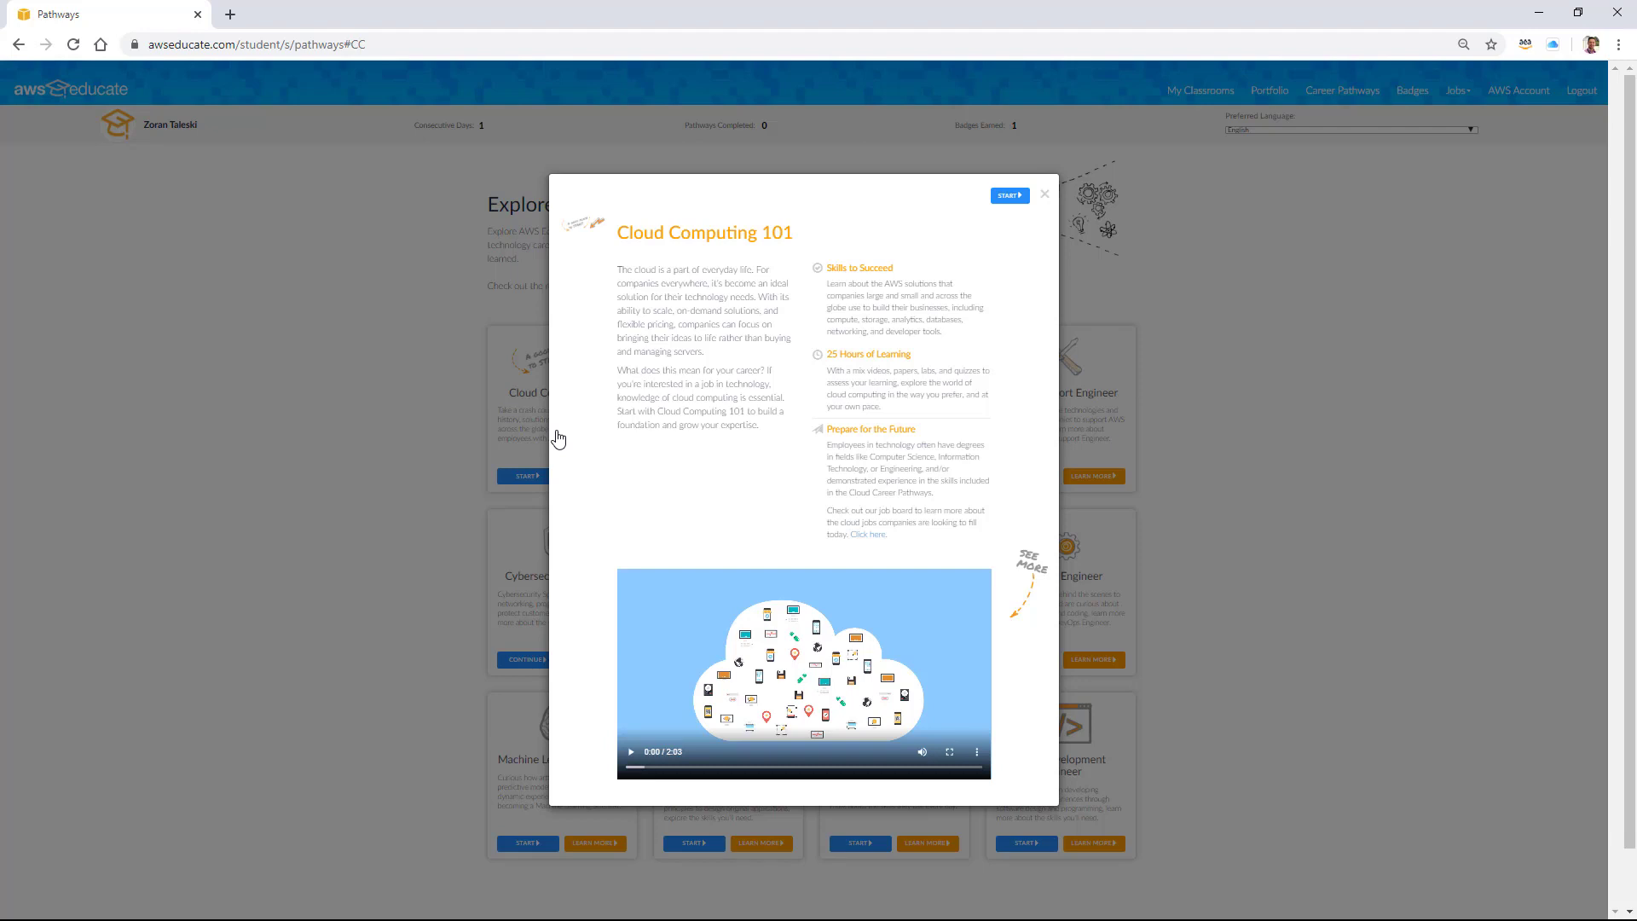
pyautogui.click(1045, 196)
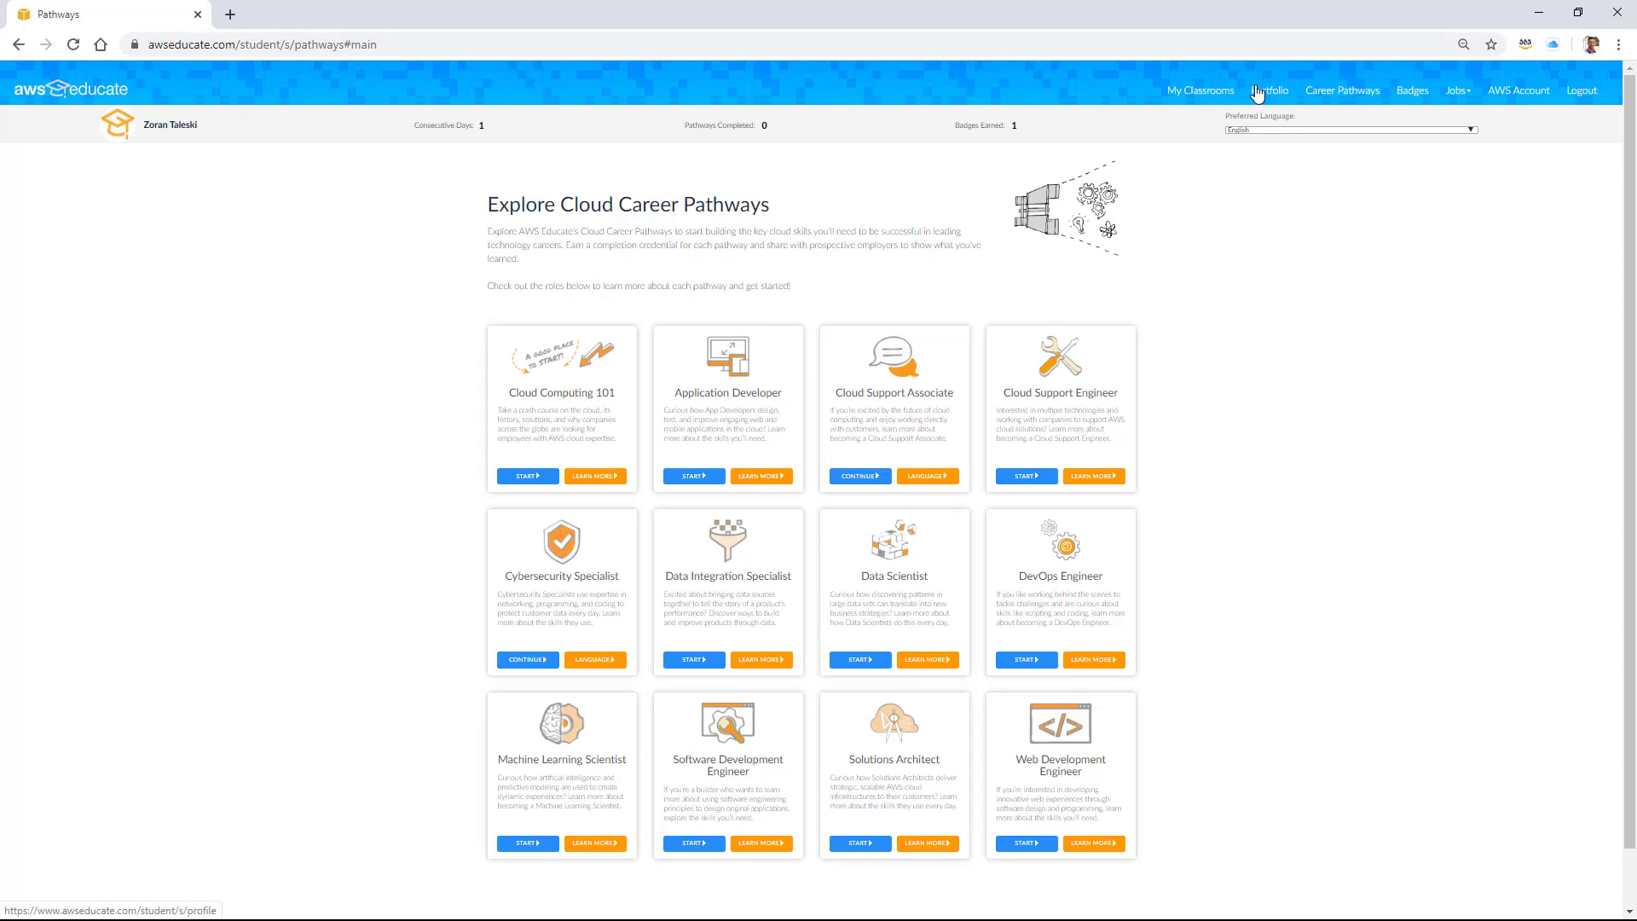
# Look through the specialty badges that students can earn.
pyautogui.click(1426, 92)
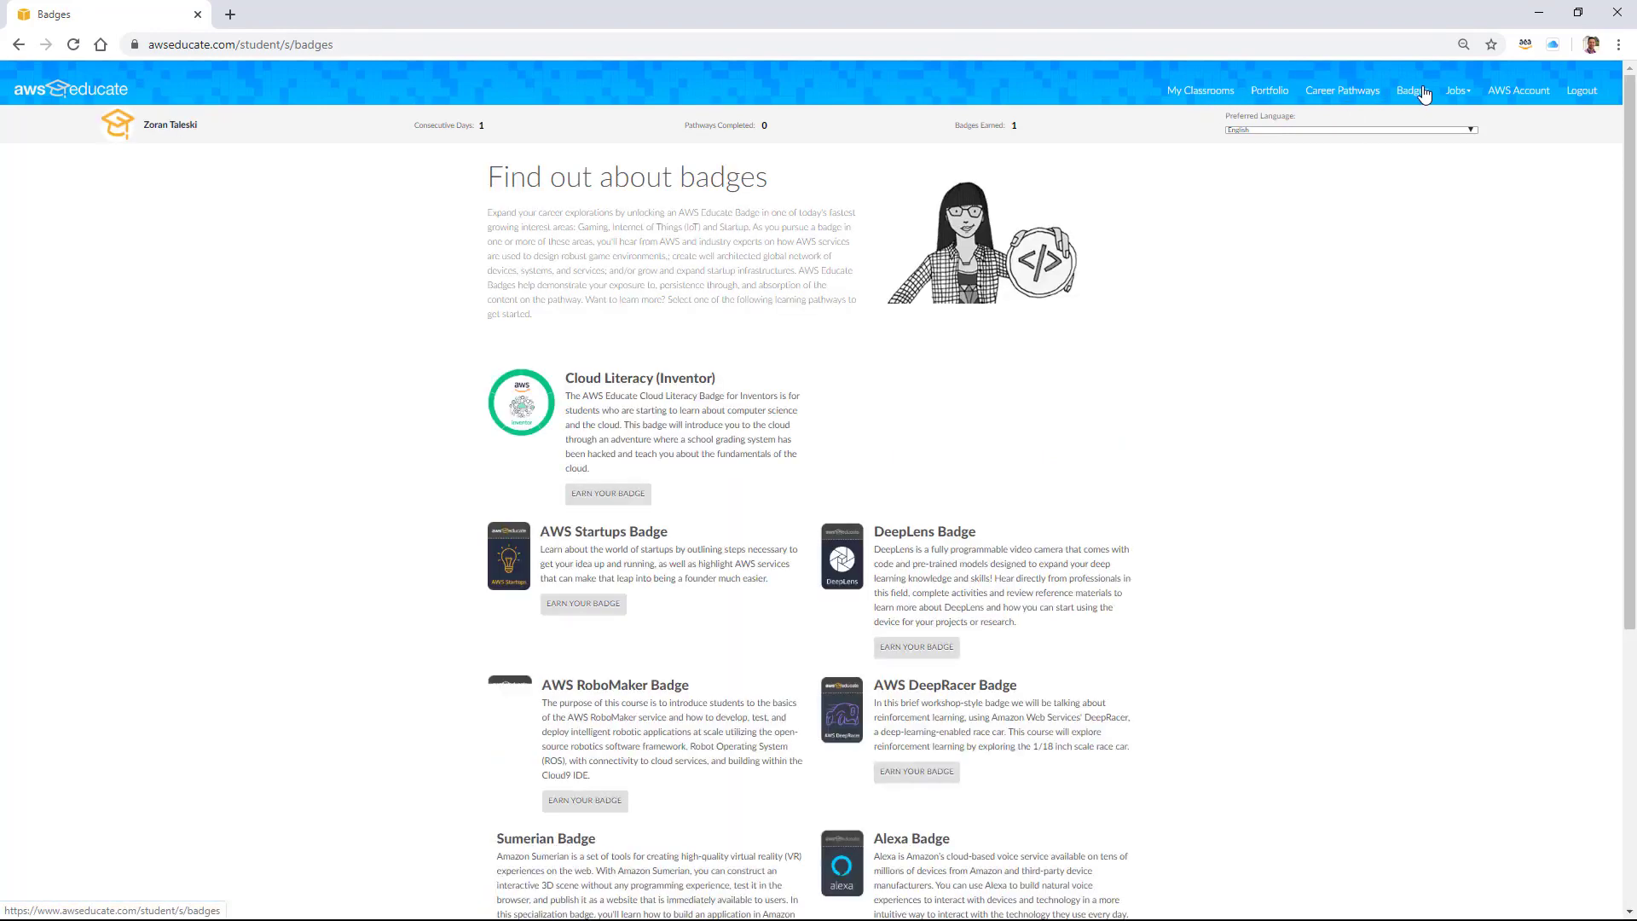
pyautogui.scroll(-4, 872, 514)
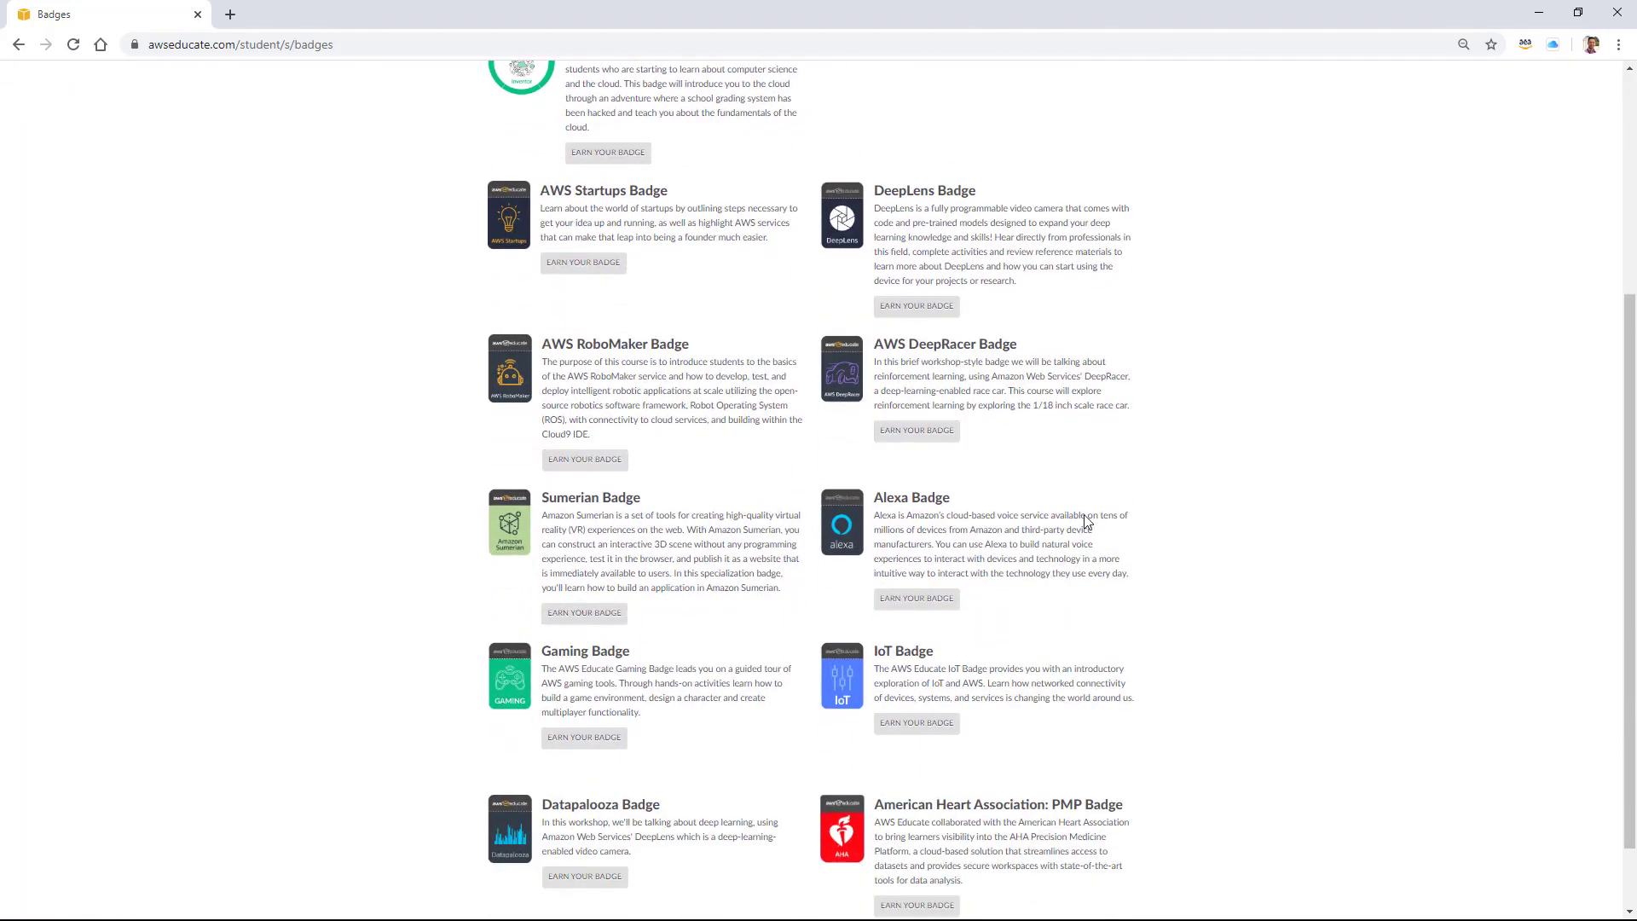
pyautogui.scroll(4, 1047, 771)
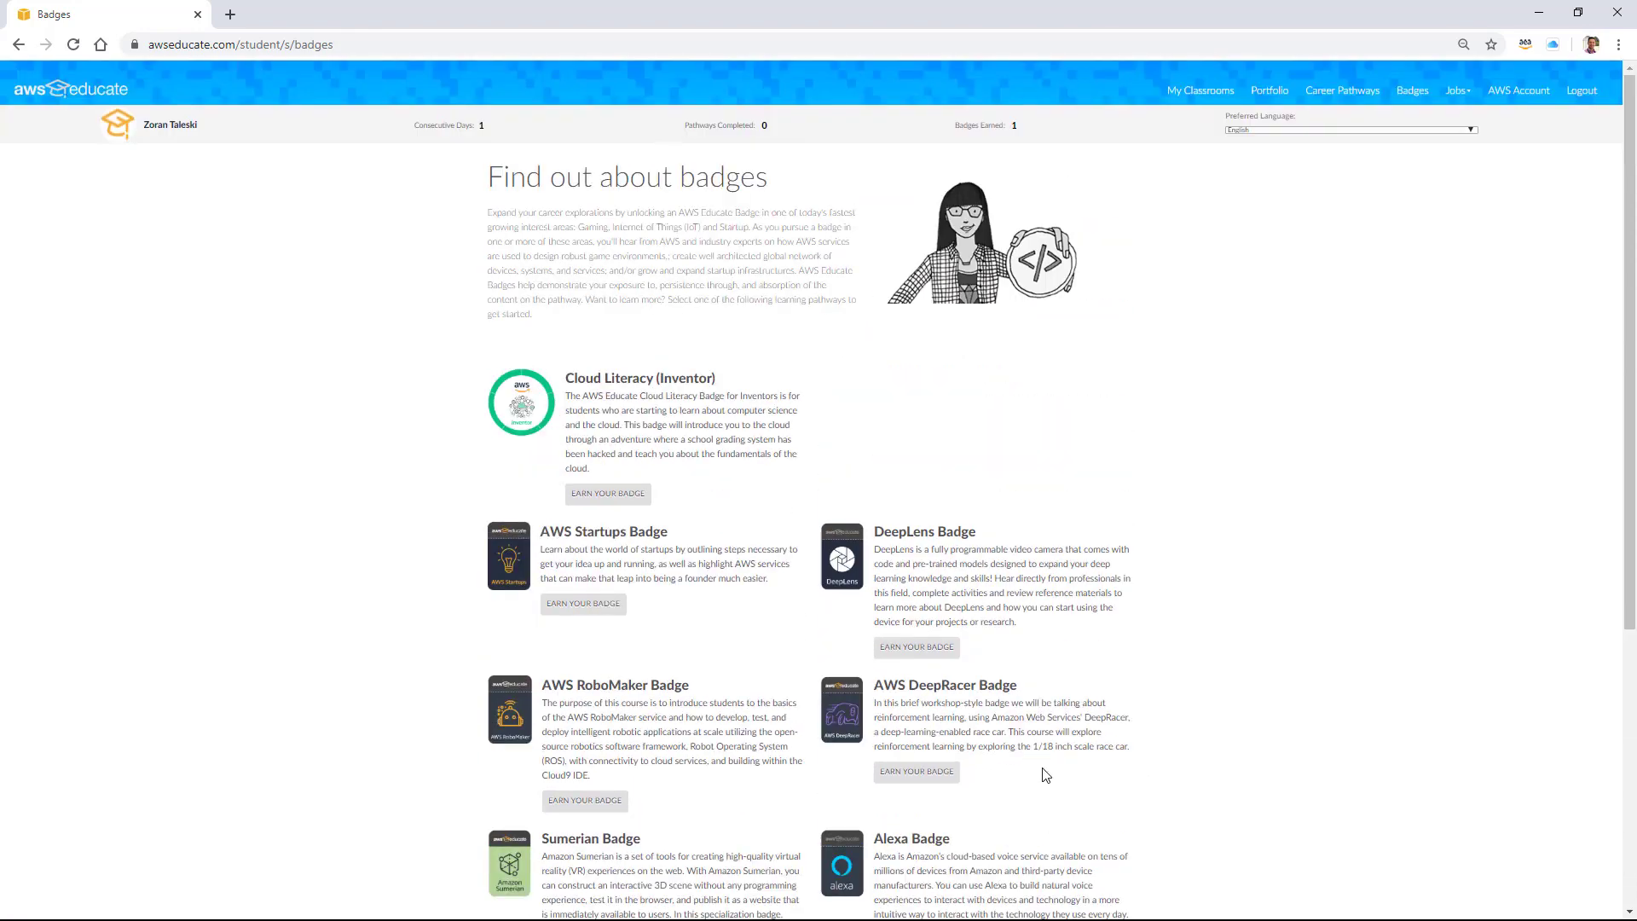
# Go to the AWS account page and open the AWS Educate Starter Account.
pyautogui.click(1505, 92)
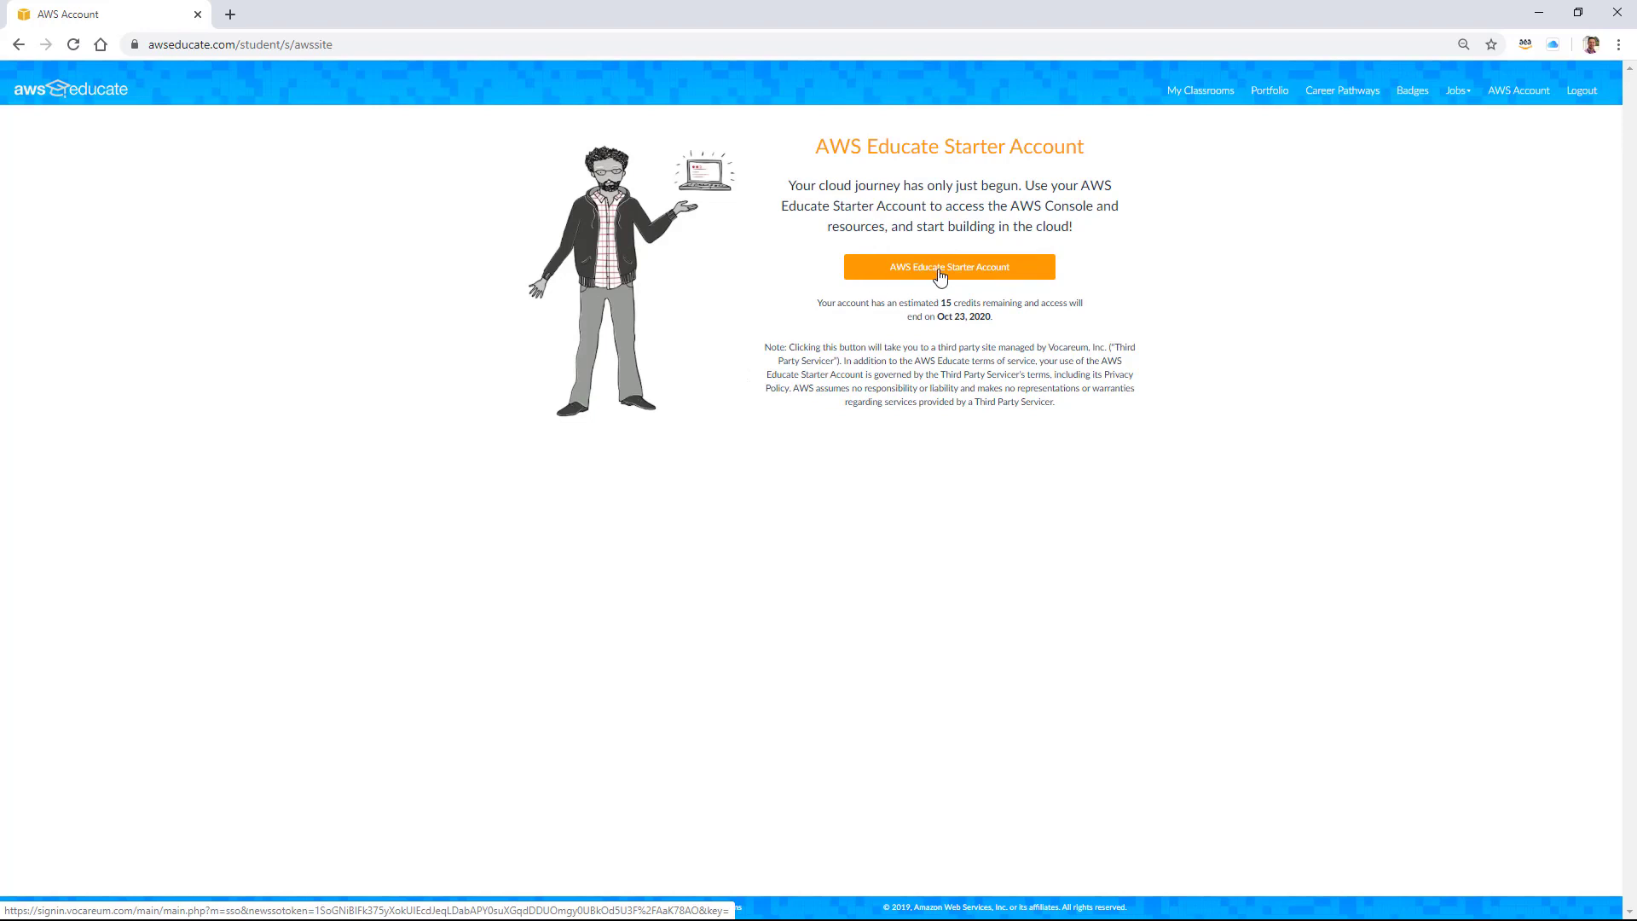
pyautogui.click(937, 268)
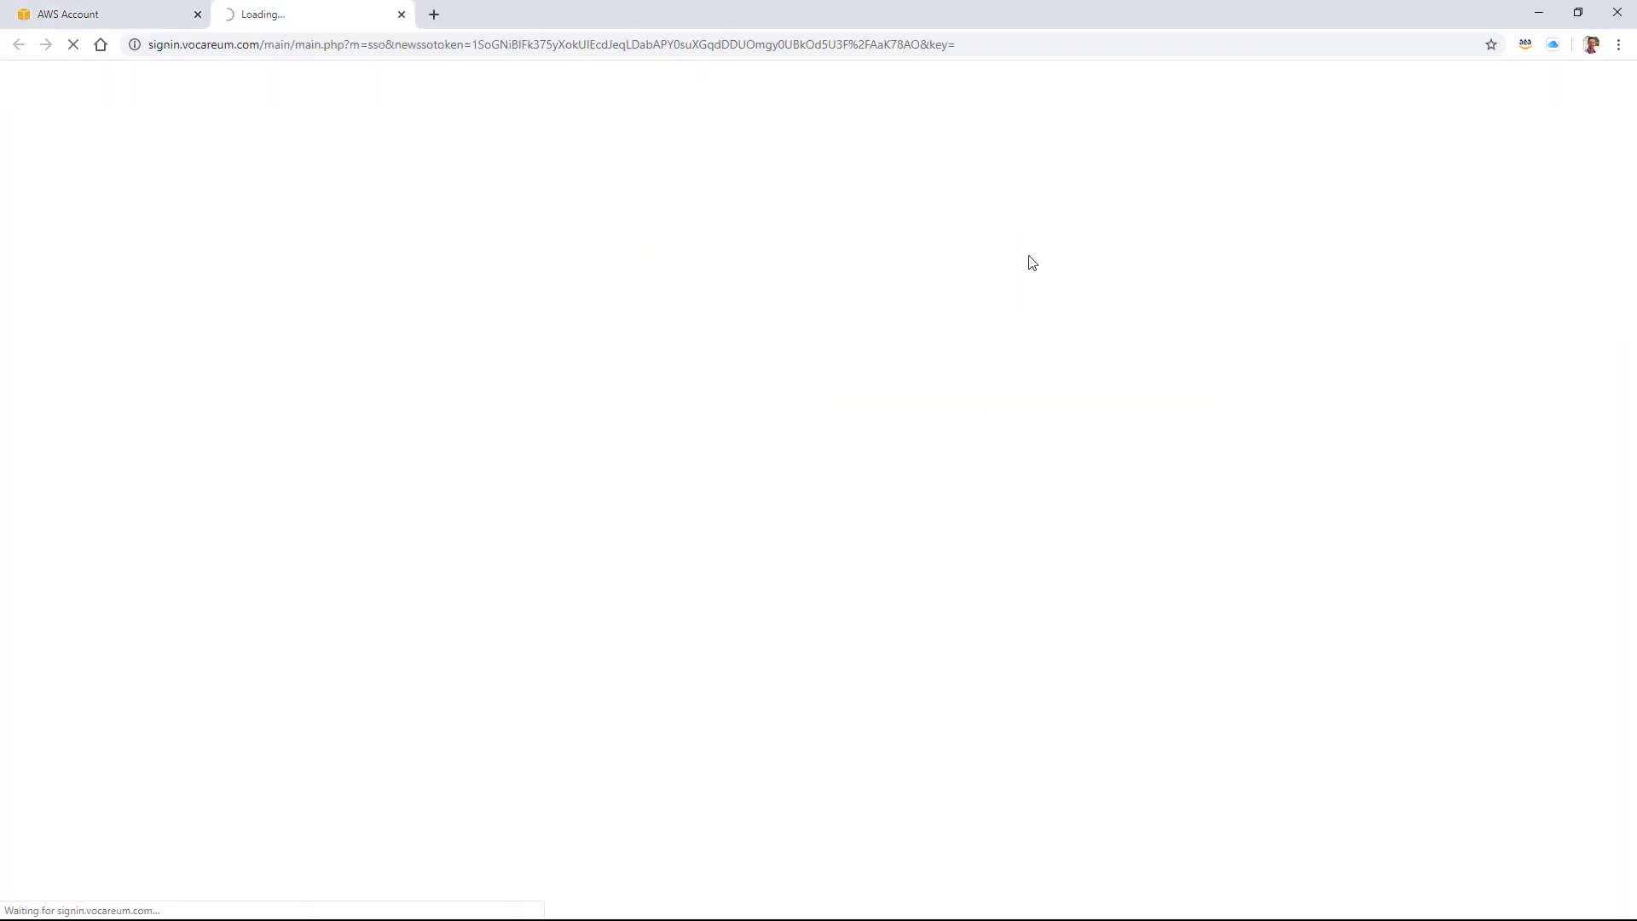
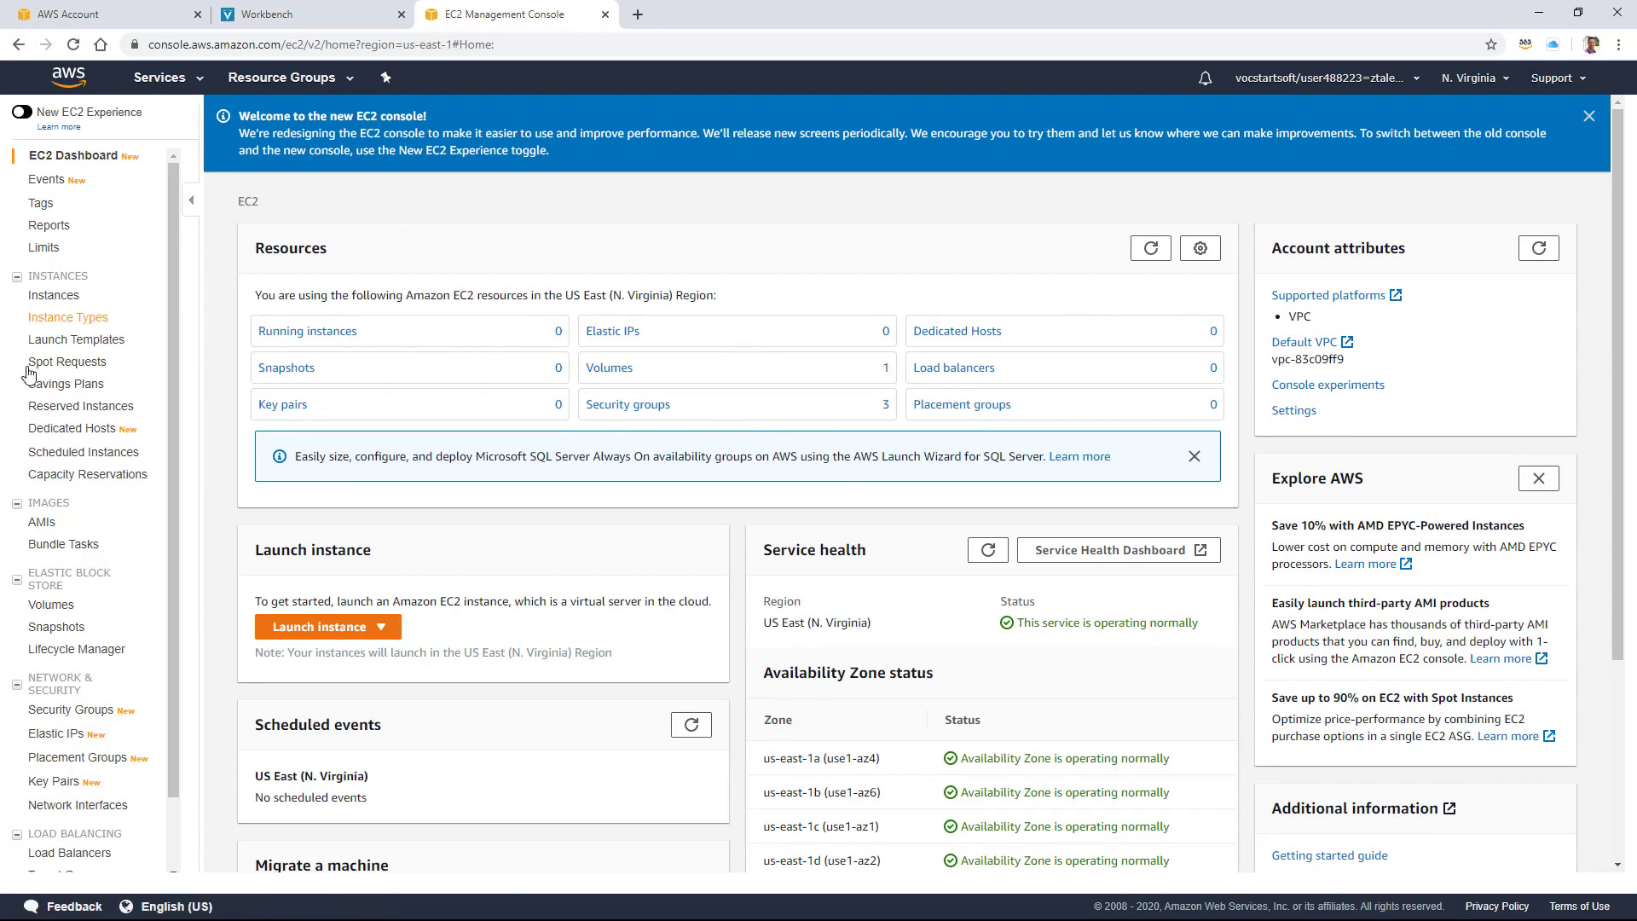
# Search the AWS services for "Bea" and open Elastic Beanstalk.
pyautogui.click(178, 79)
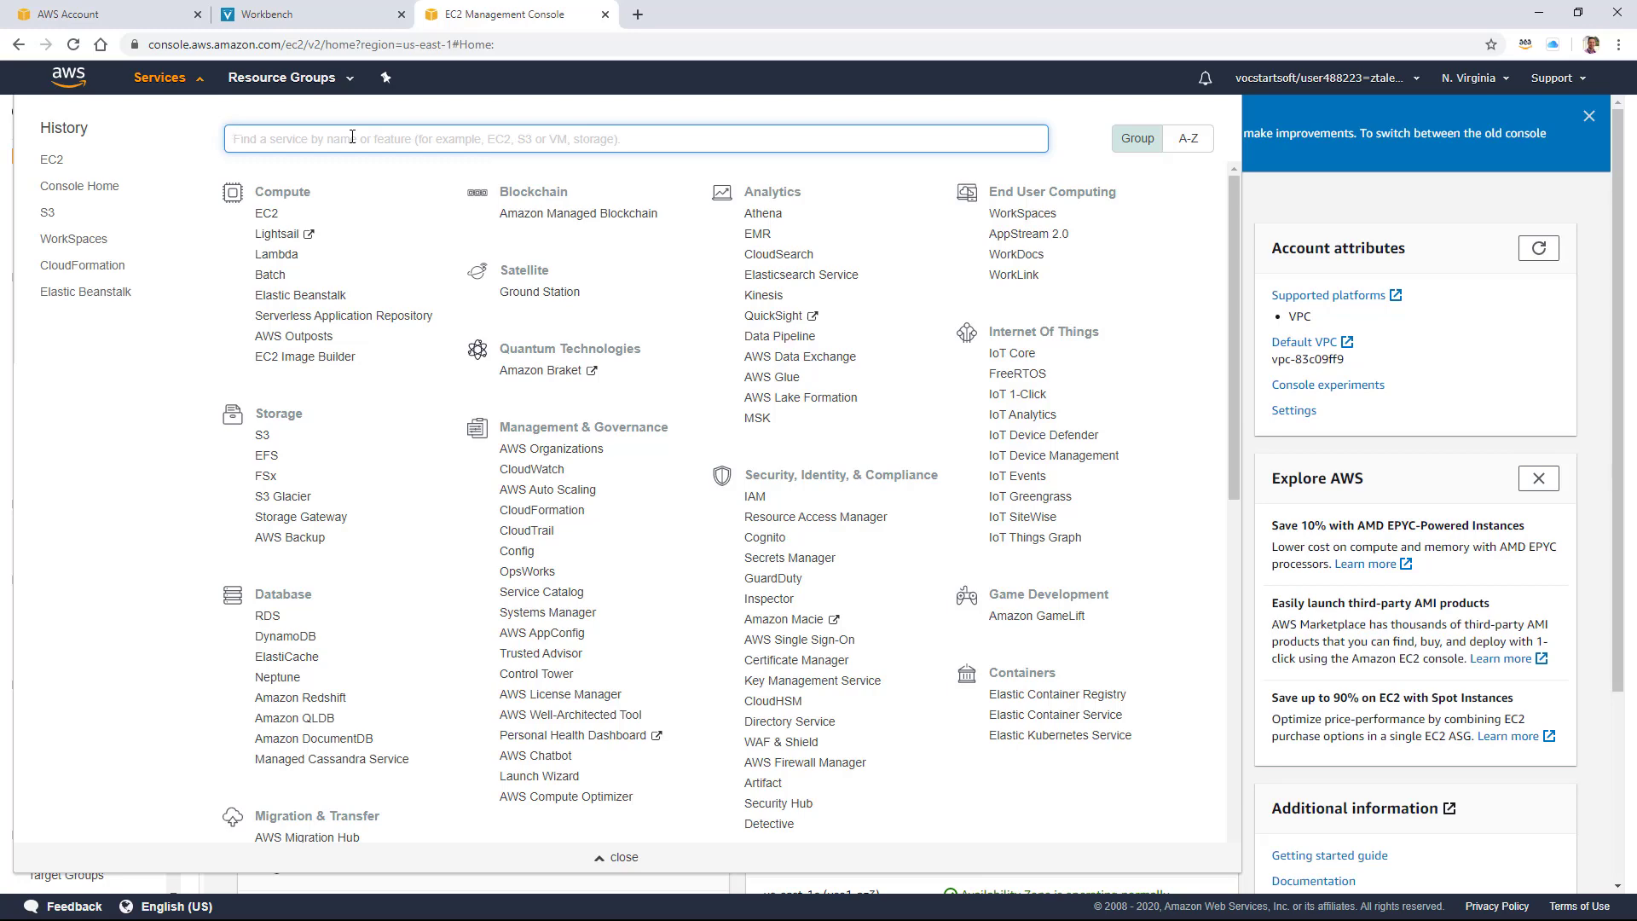
pyautogui.write('Bea')
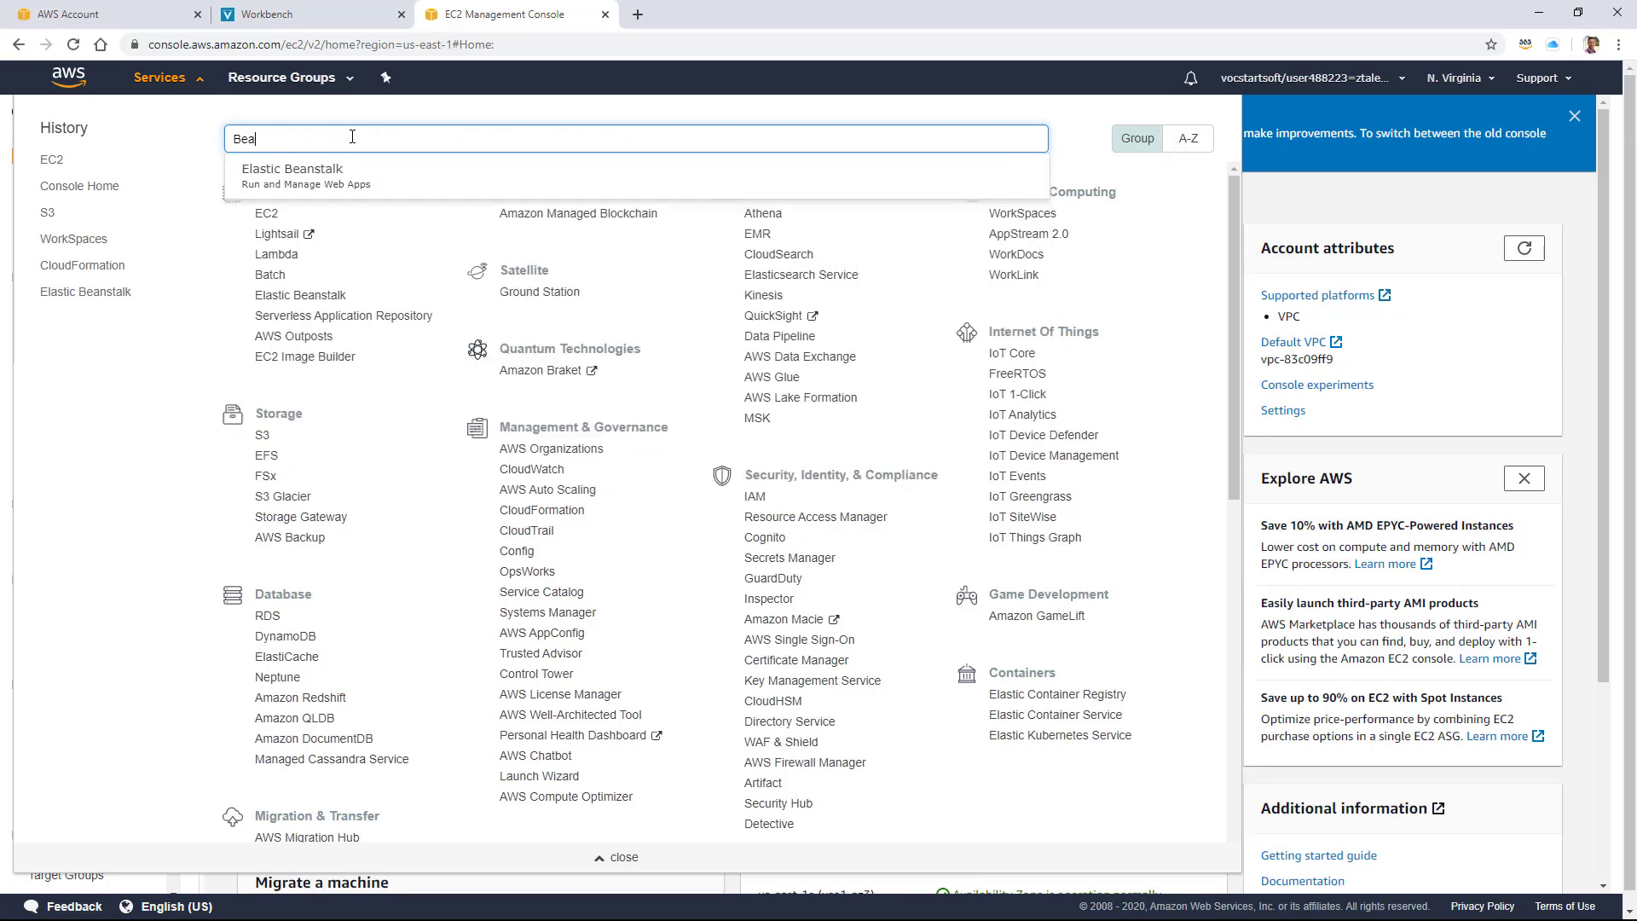
pyautogui.click(273, 173)
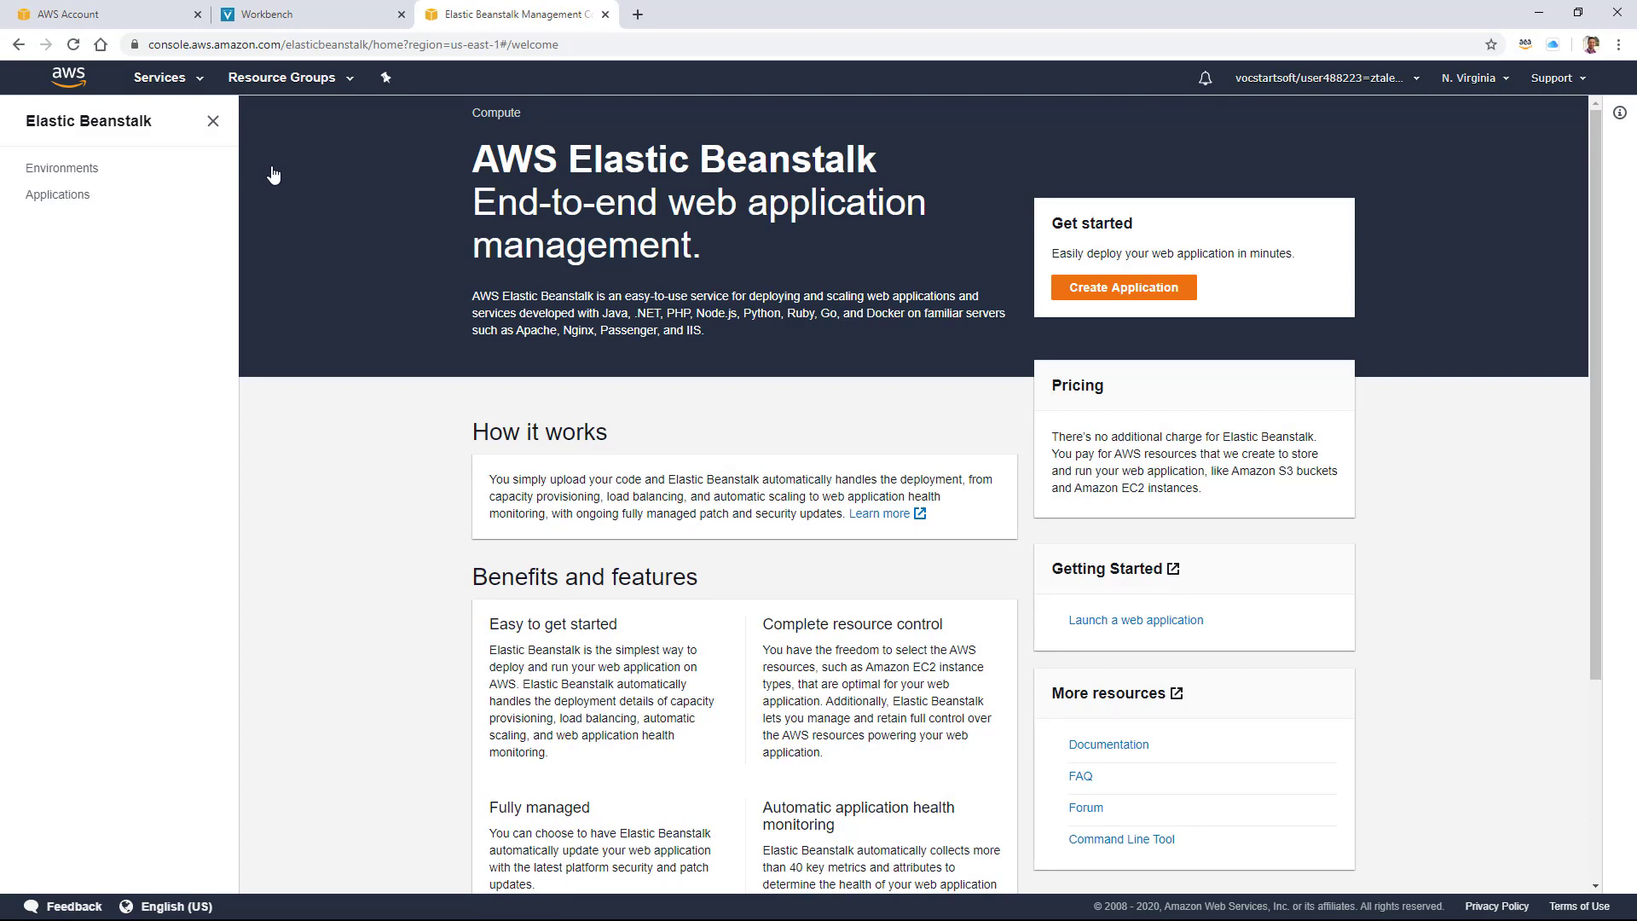
# Start a new Elastic Beanstalk web application and enter an application name combining the owner's first name with "application".
pyautogui.click(1175, 294)
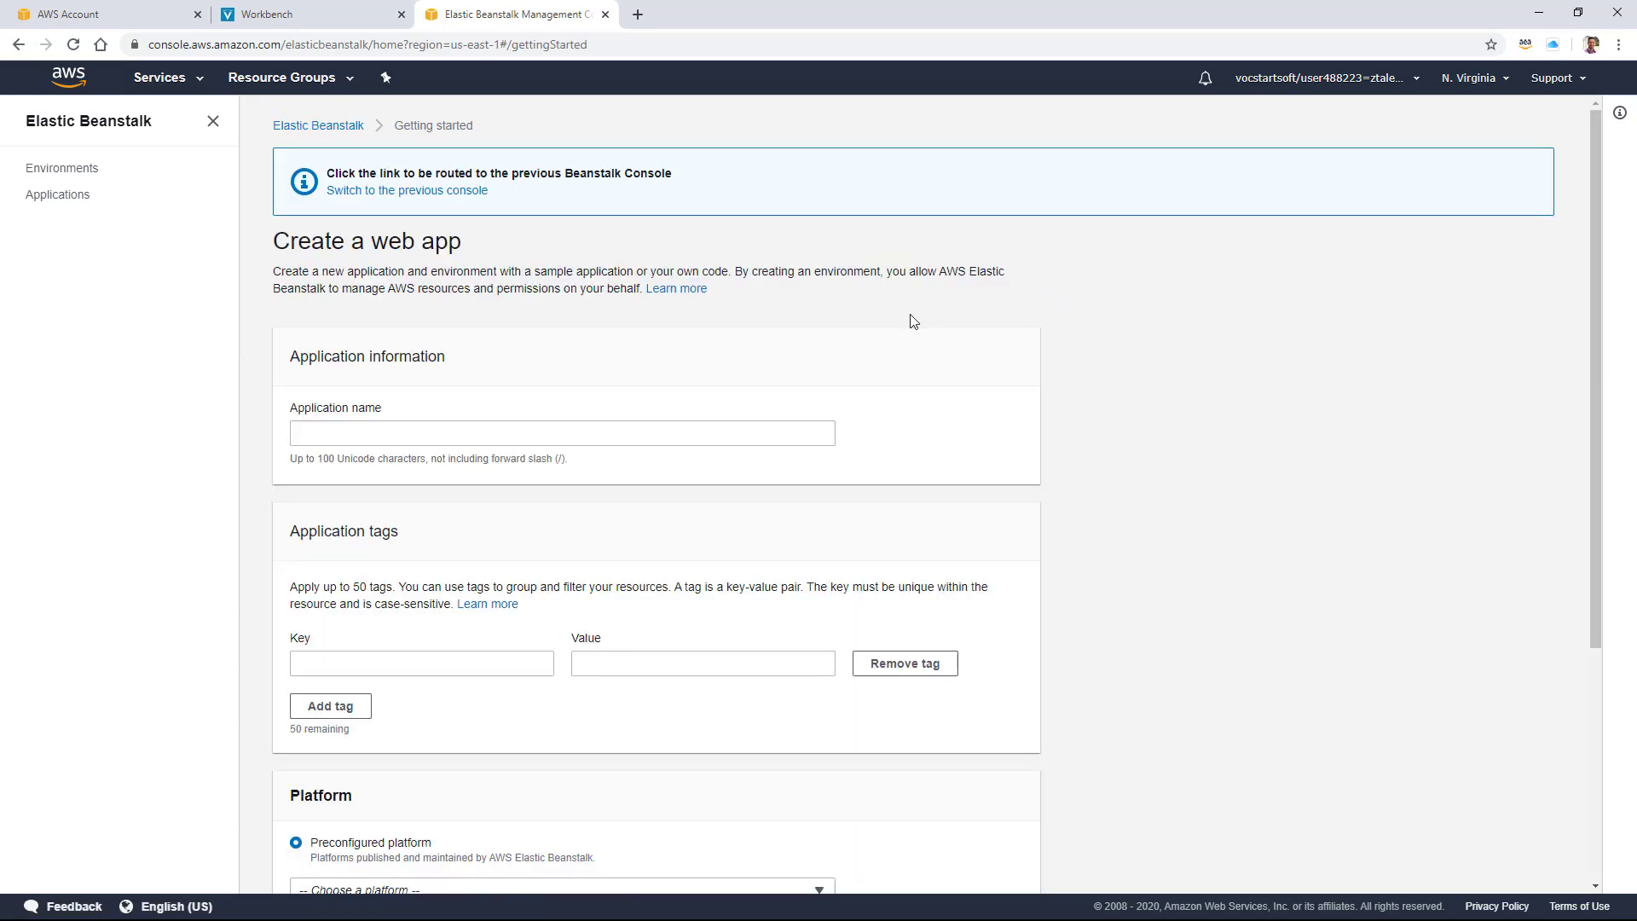
pyautogui.click(361, 427)
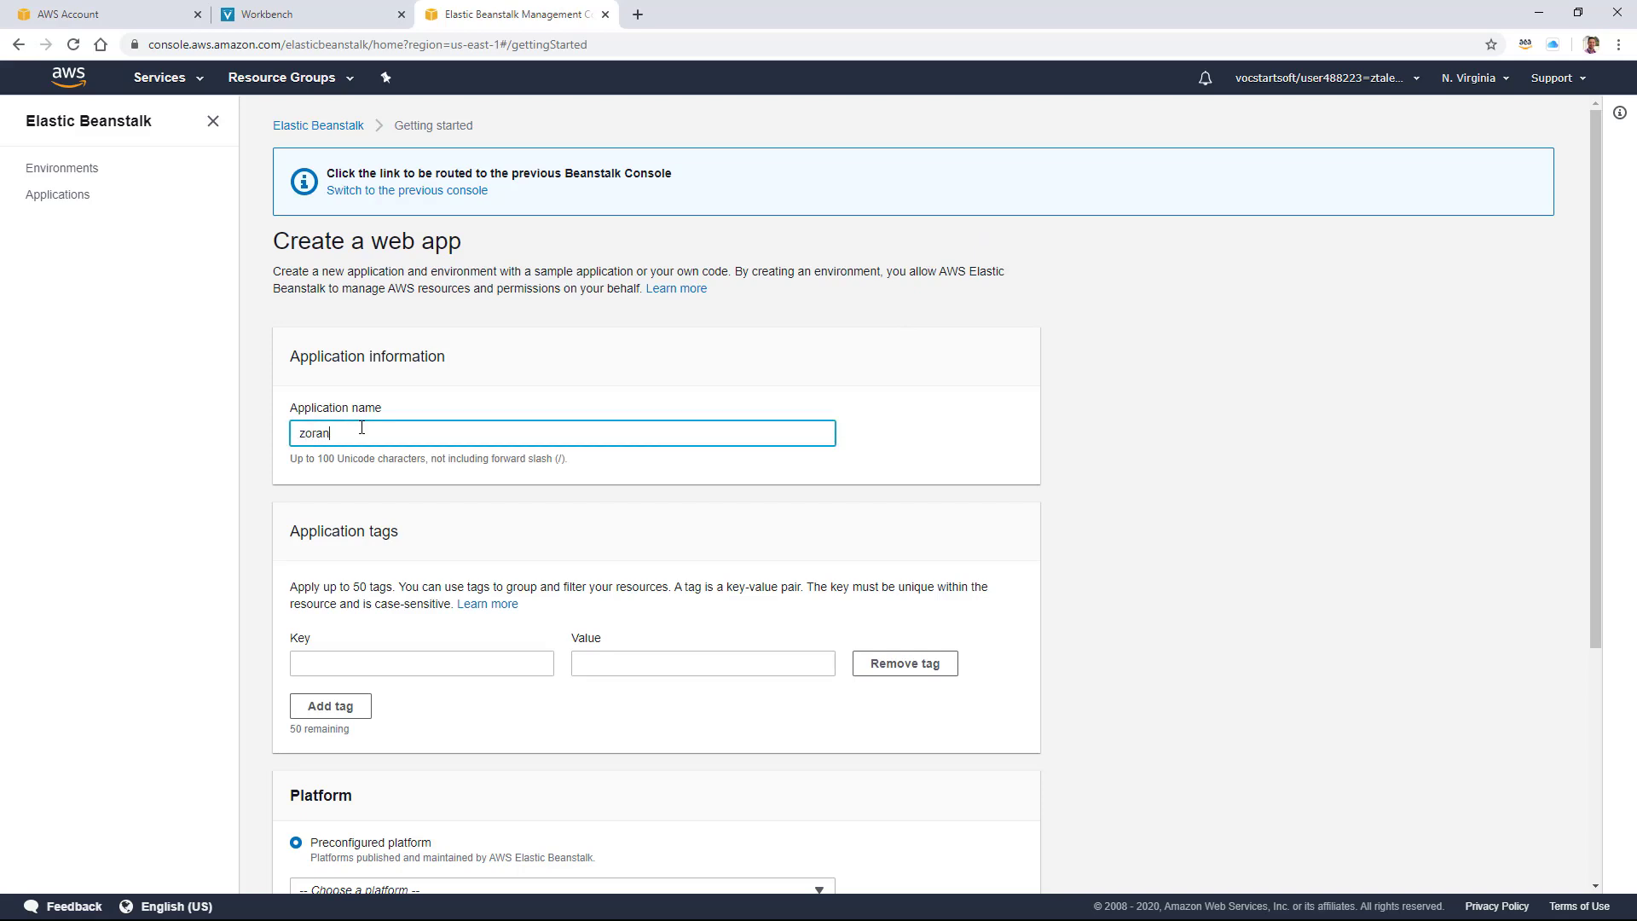
pyautogui.write('zoransapplication')
# Set the preconfigured platform to Python and create the application with the sample application code.
pyautogui.scroll(-3, 436, 682)
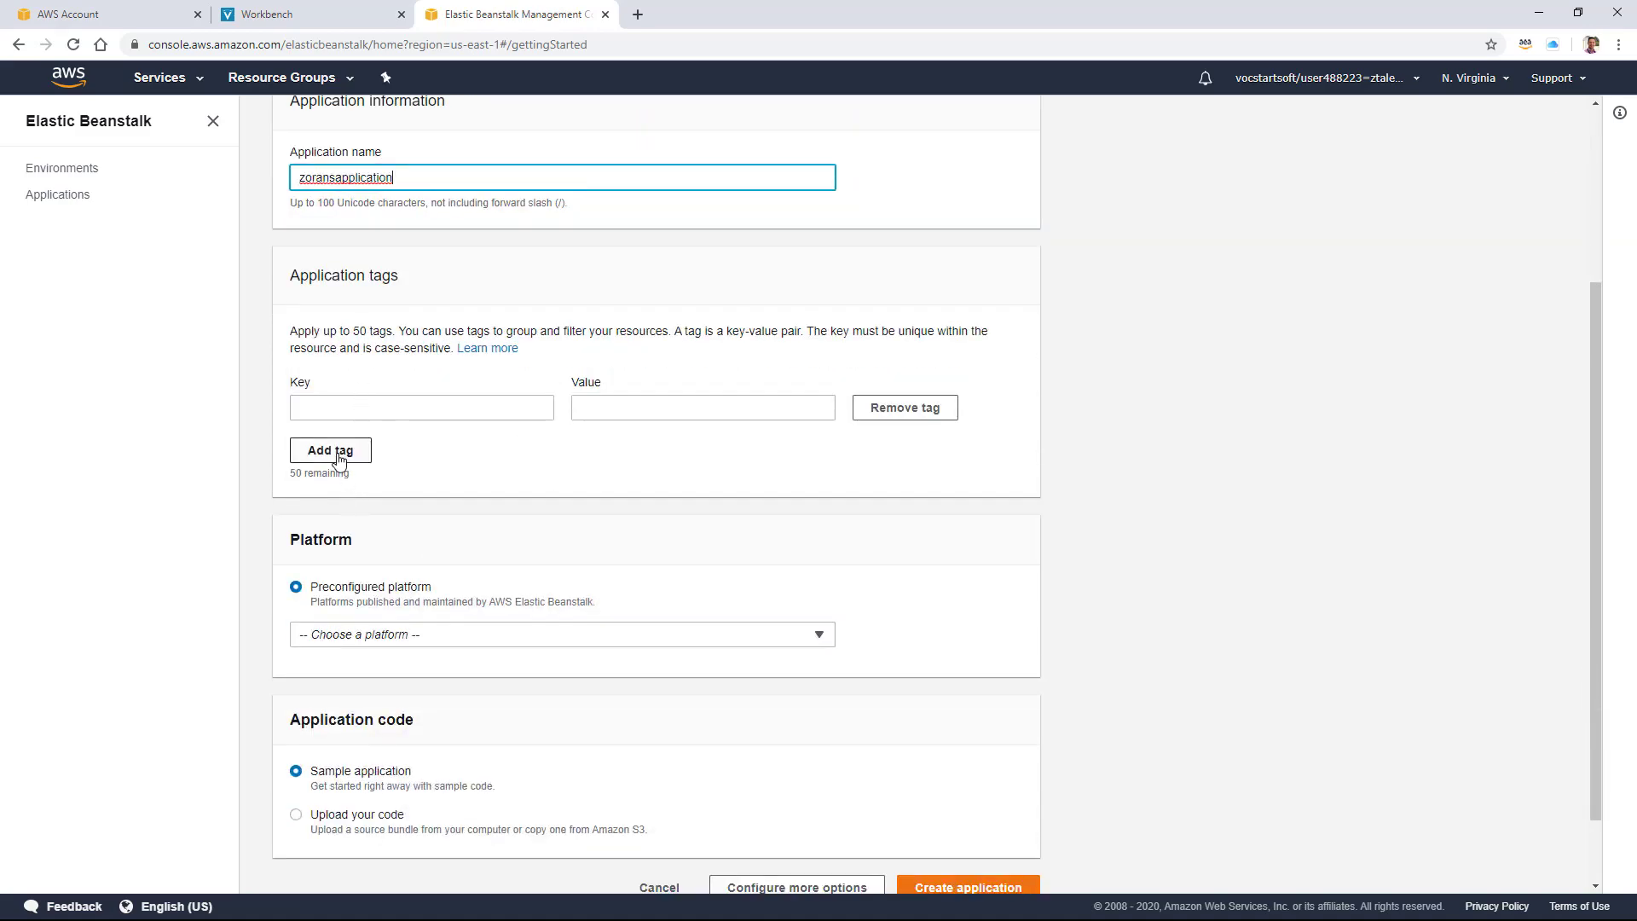
pyautogui.scroll(-1, 417, 567)
pyautogui.click(394, 556)
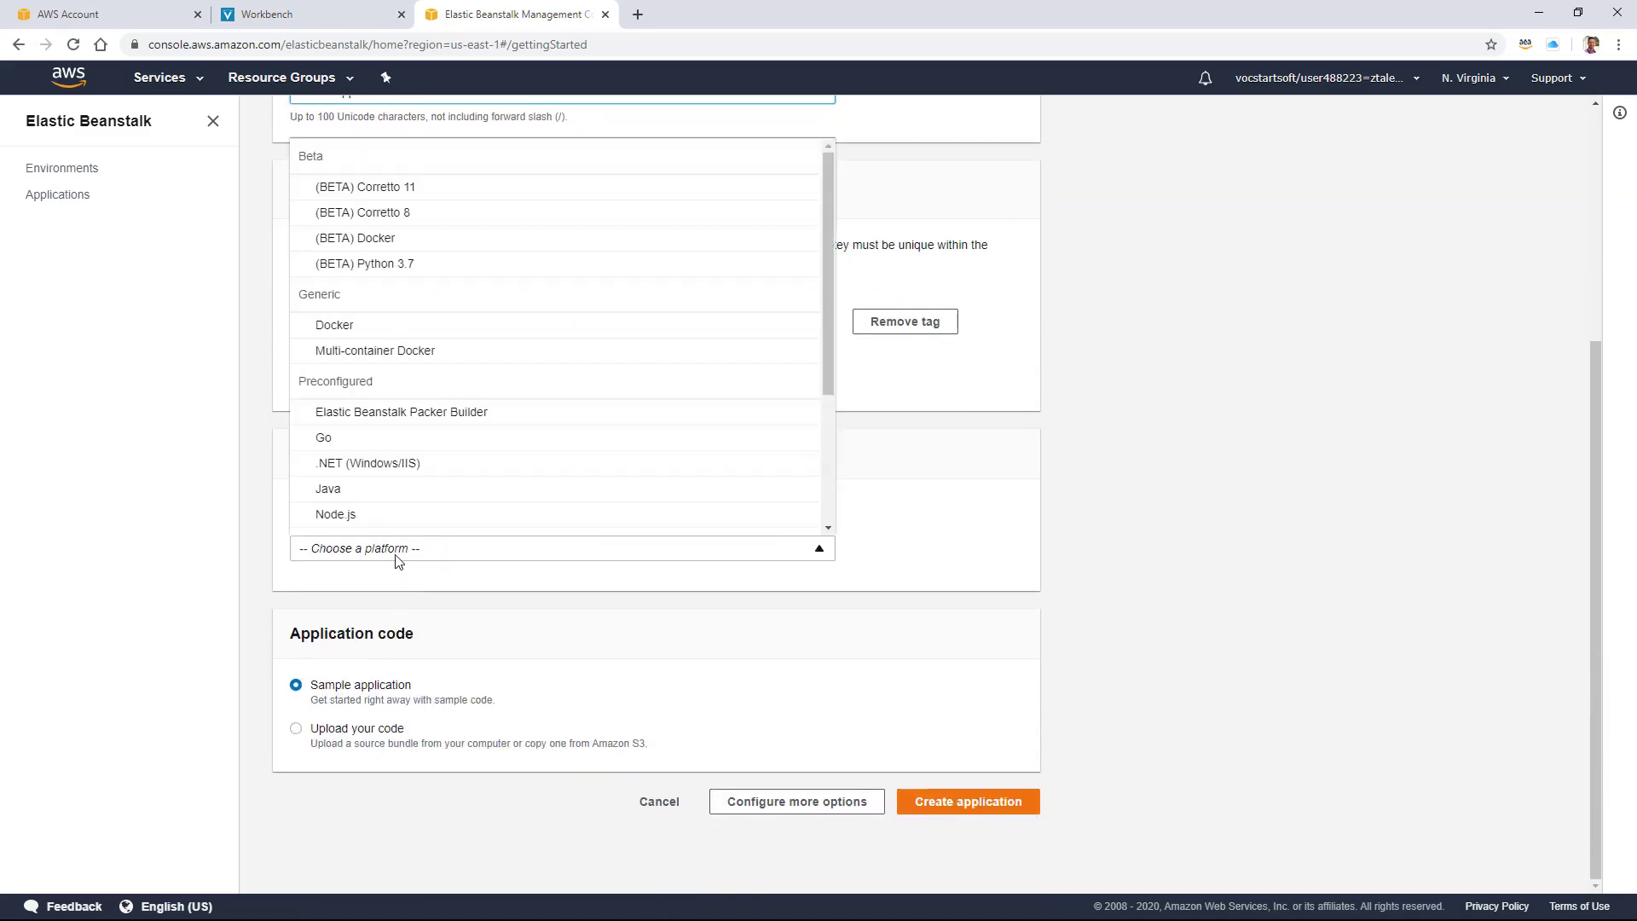
pyautogui.scroll(-3, 400, 516)
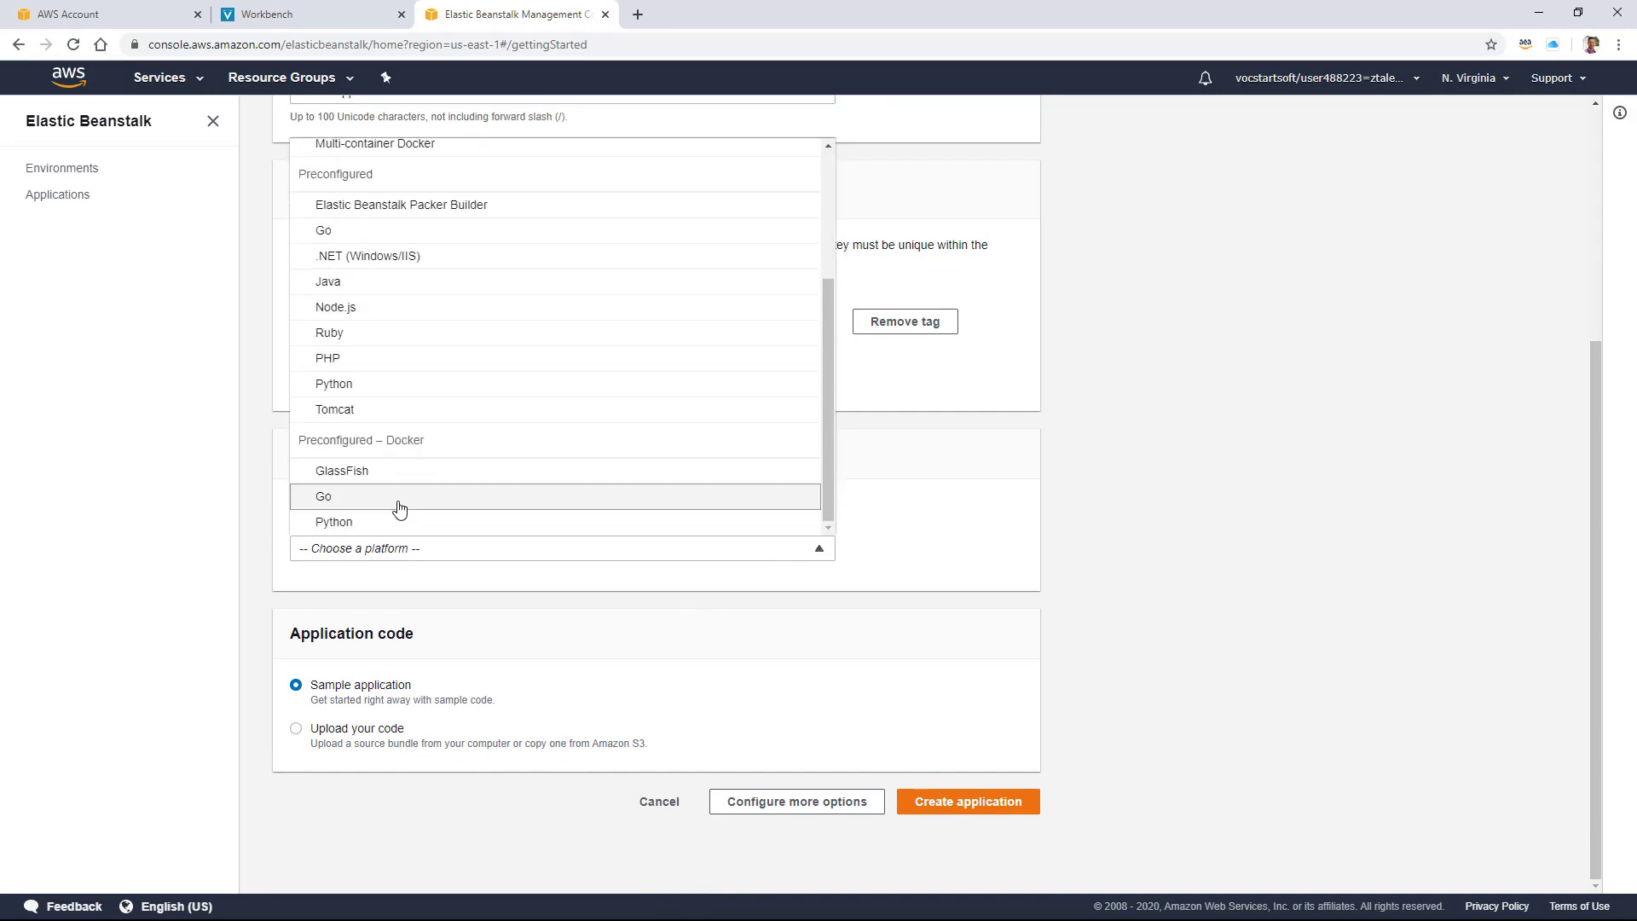
pyautogui.scroll(5, 418, 503)
pyautogui.scroll(1, 435, 482)
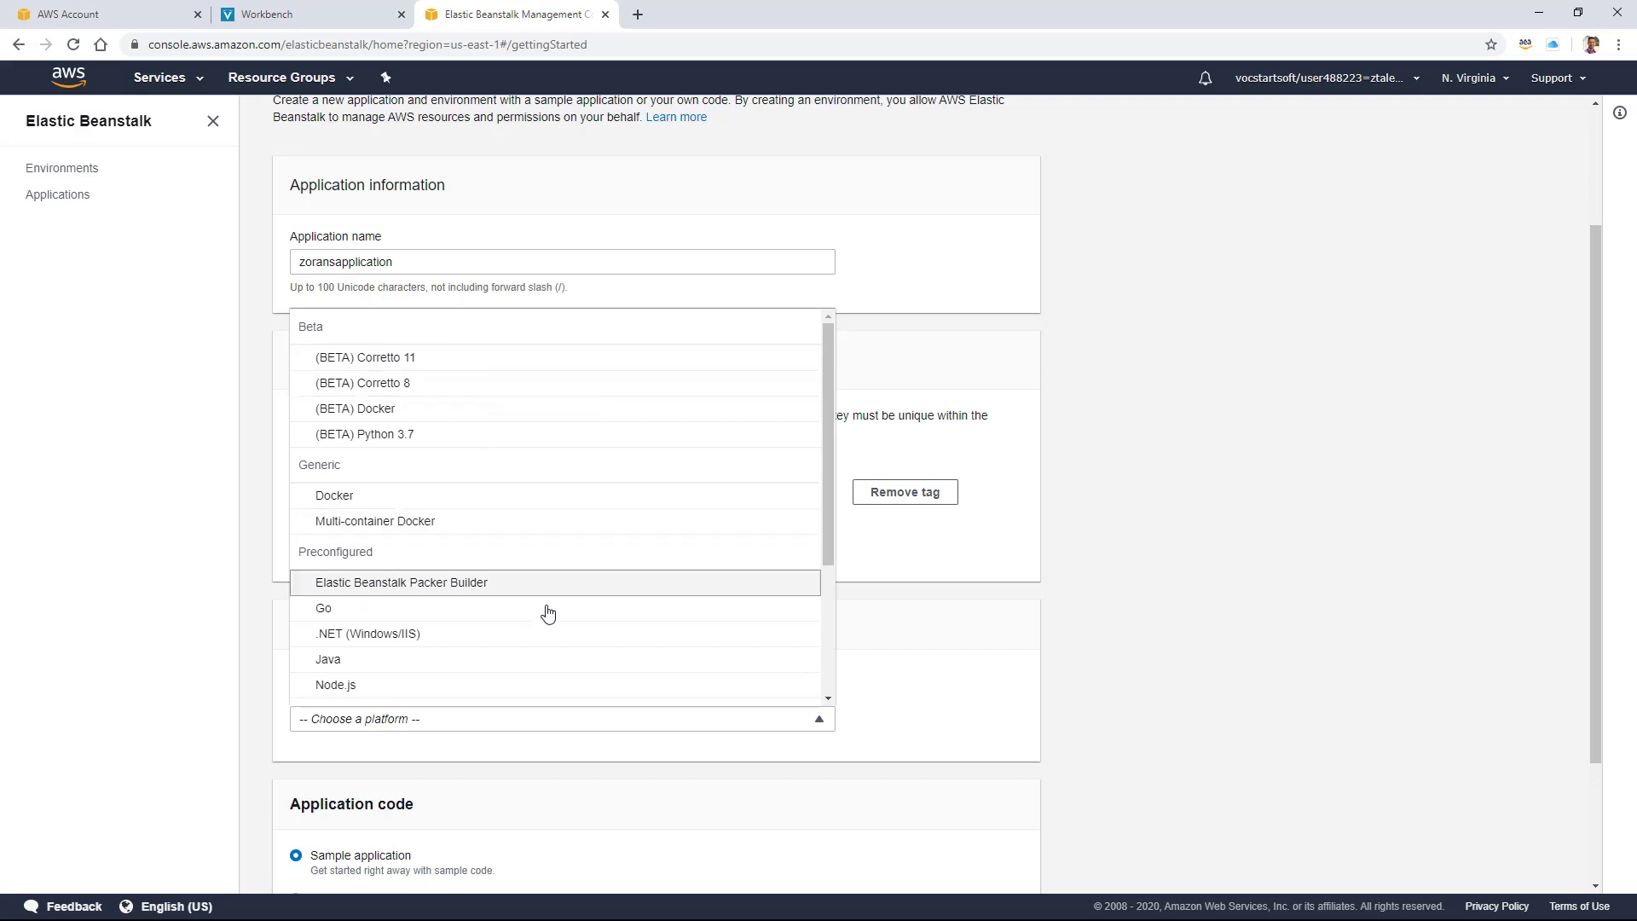
pyautogui.scroll(-3, 563, 631)
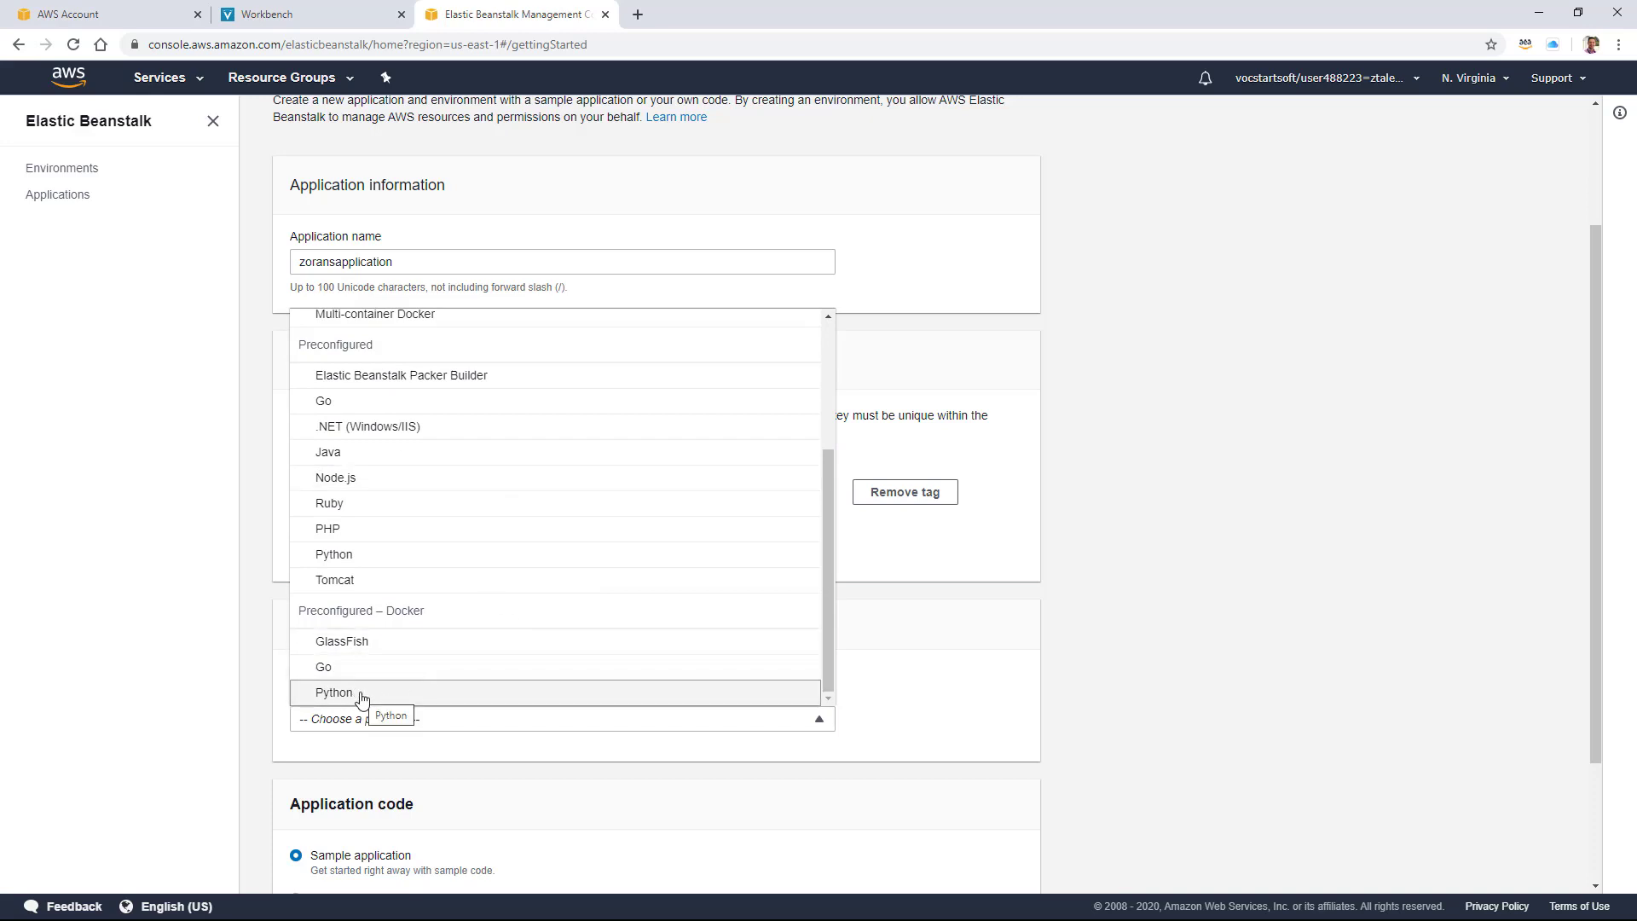
pyautogui.click(386, 554)
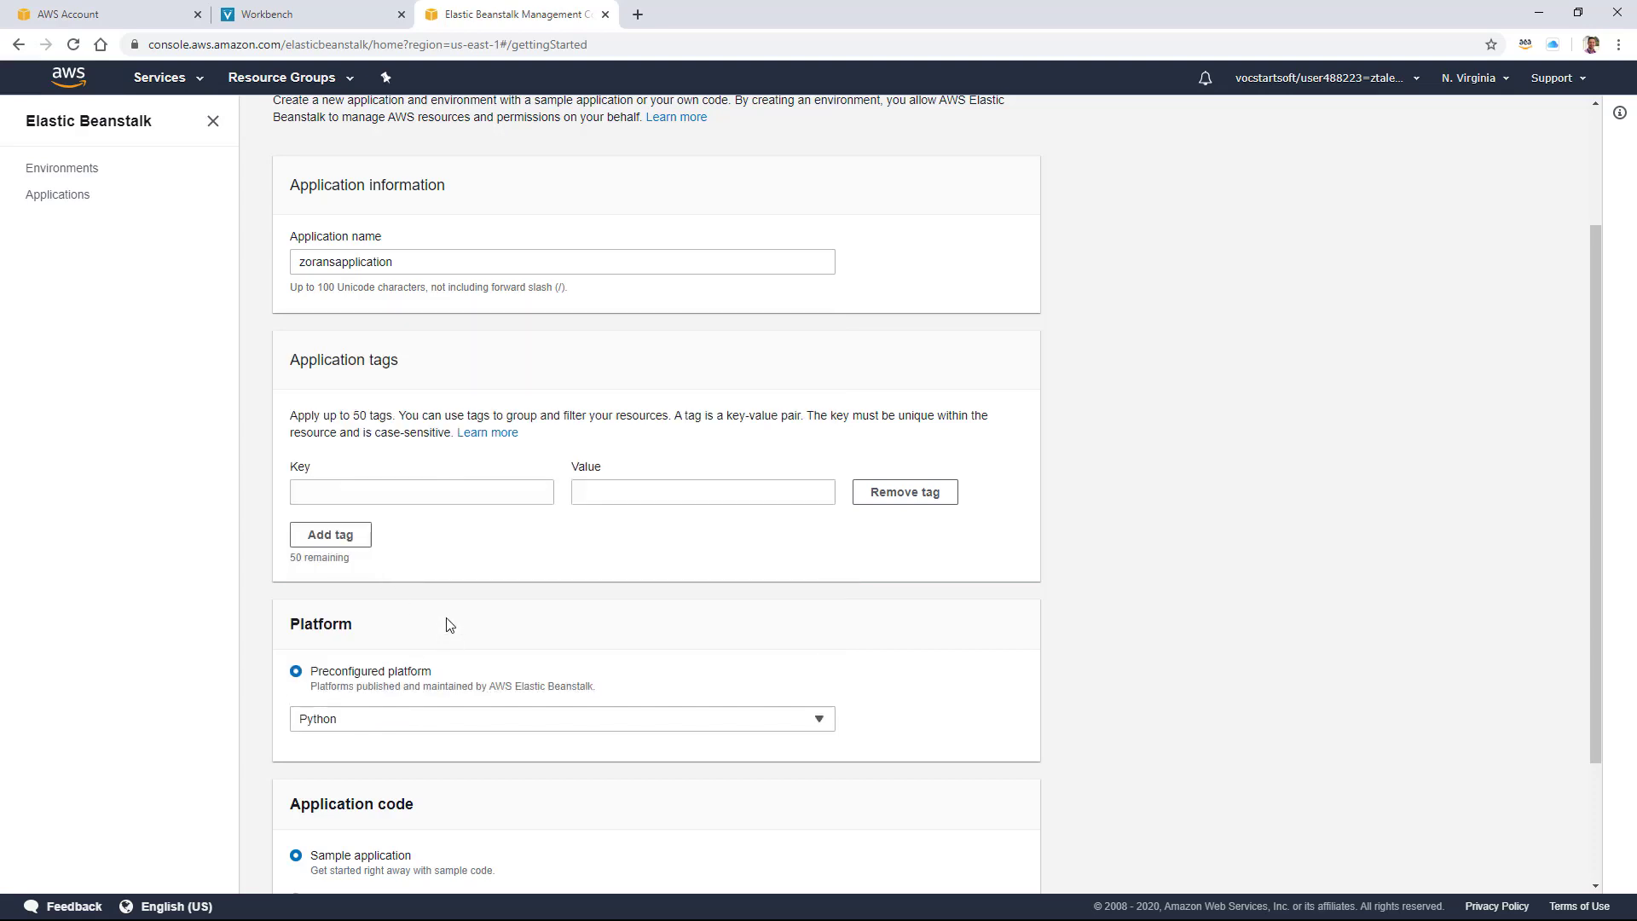
pyautogui.click(480, 723)
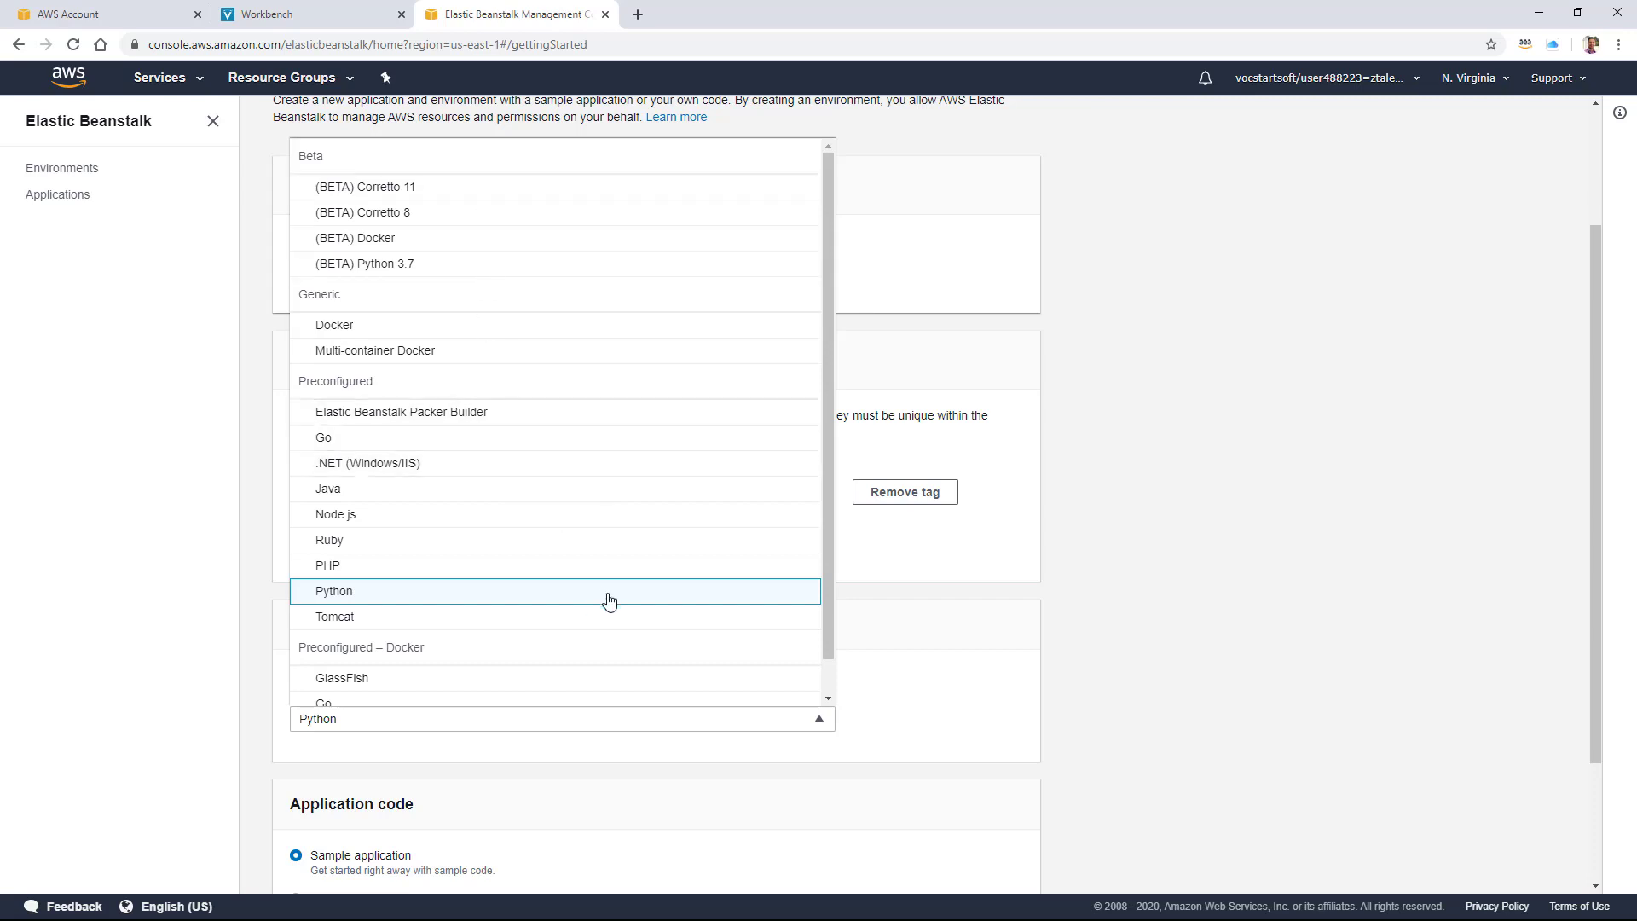
pyautogui.click(343, 592)
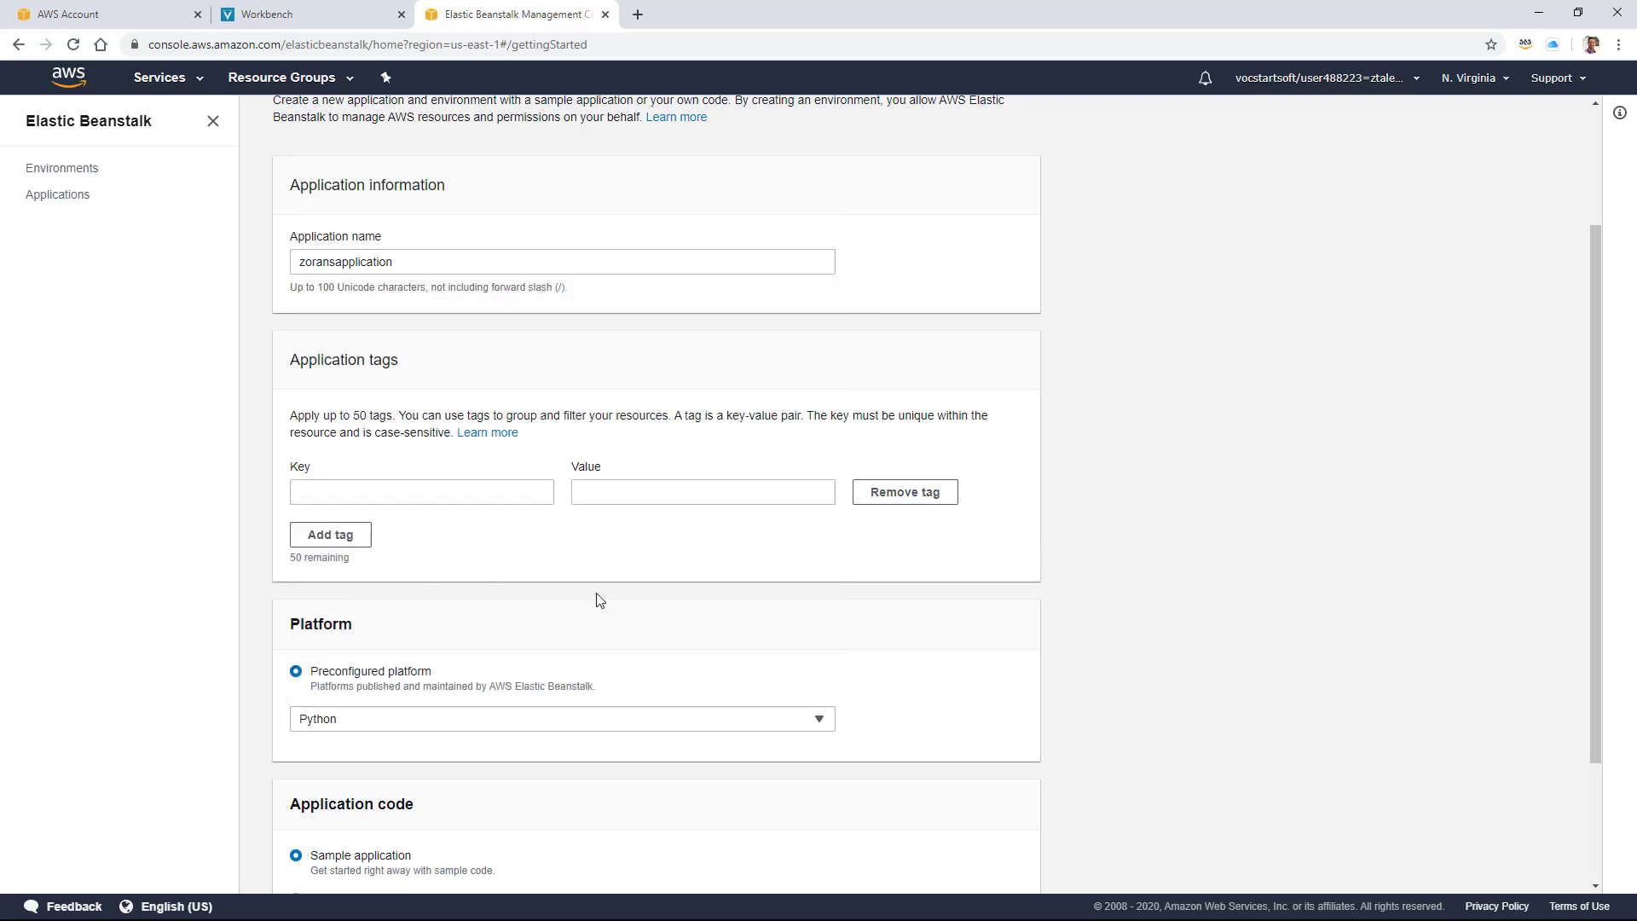
pyautogui.scroll(-2, 1069, 853)
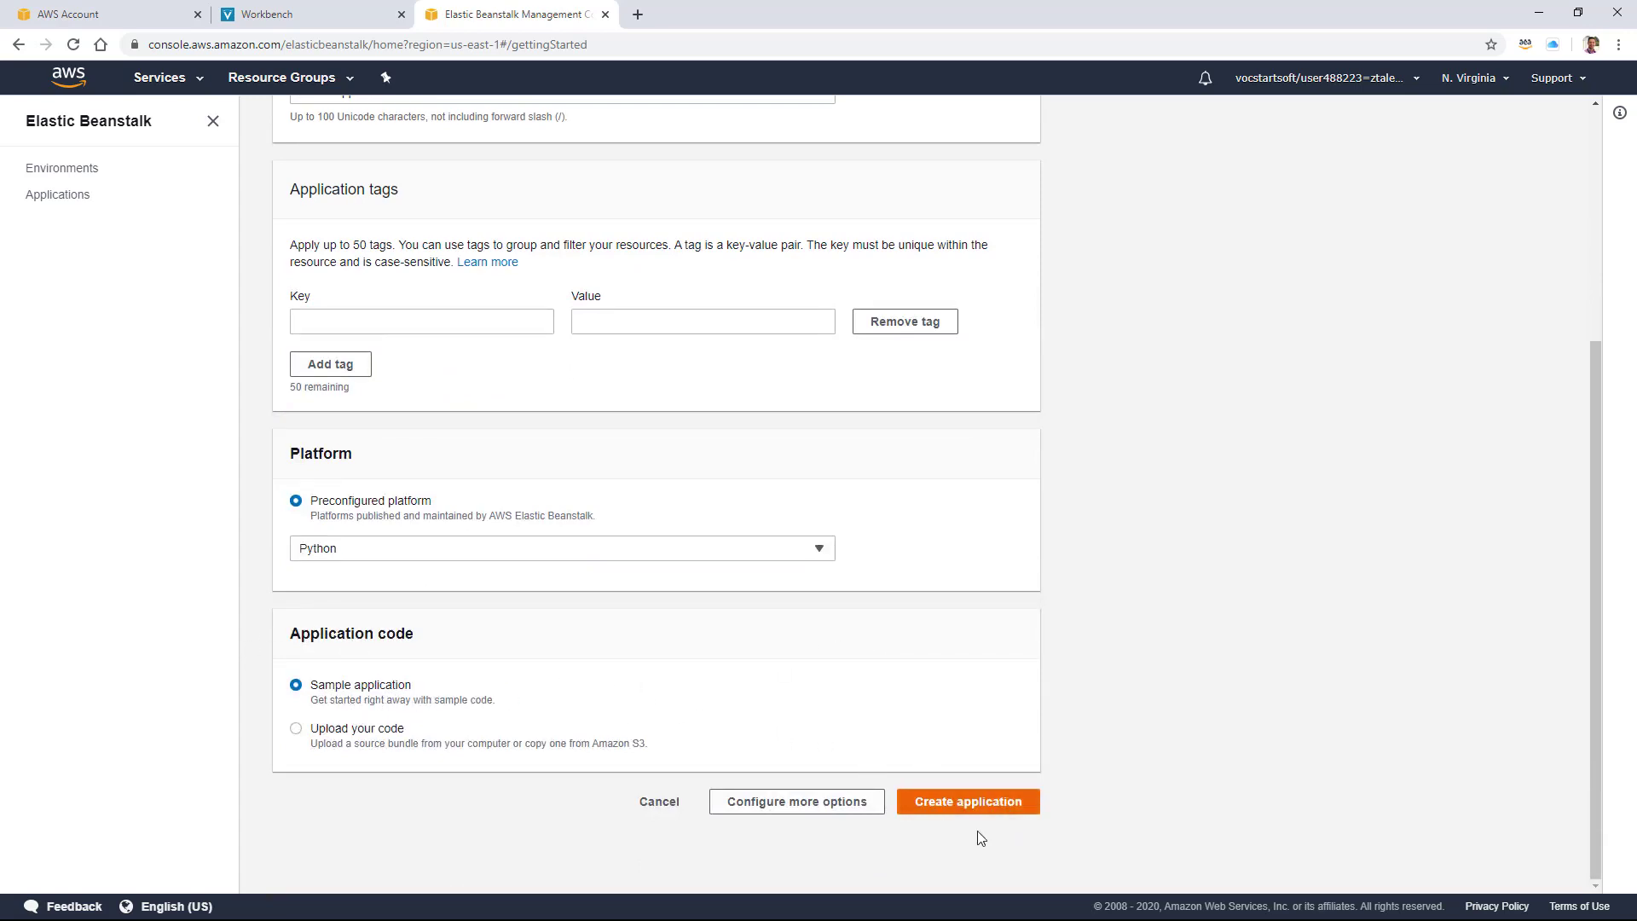
pyautogui.click(968, 803)
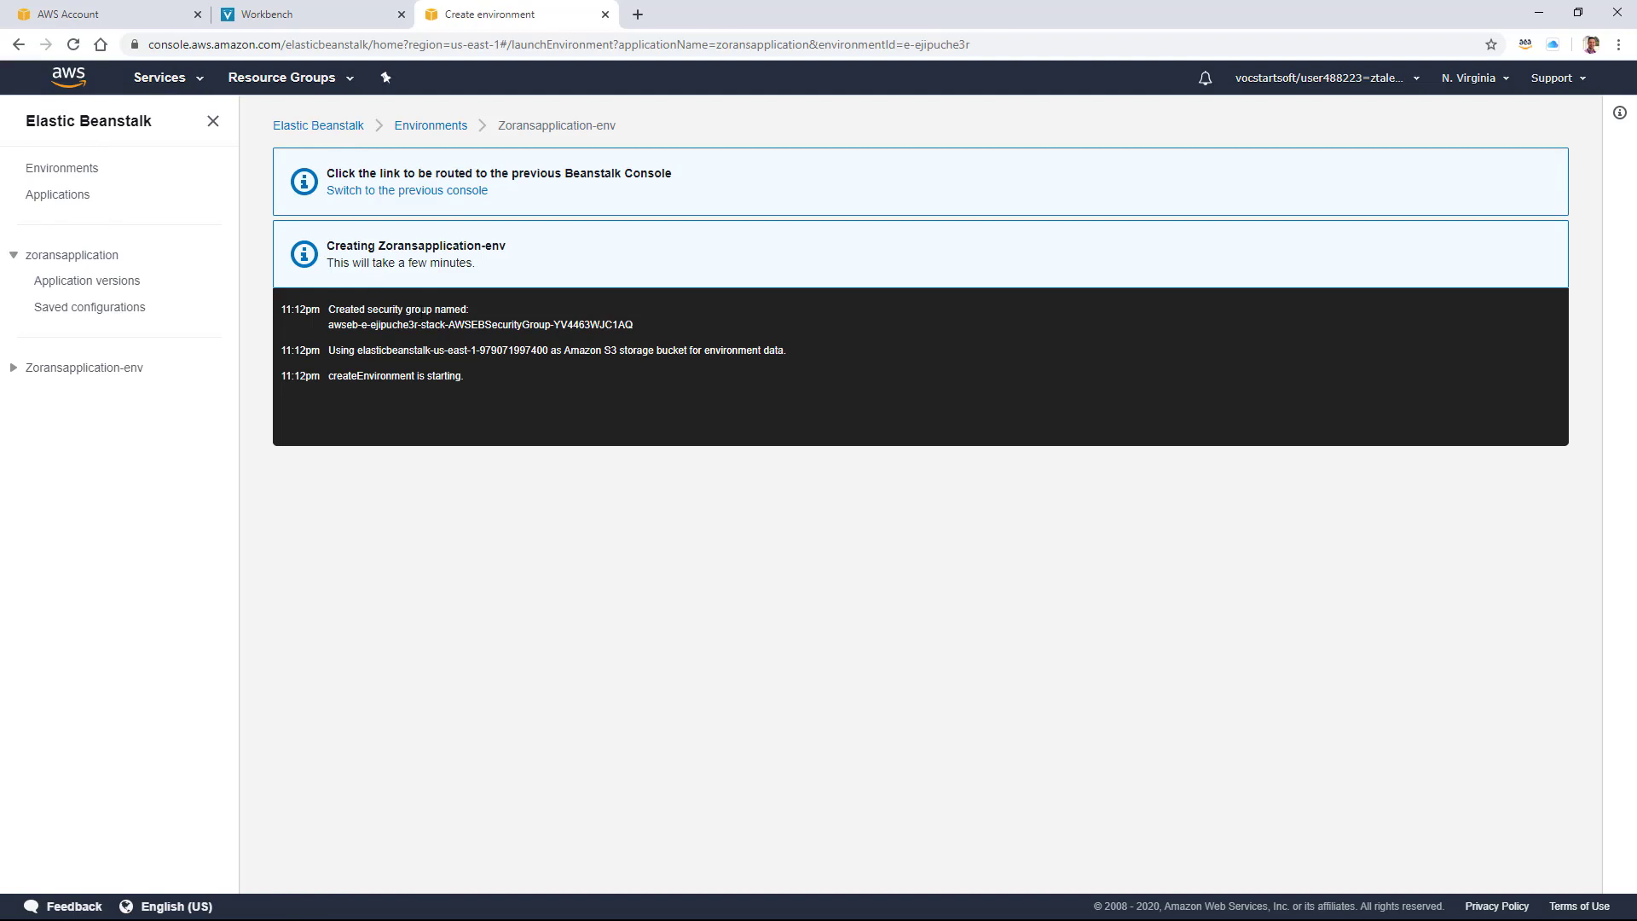
# Open the running EC2 instances and view the description of the Elastic Beanstalk environment's instance.
pyautogui.click(166, 78)
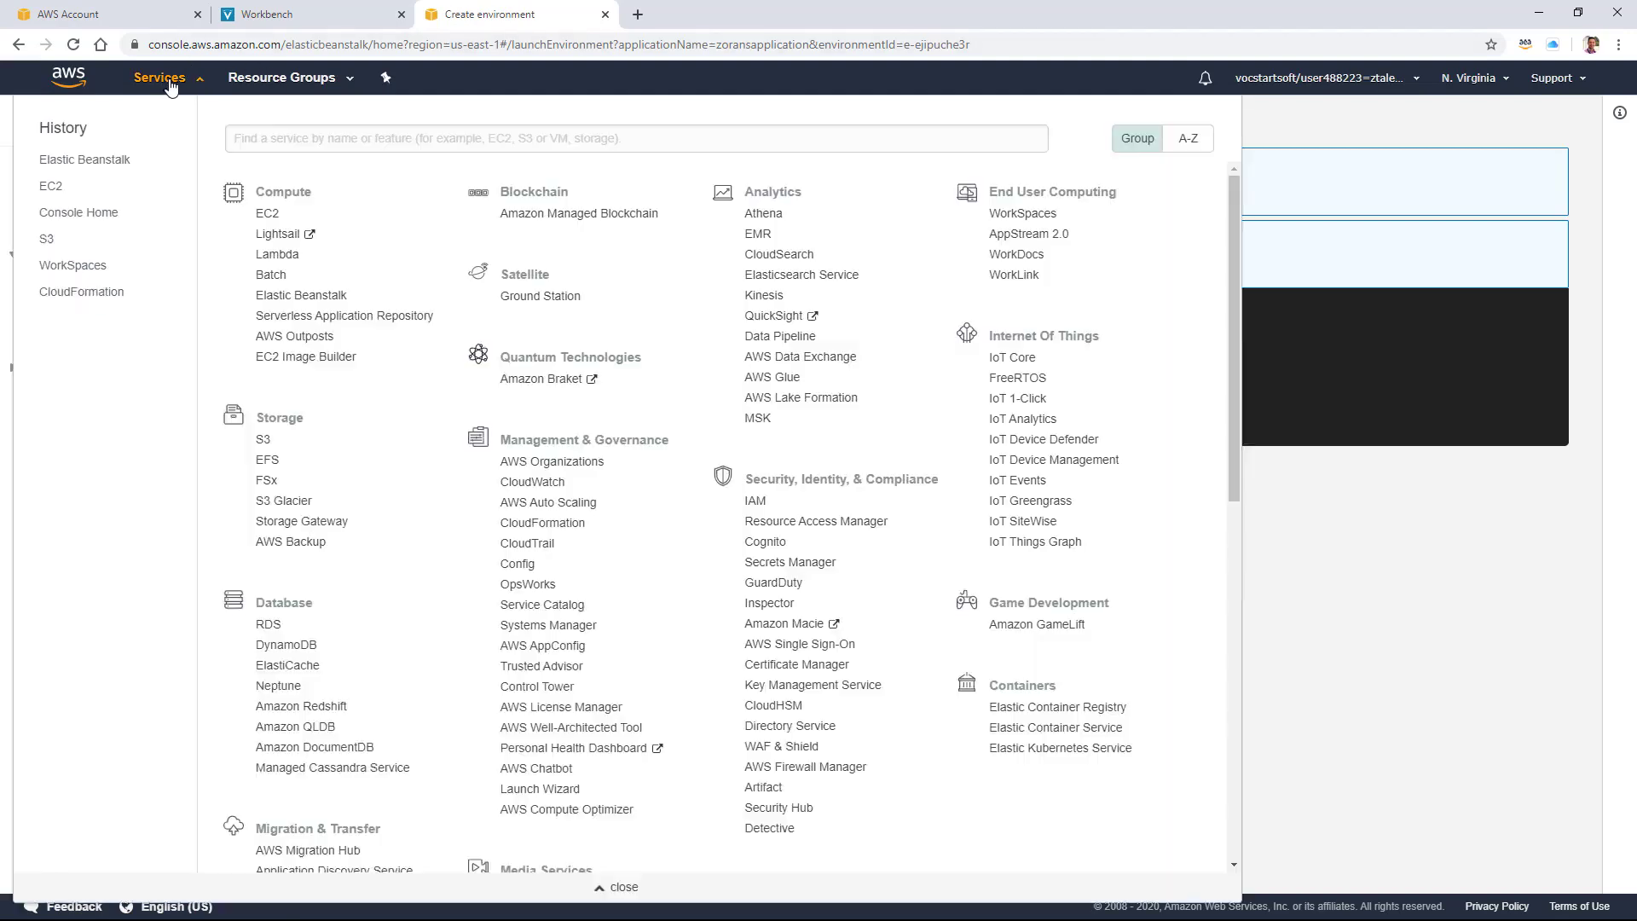
pyautogui.click(268, 215)
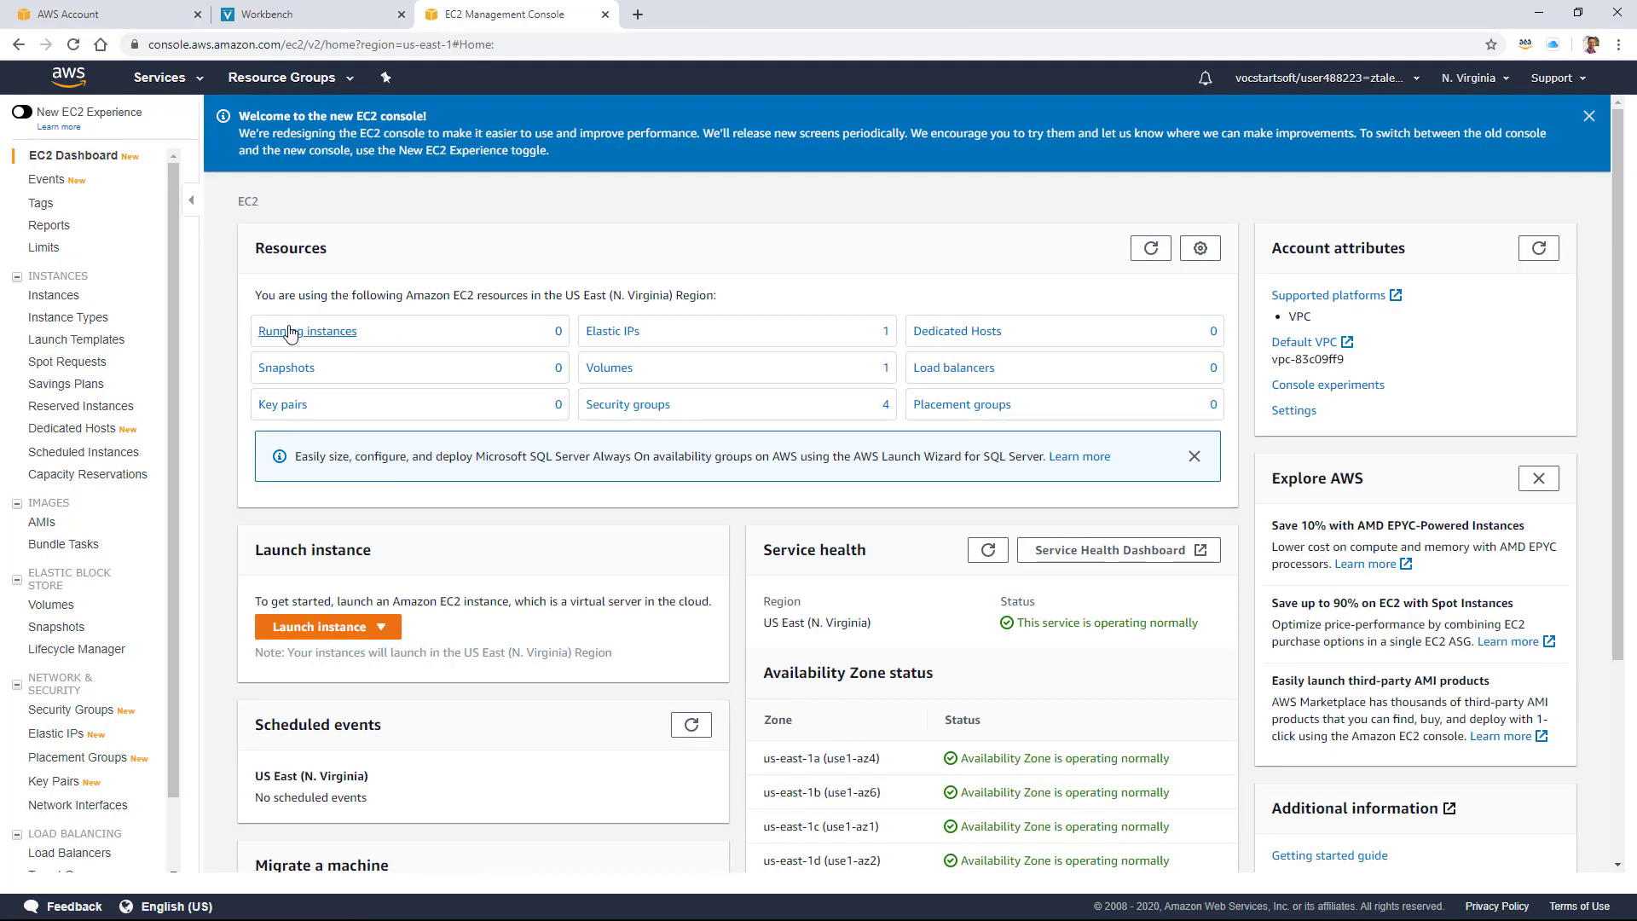
pyautogui.click(290, 333)
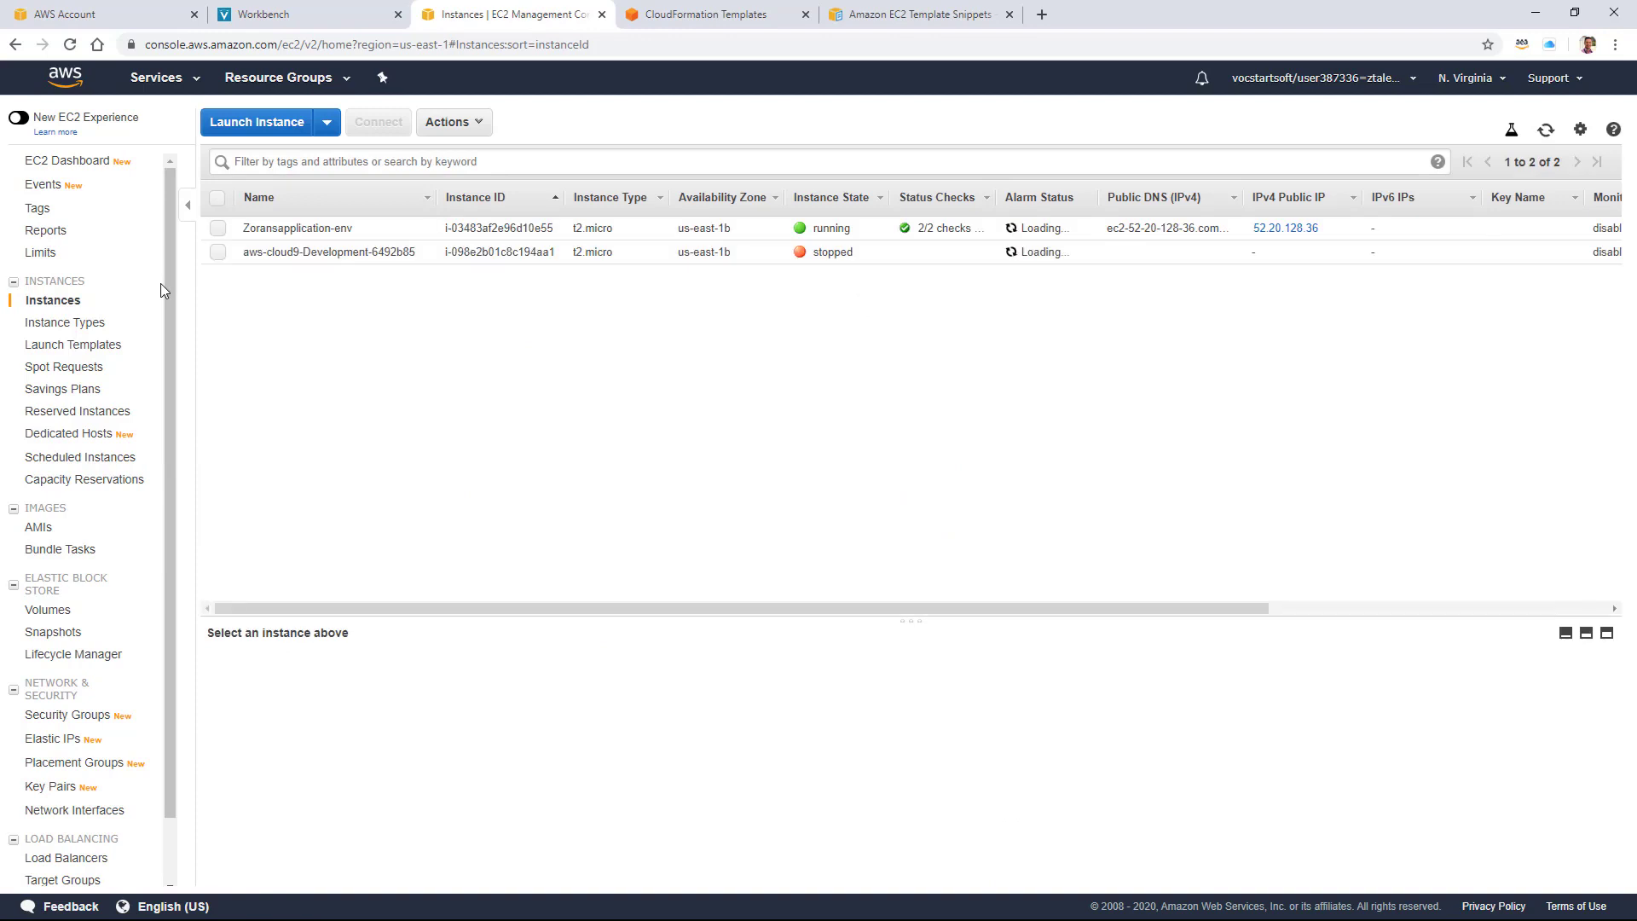
pyautogui.click(313, 233)
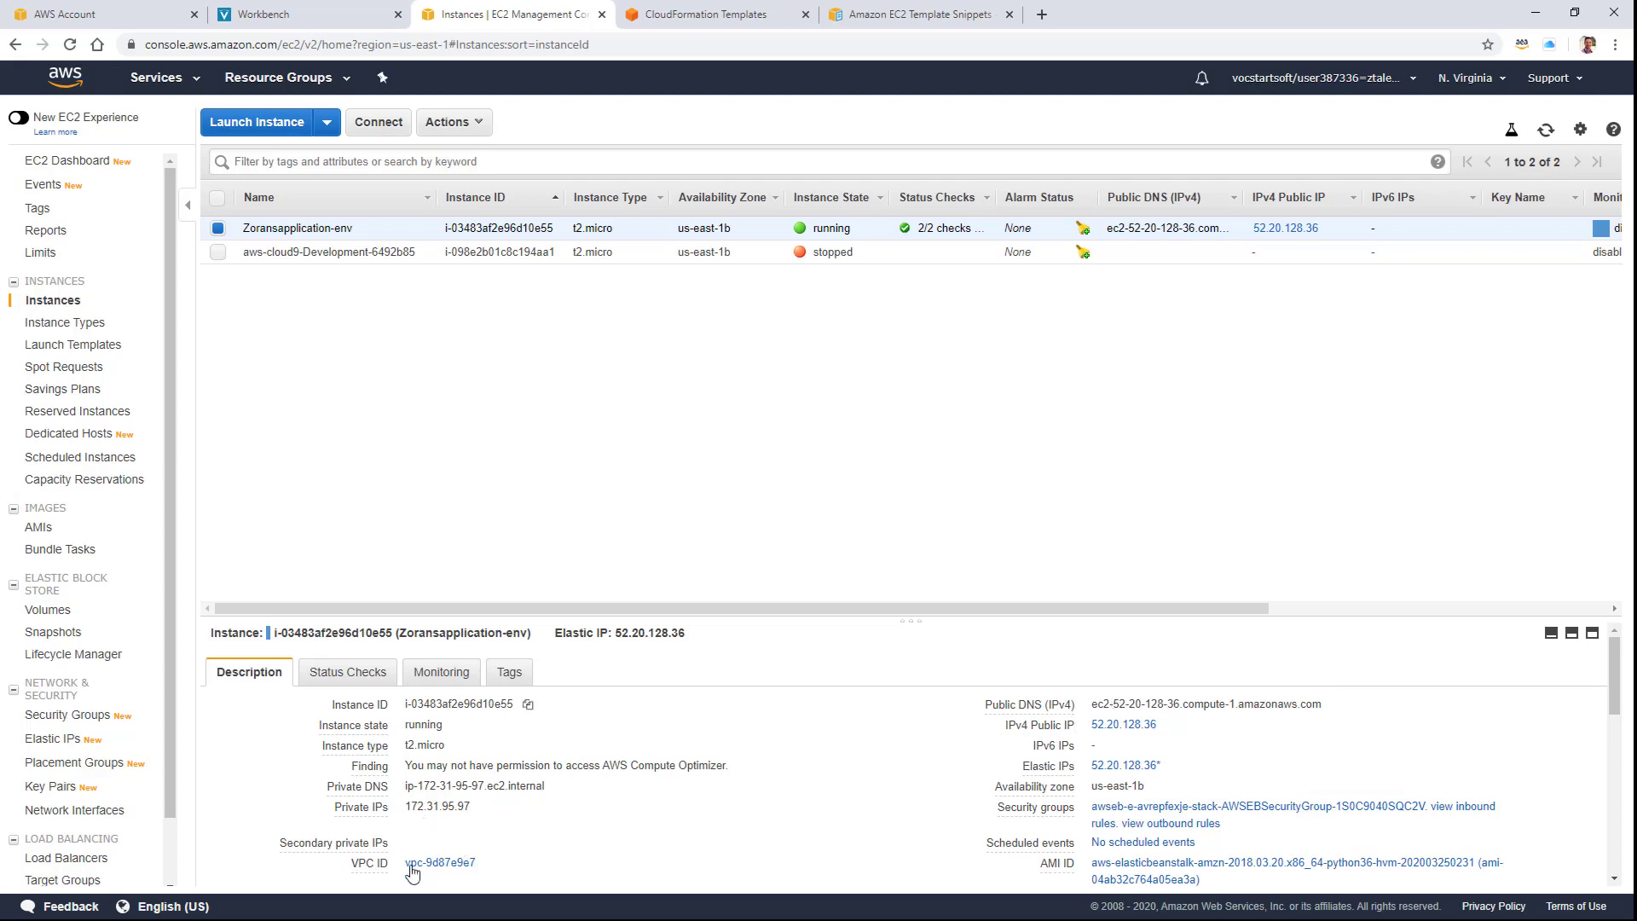
pyautogui.click(490, 863)
# Open the EC2 launch instance wizard to view the available Amazon Machine Images.
pyautogui.click(327, 124)
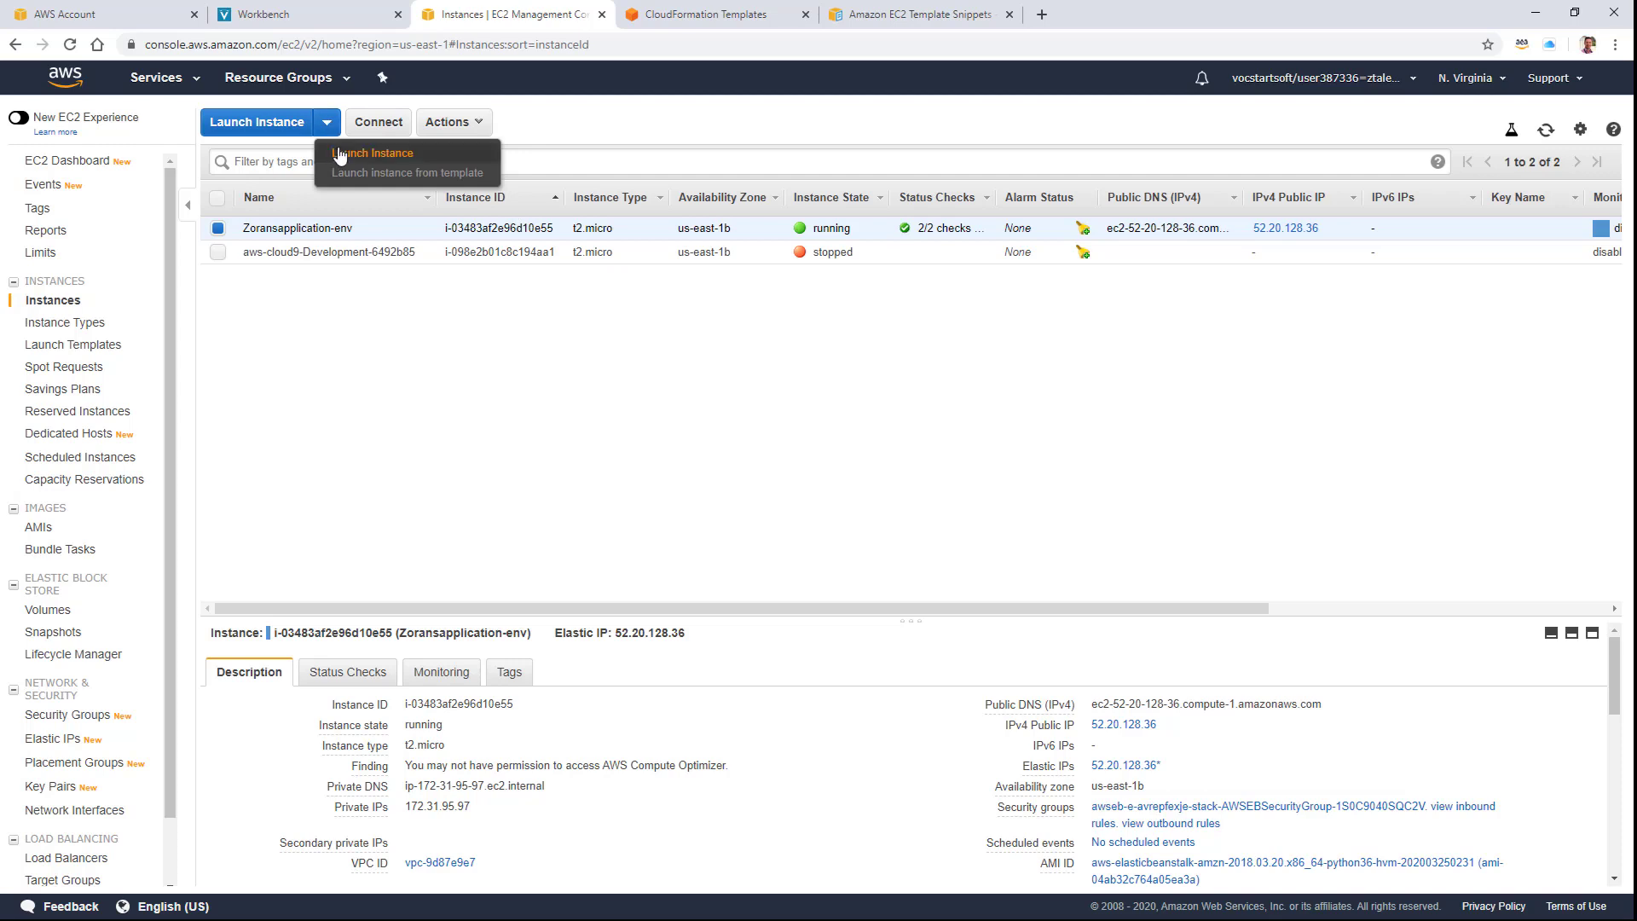
pyautogui.click(365, 157)
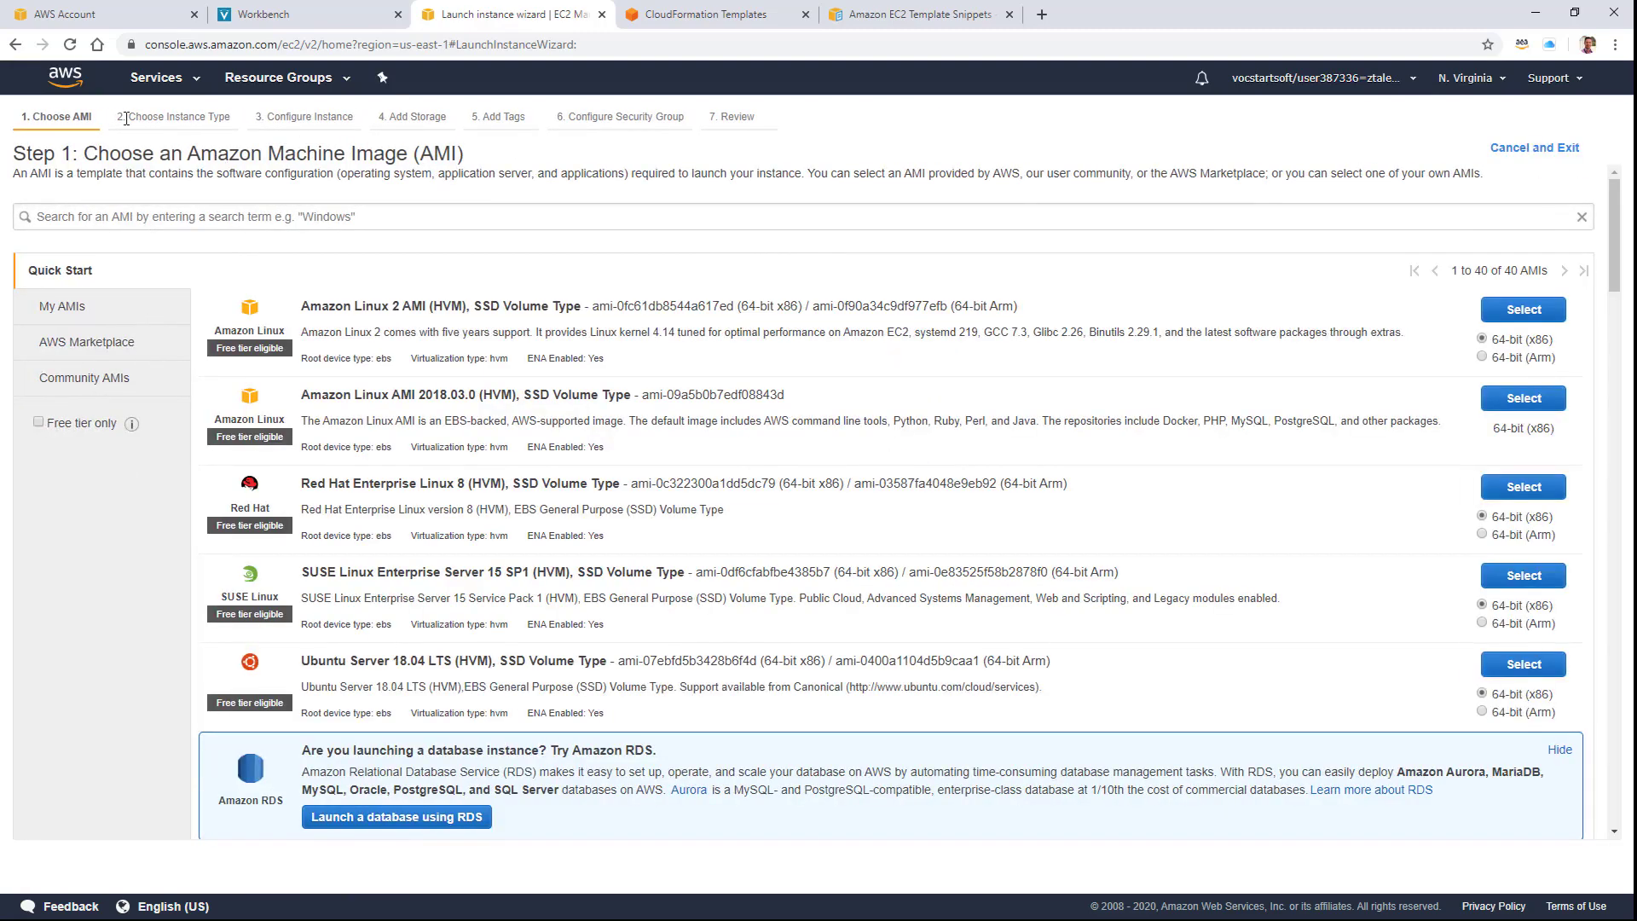
pyautogui.click(157, 81)
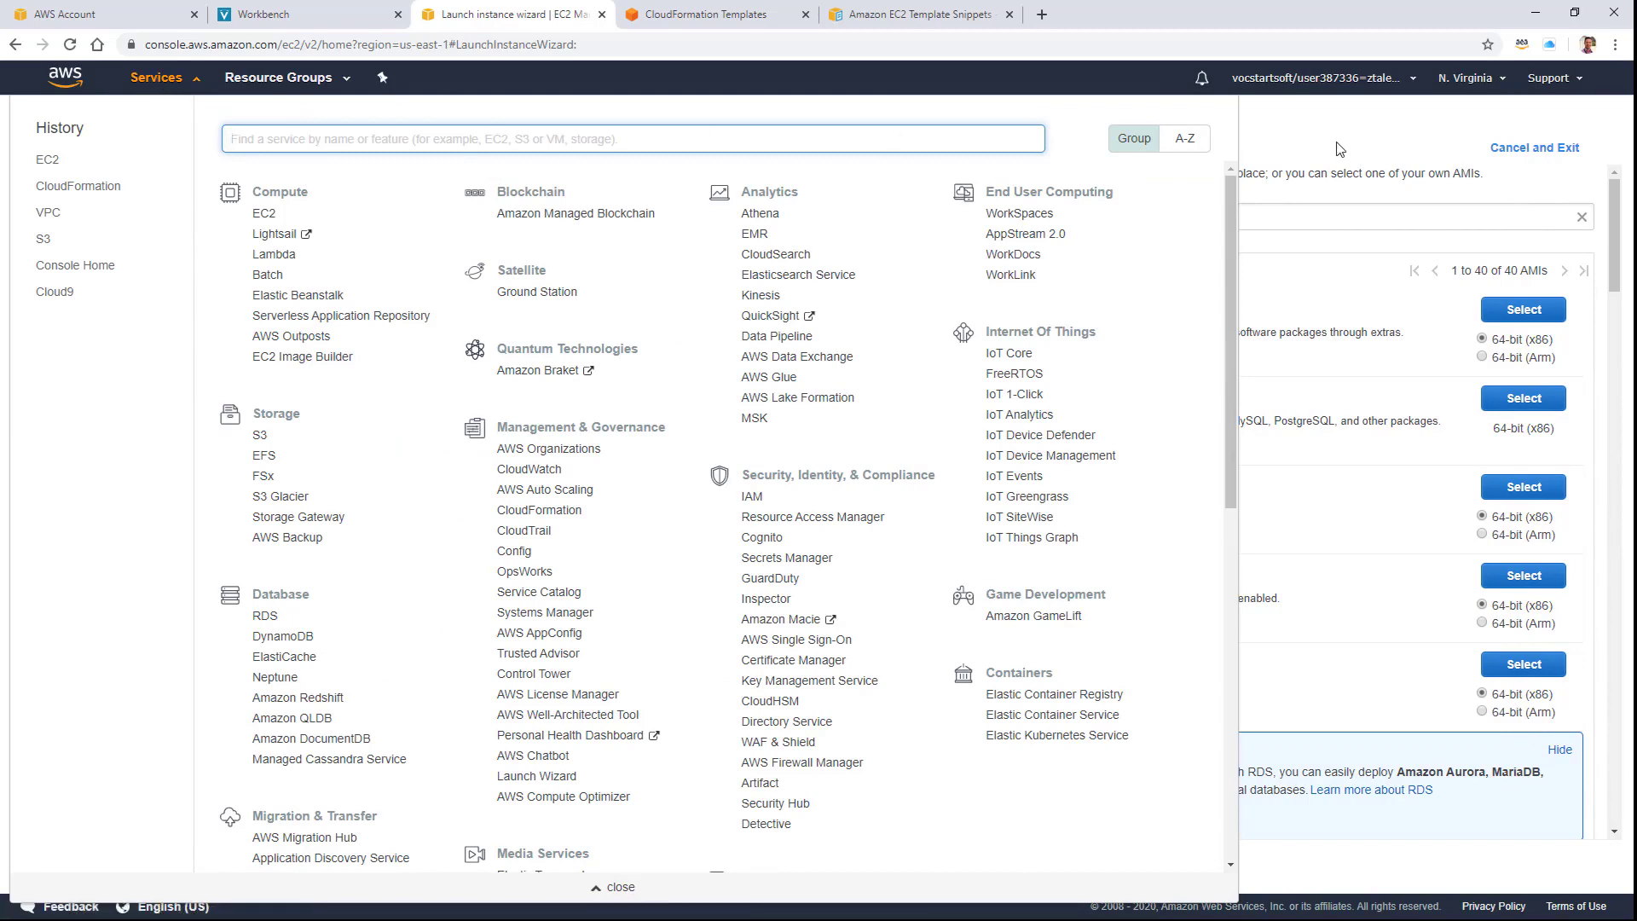
pyautogui.click(1339, 149)
# Search the AWS services for "S3" and open the resources folder in the Elastic Beanstalk bucket.
pyautogui.click(159, 78)
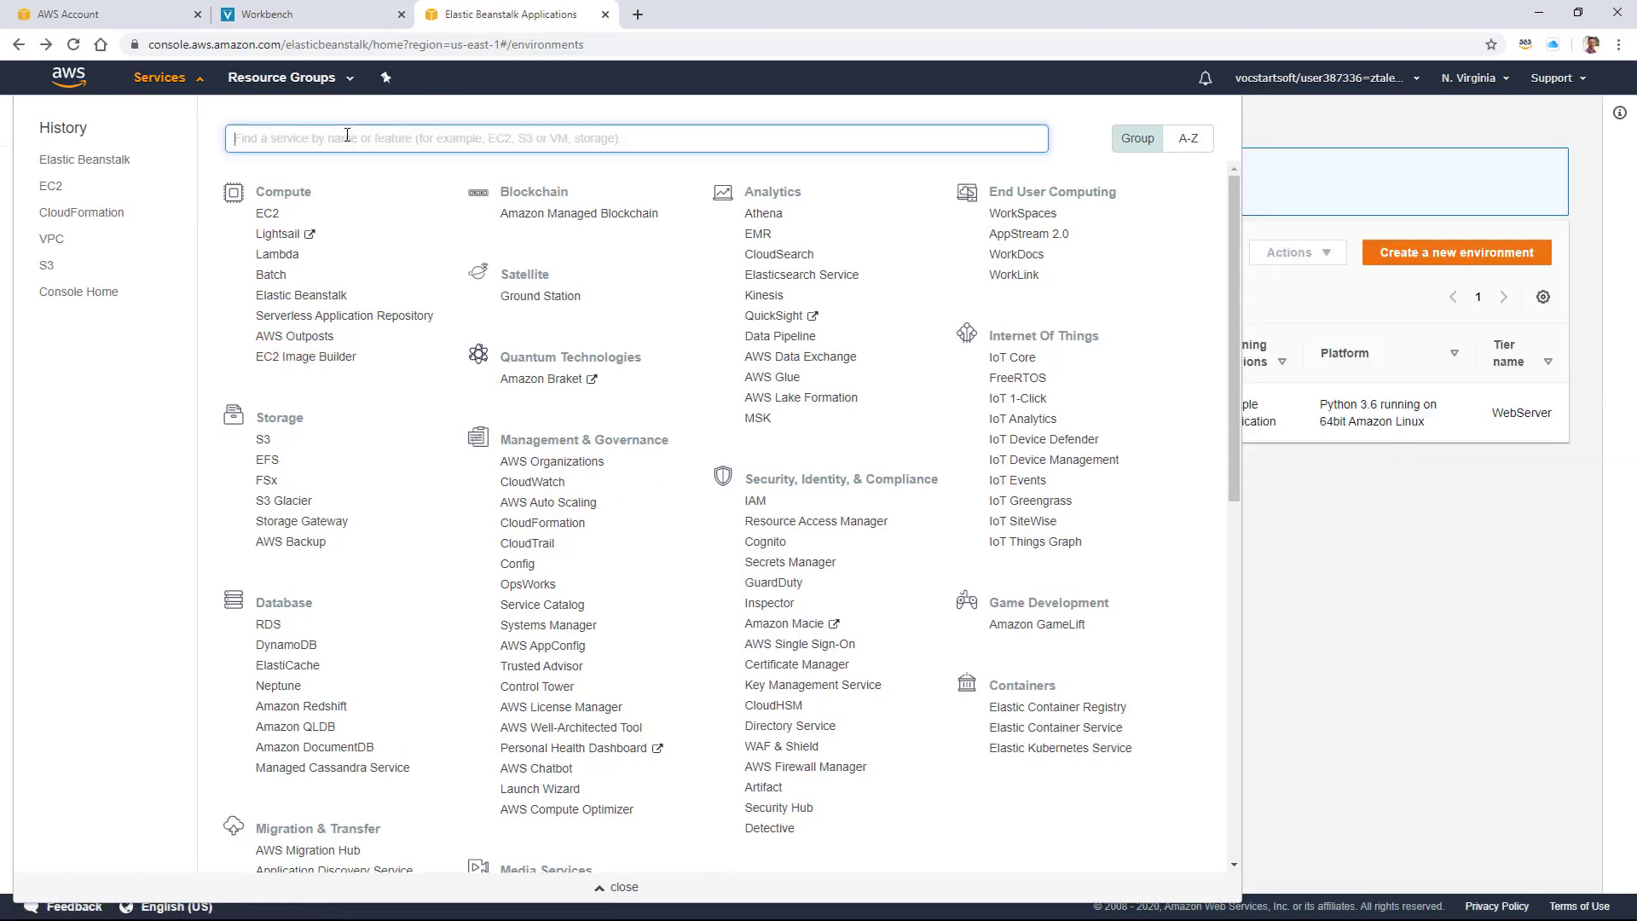
pyautogui.write('S3')
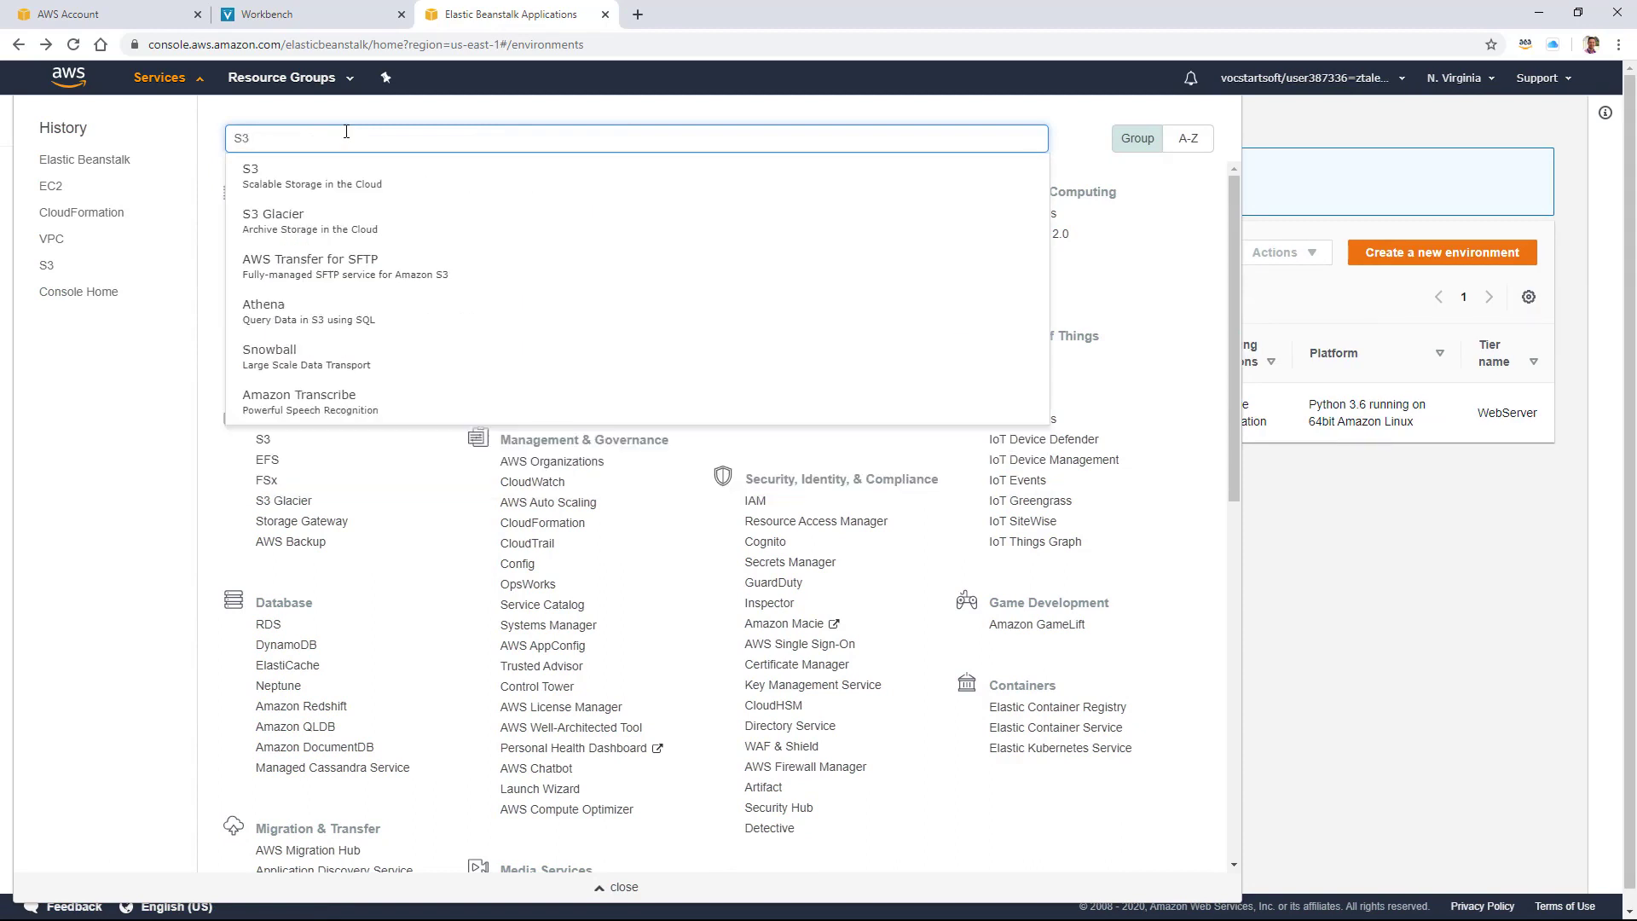
pyautogui.click(284, 176)
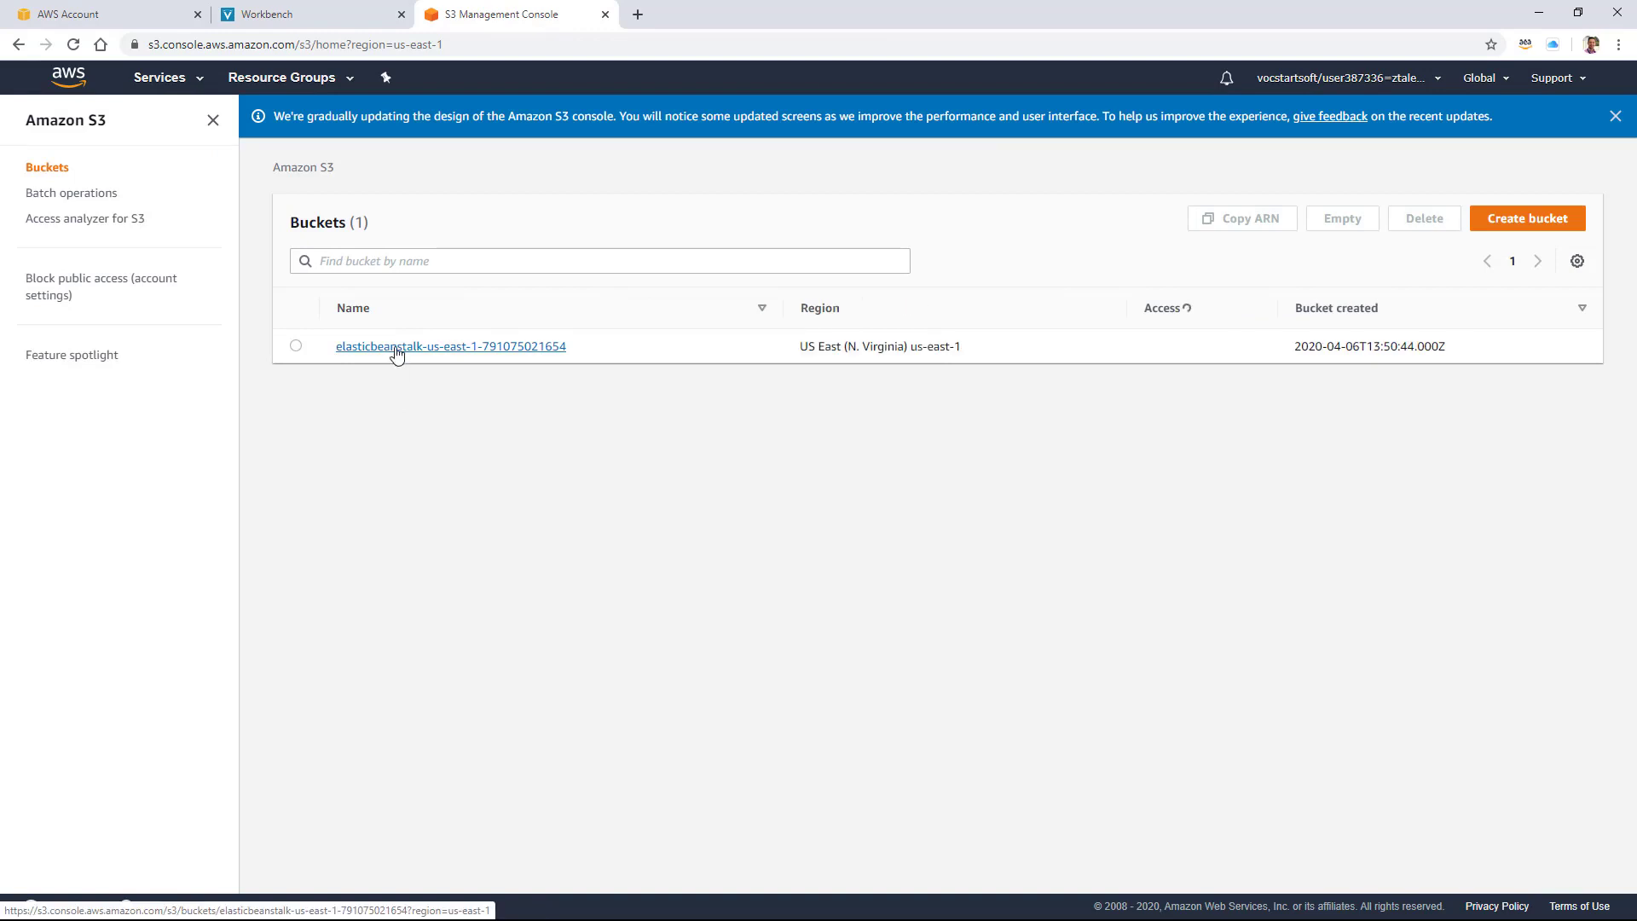
pyautogui.click(397, 347)
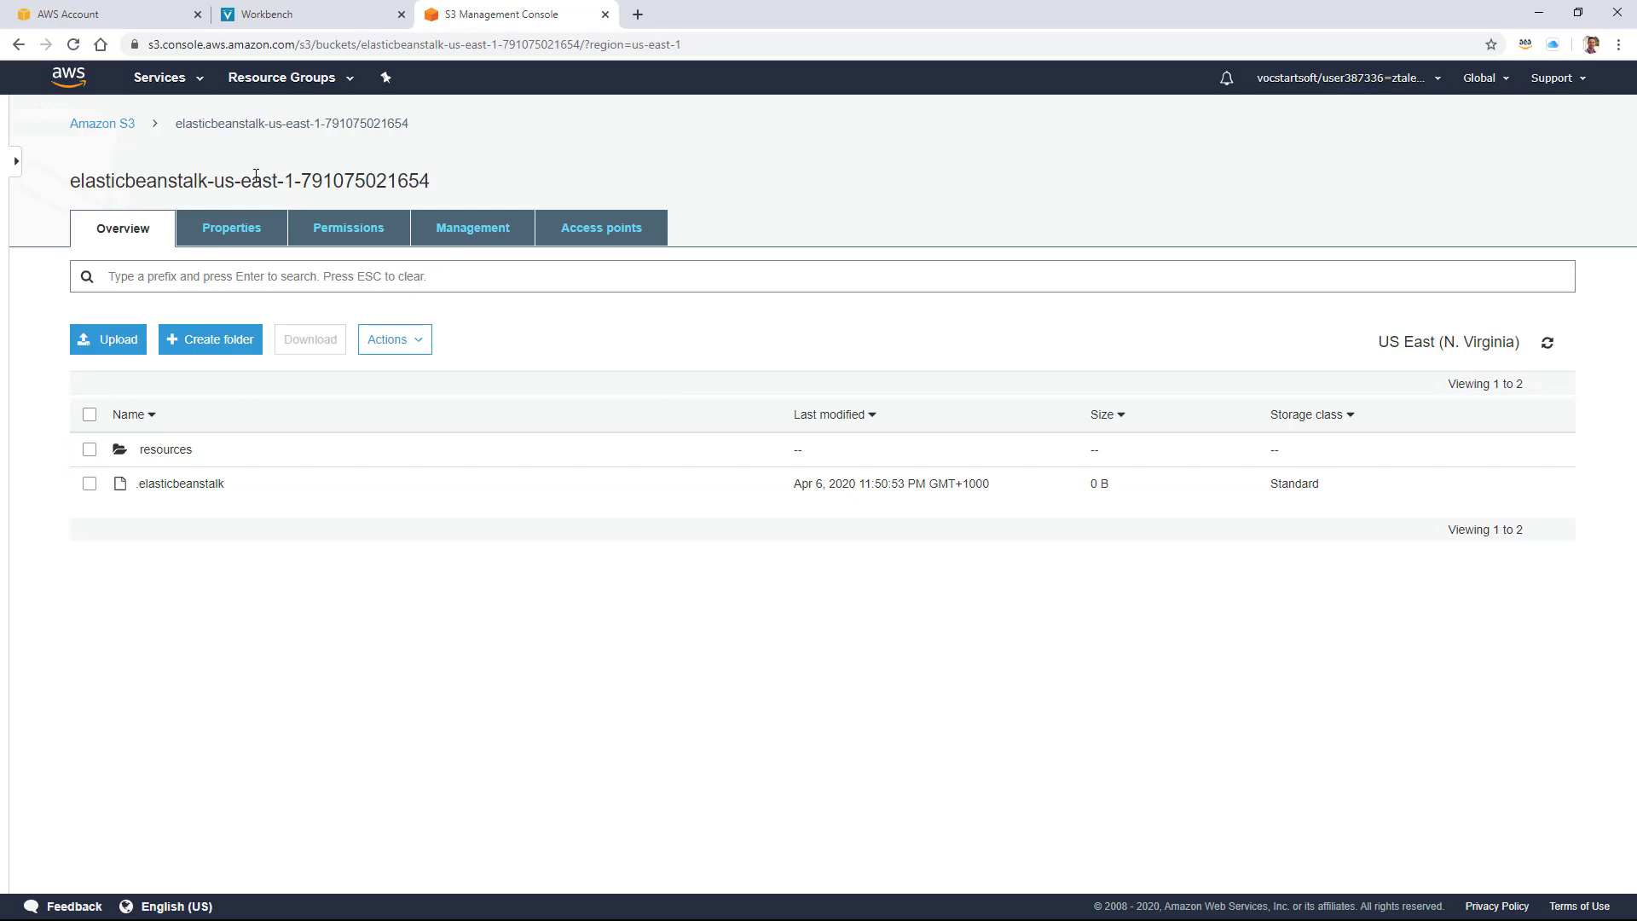
pyautogui.click(166, 451)
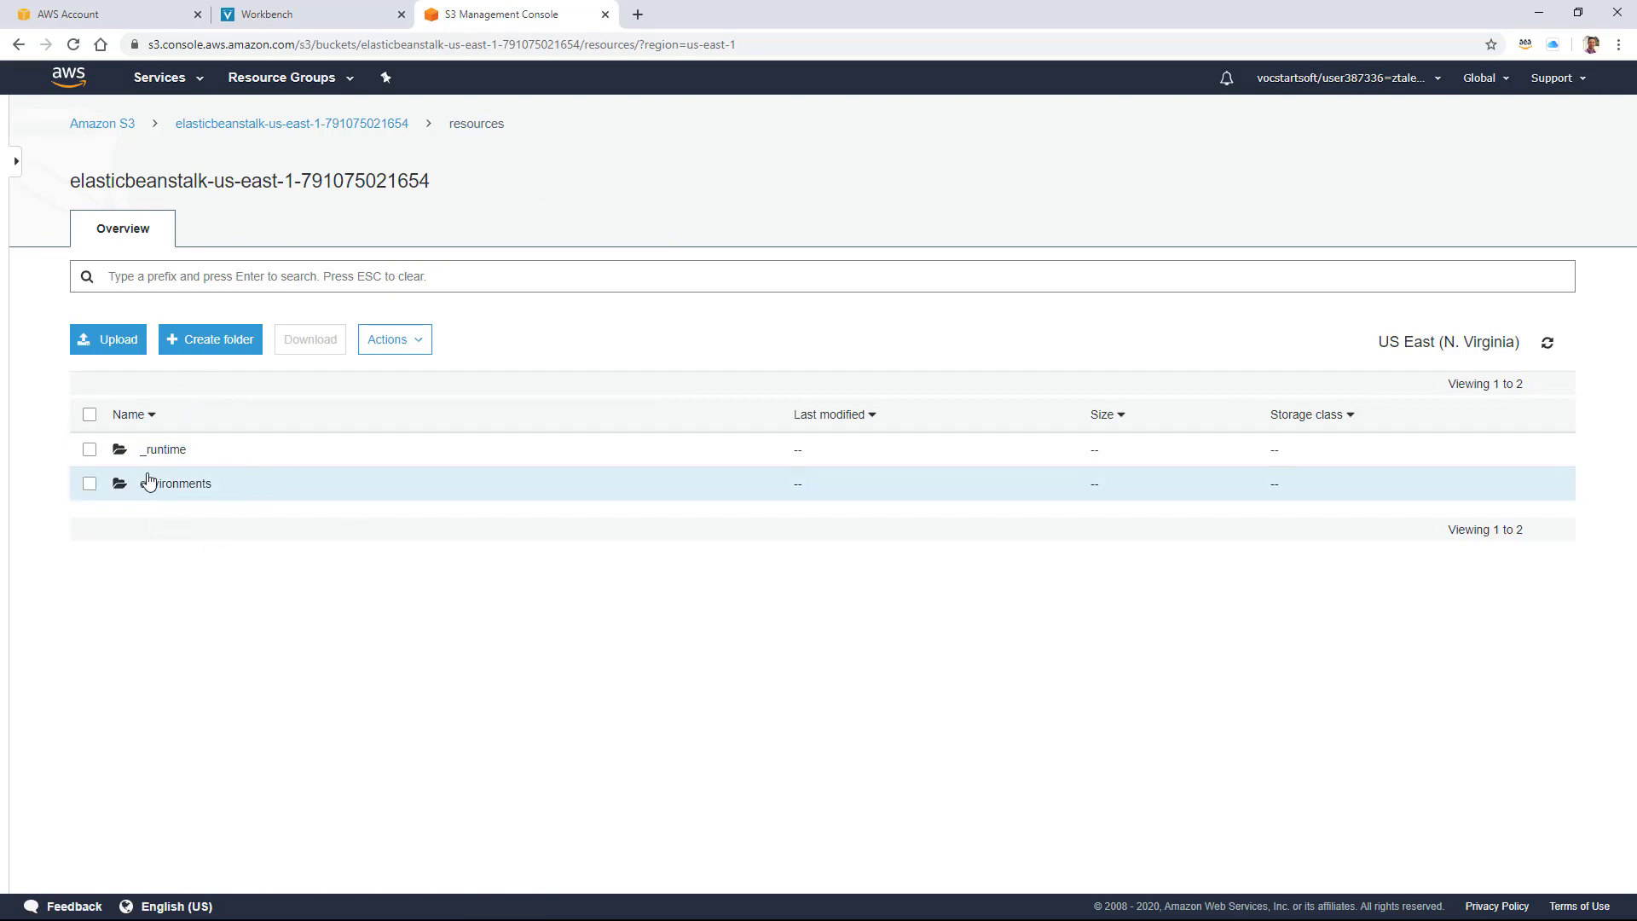
# Go to Elastic Beanstalk, view the deployed sample application through its environment URL and return to the environment list.
pyautogui.click(174, 77)
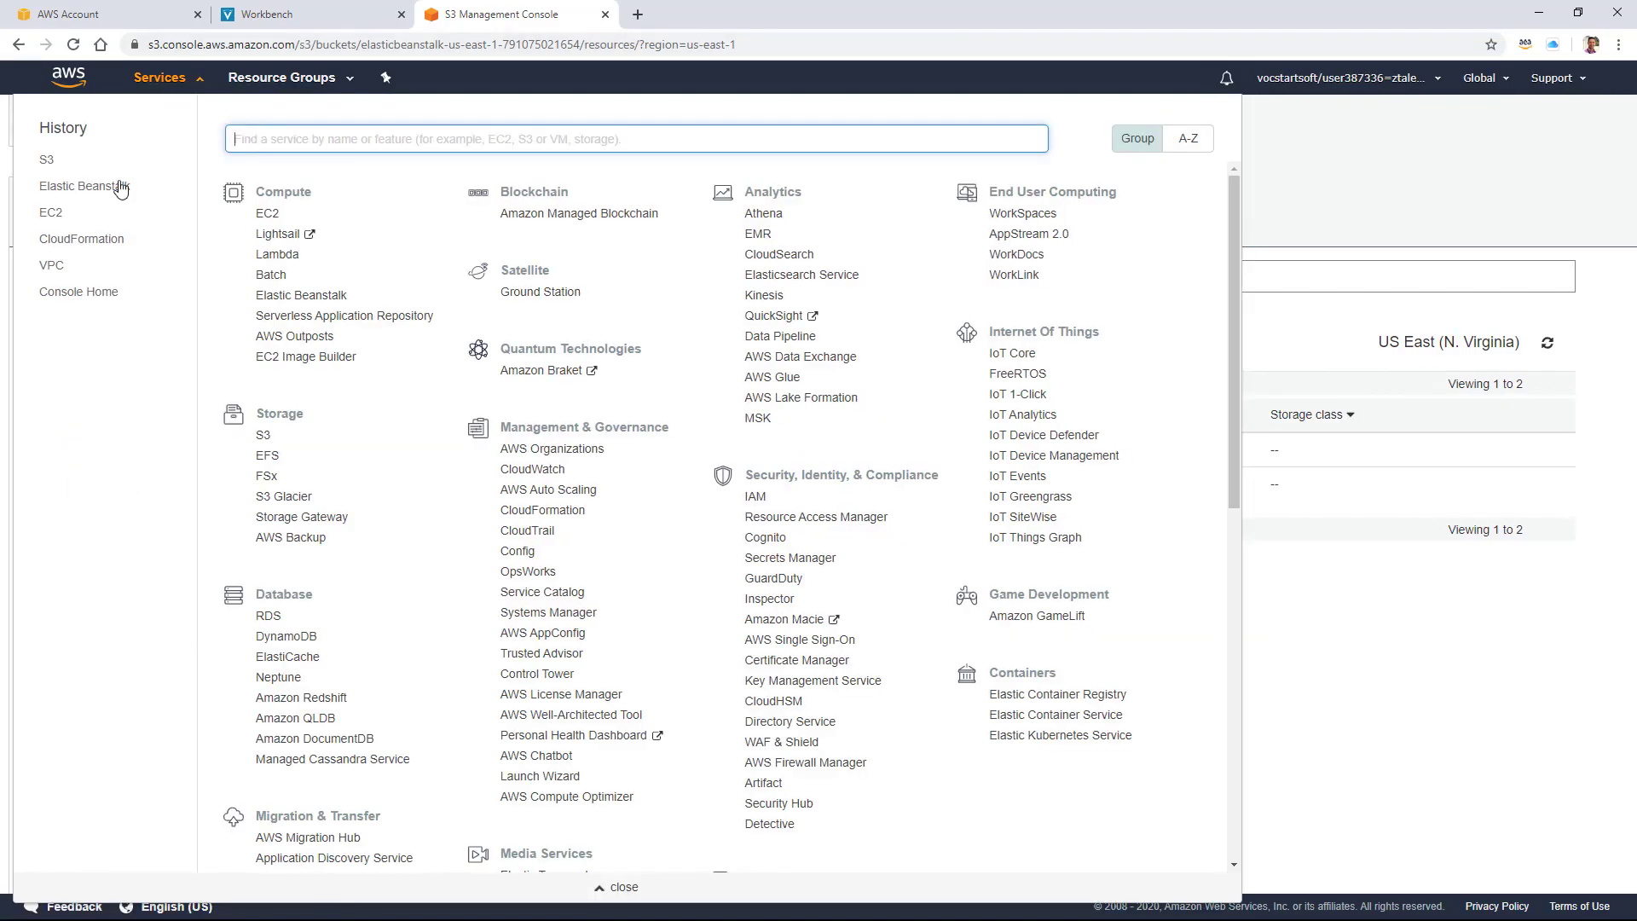
pyautogui.click(110, 188)
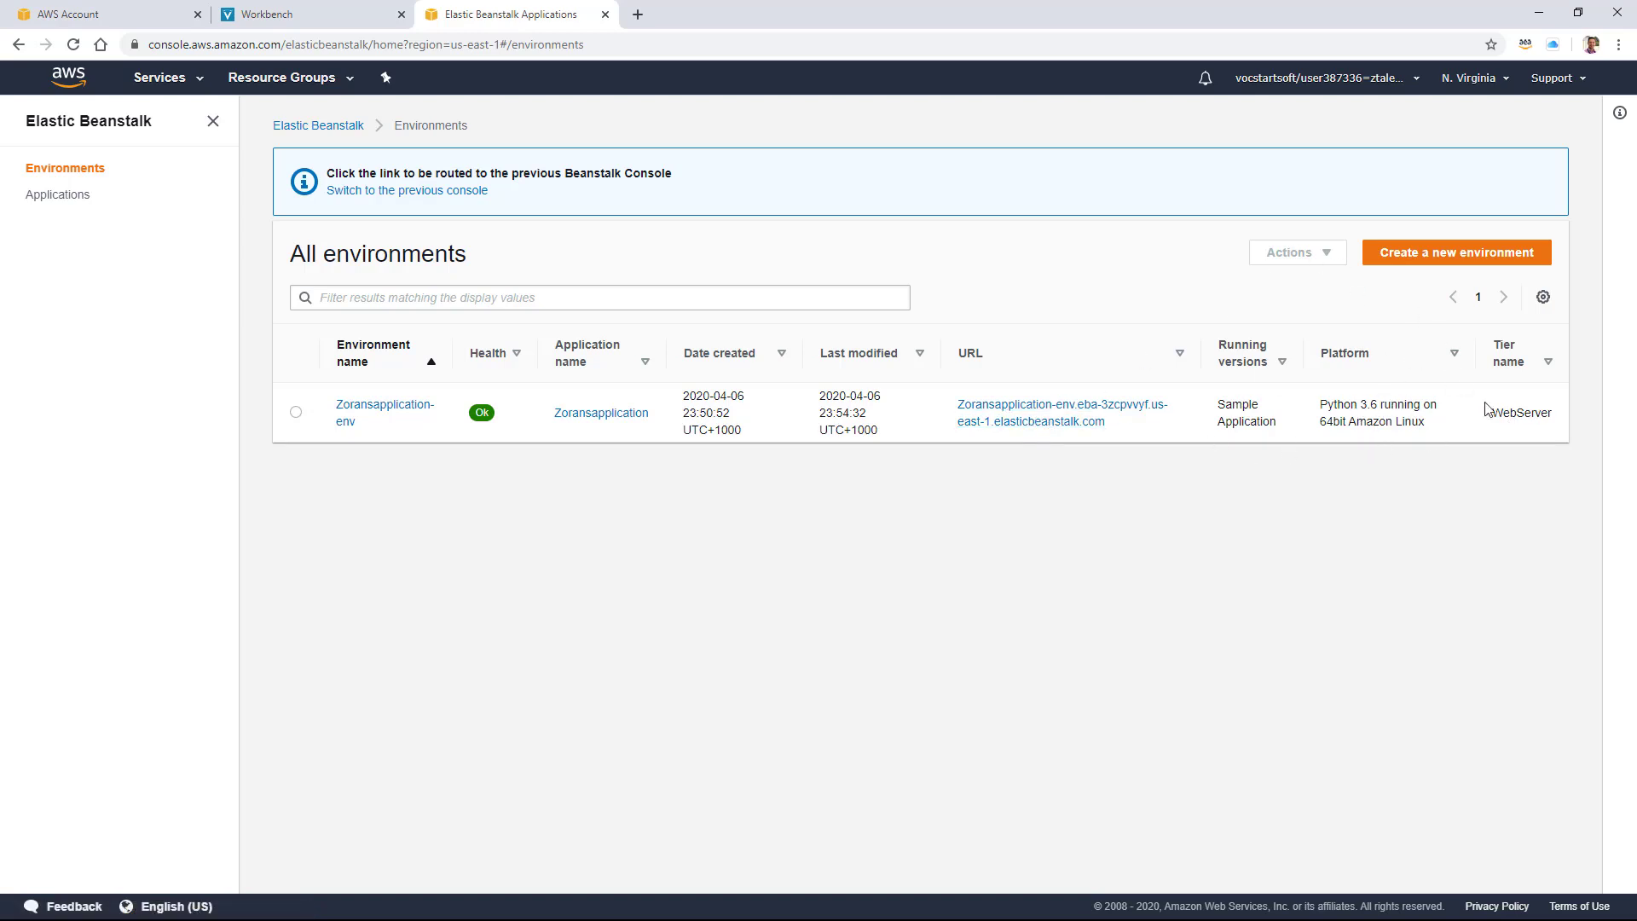
pyautogui.click(1021, 417)
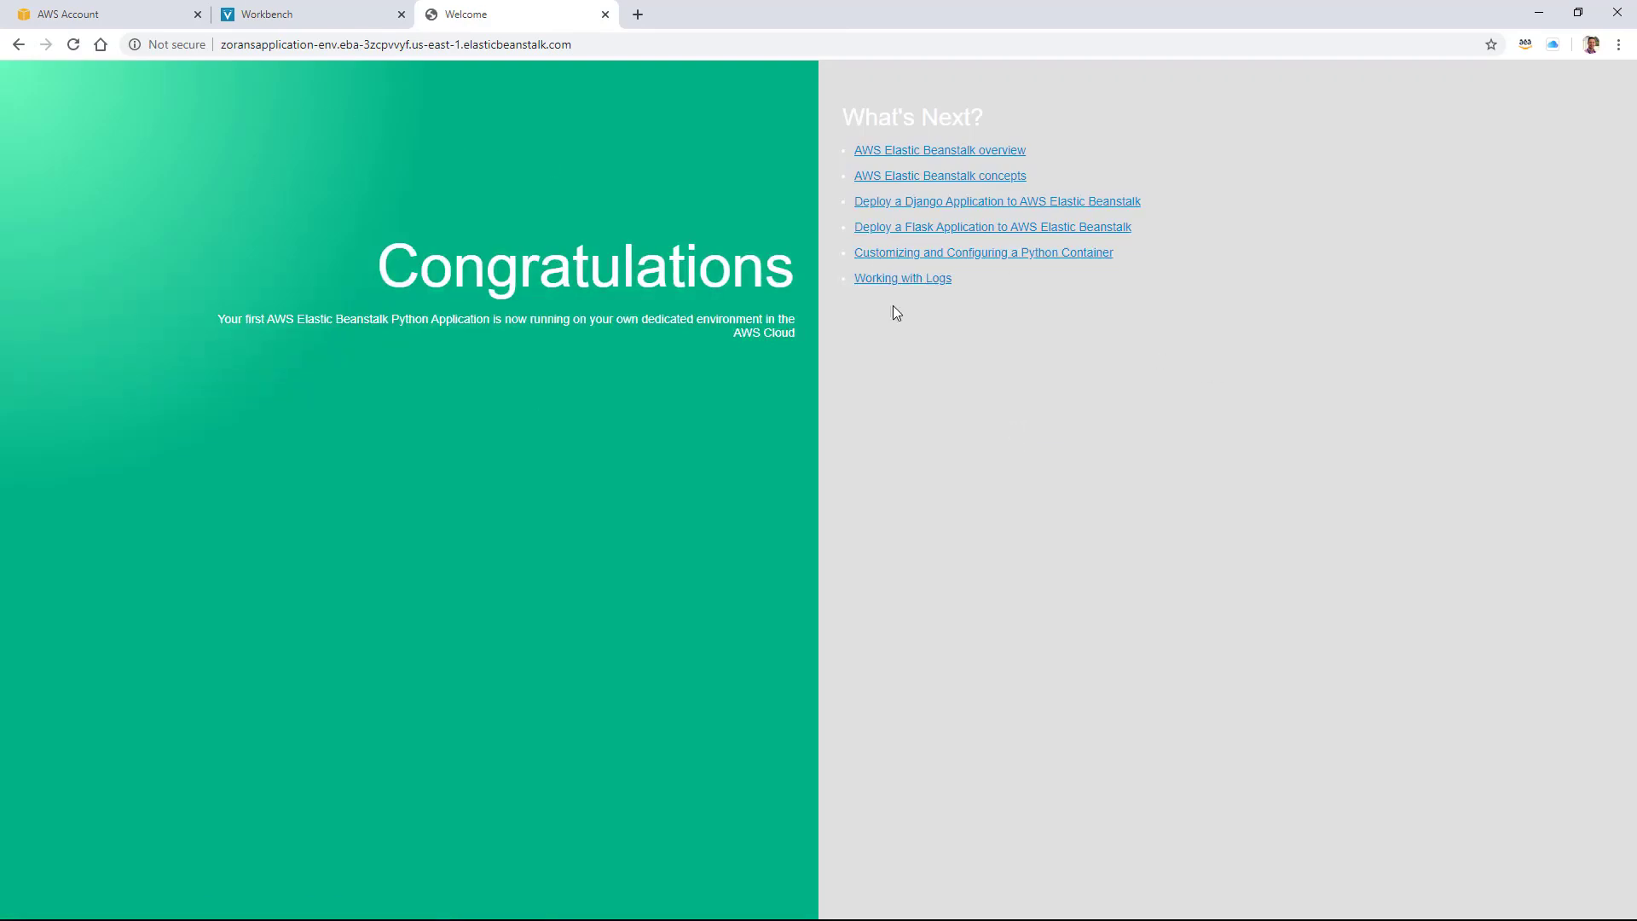
pyautogui.click(17, 48)
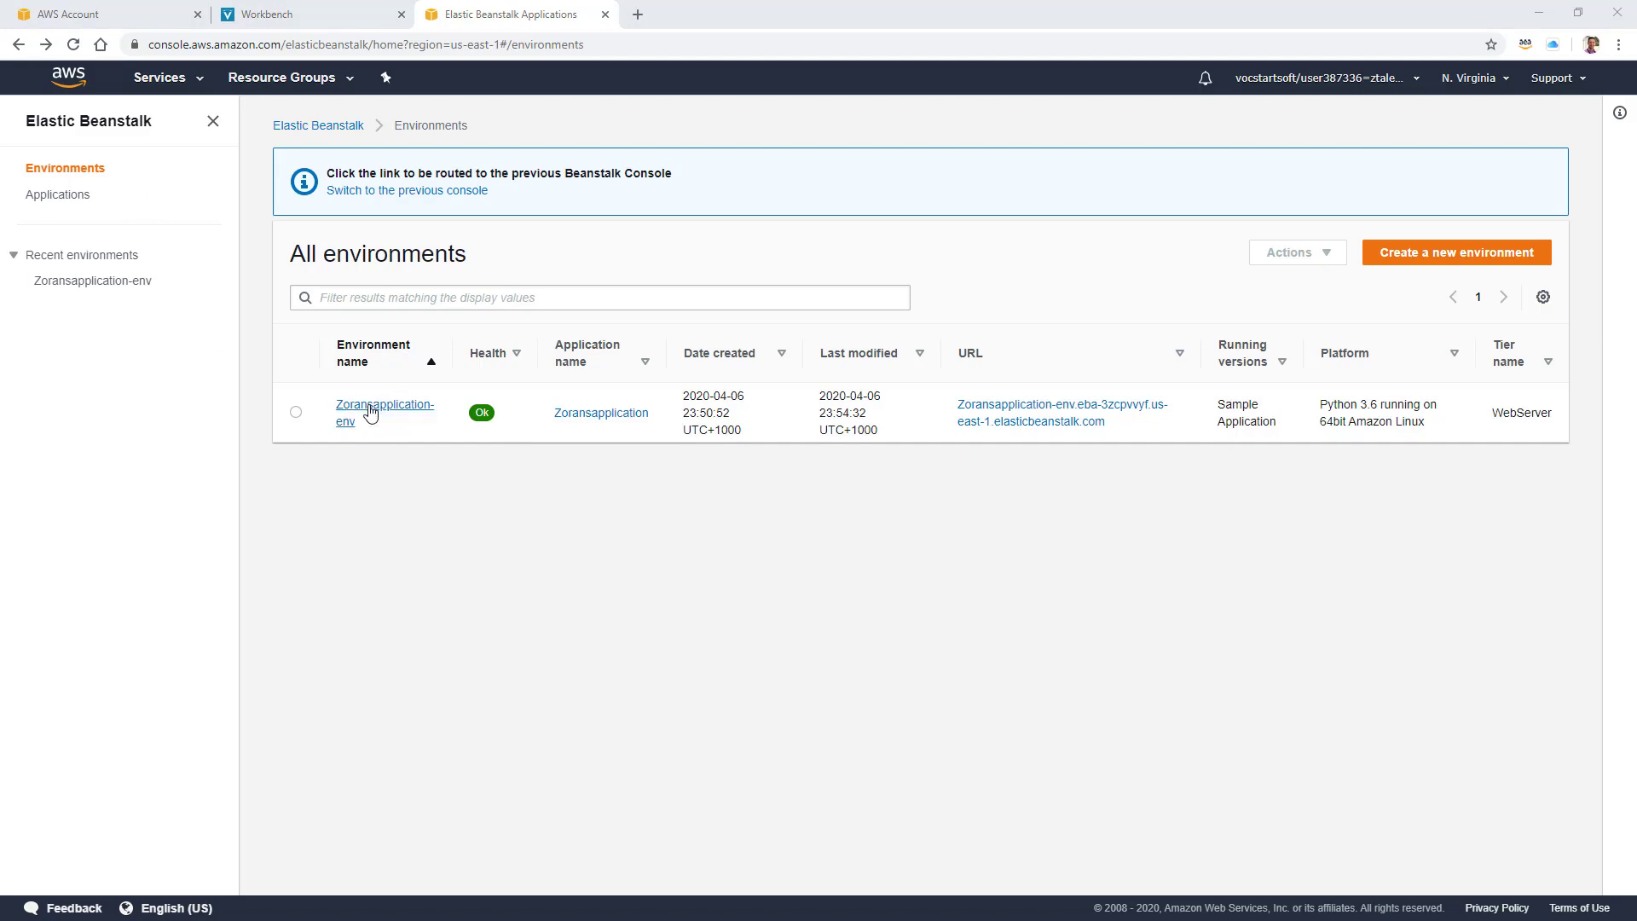
# Open the environment's dashboard, review its available actions and check the running site in a separate browser tab.
pyautogui.click(369, 413)
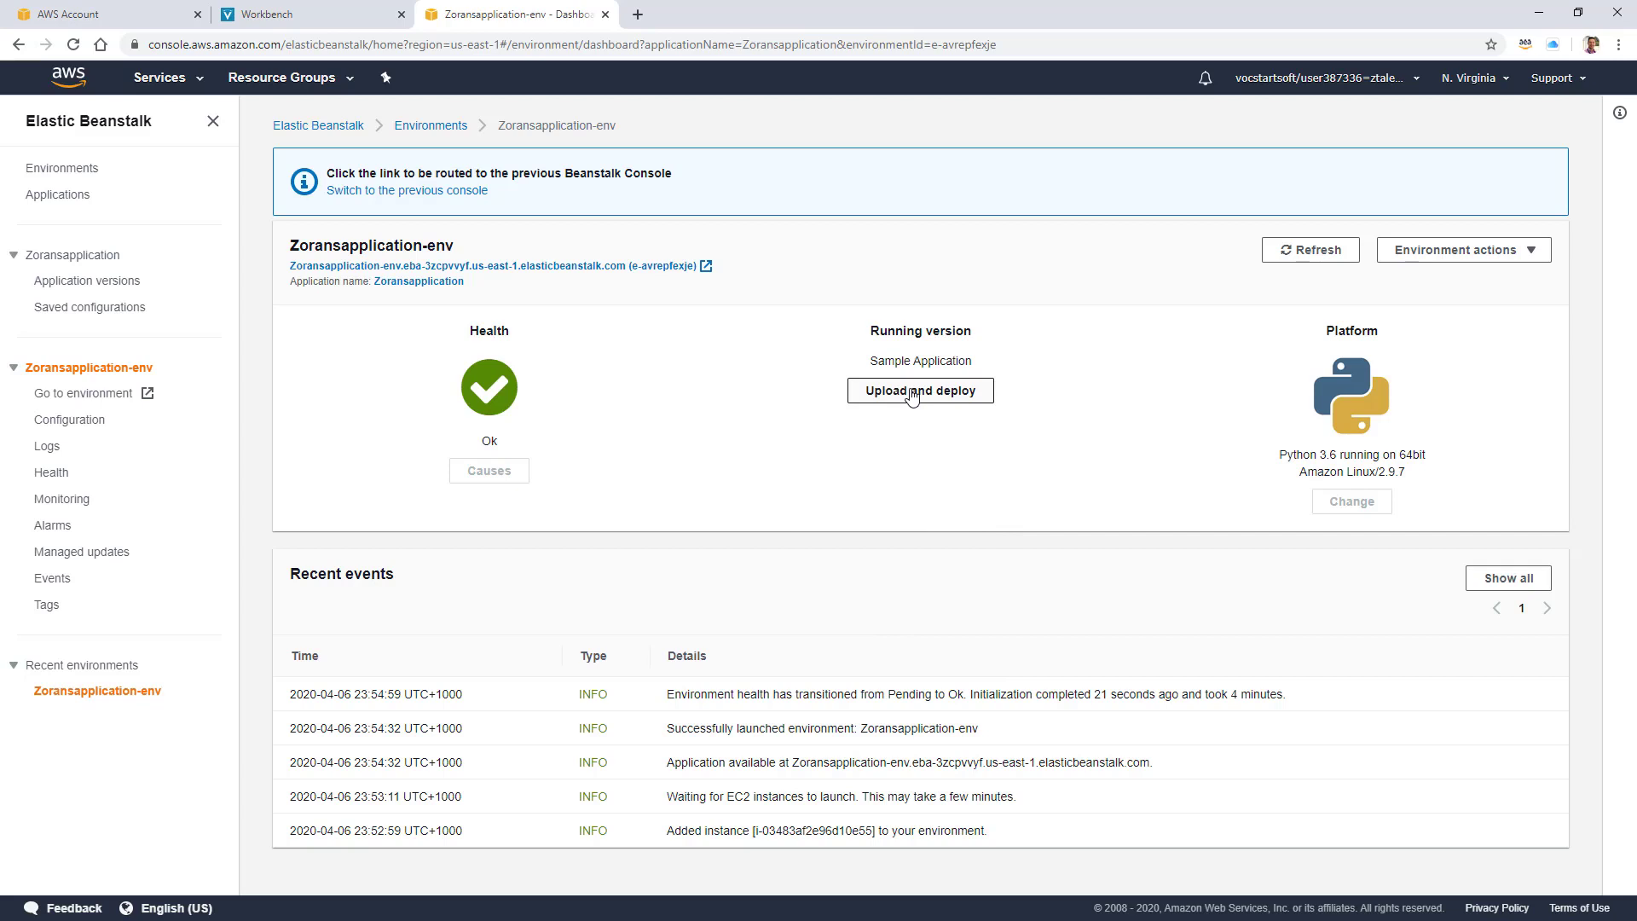
pyautogui.click(1429, 256)
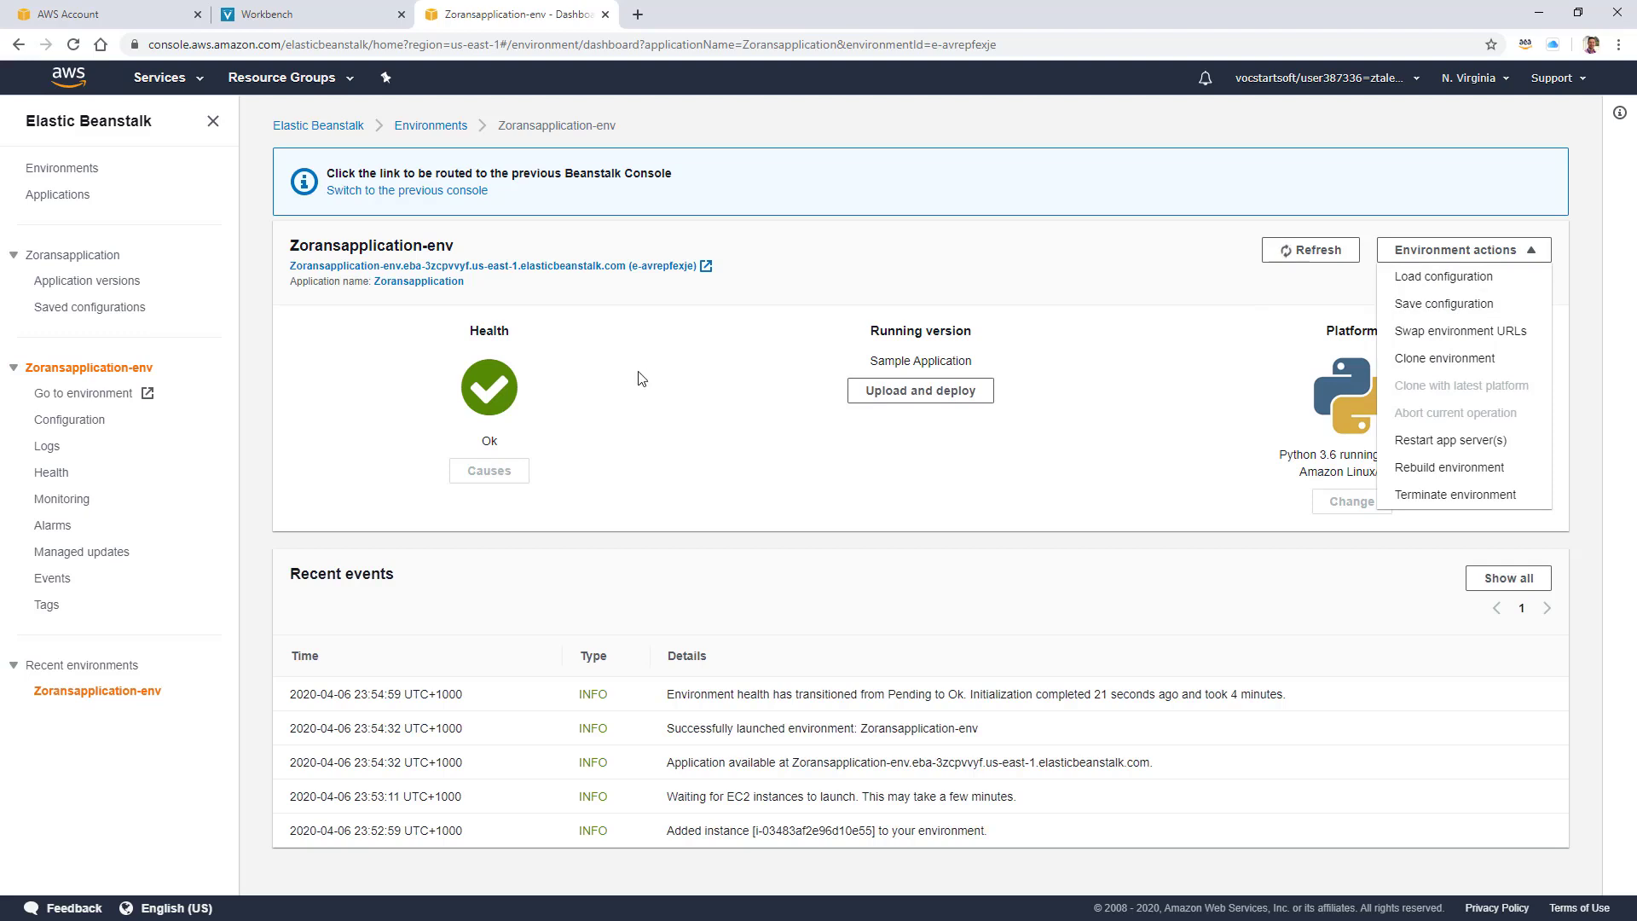
pyautogui.click(574, 267)
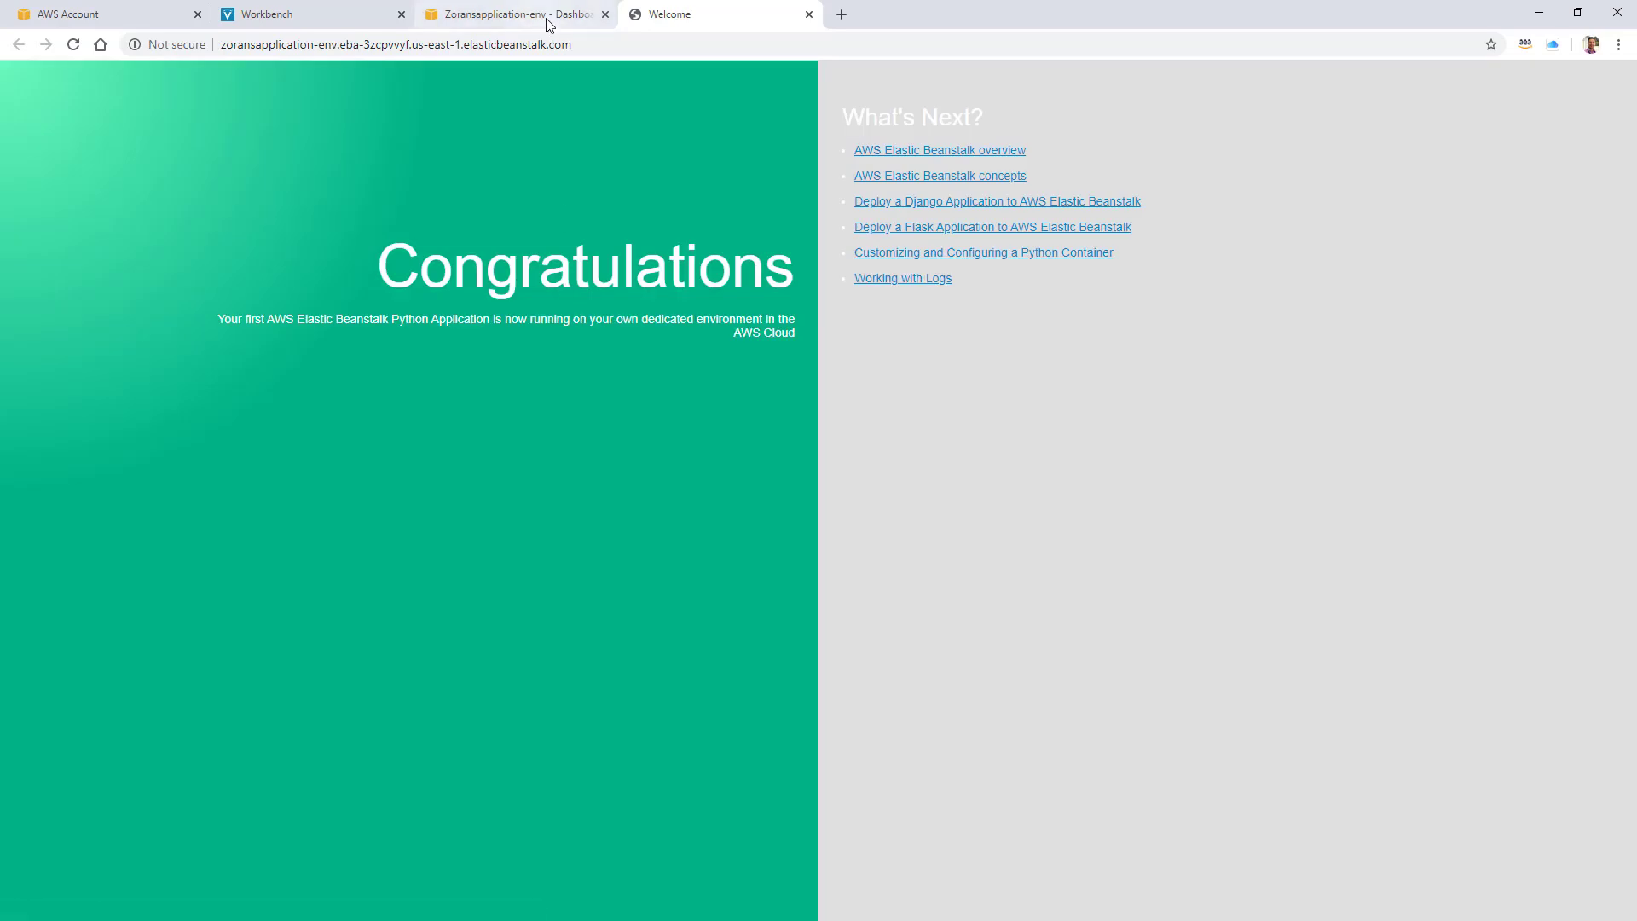
pyautogui.click(546, 18)
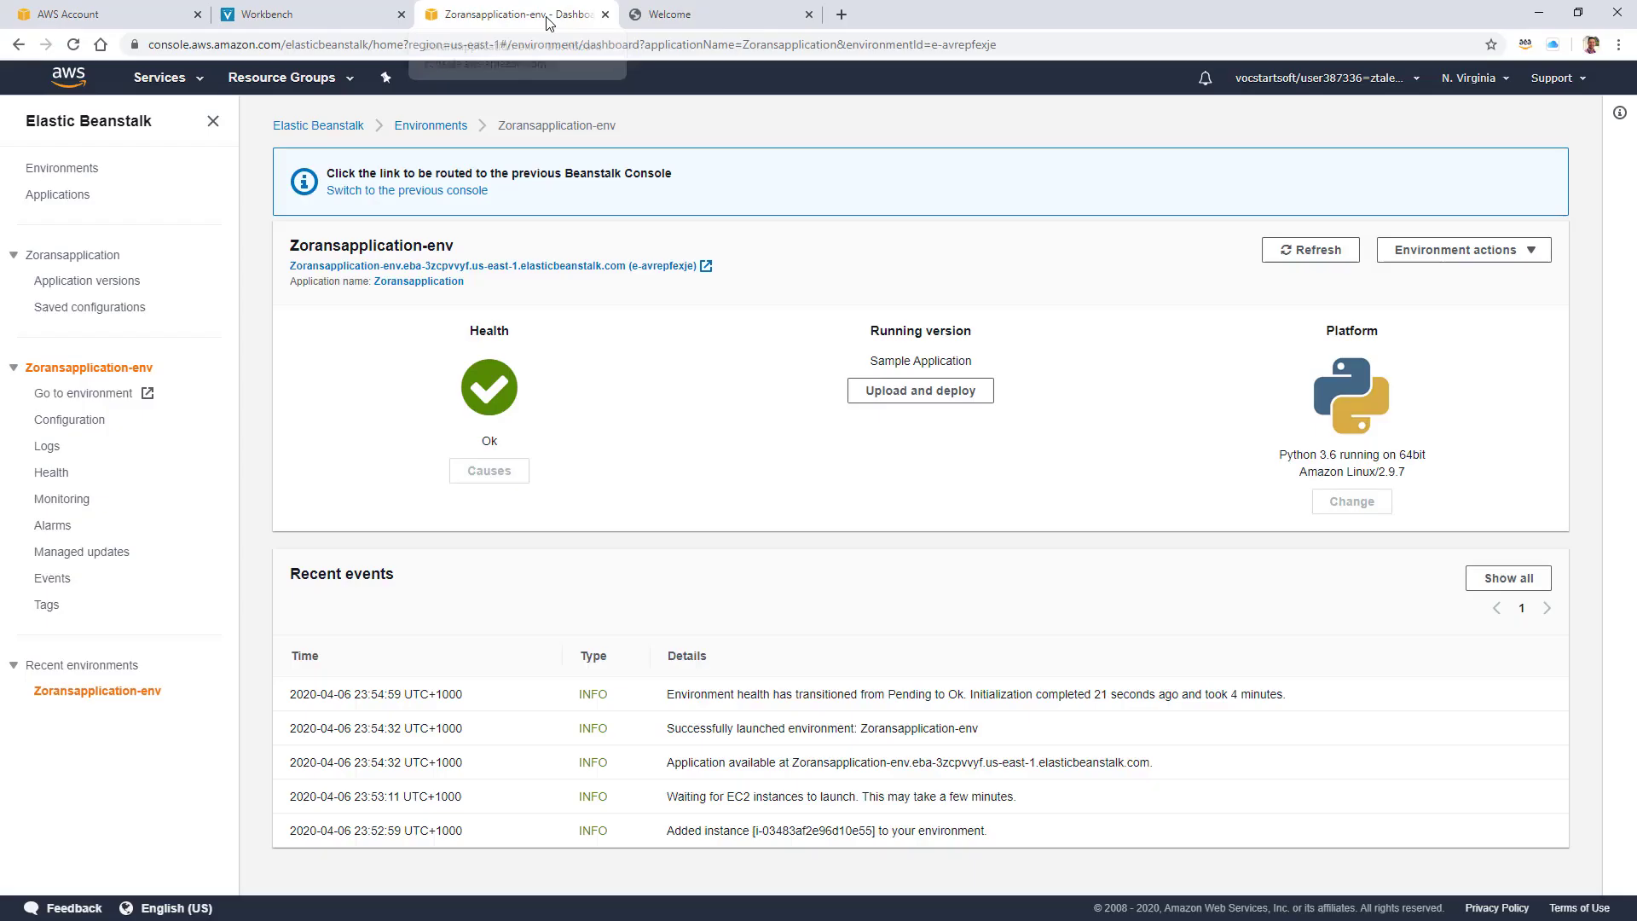
# Save the environment's configuration as "Version 1" with the description "This is my v1 of my python app".
pyautogui.click(1492, 254)
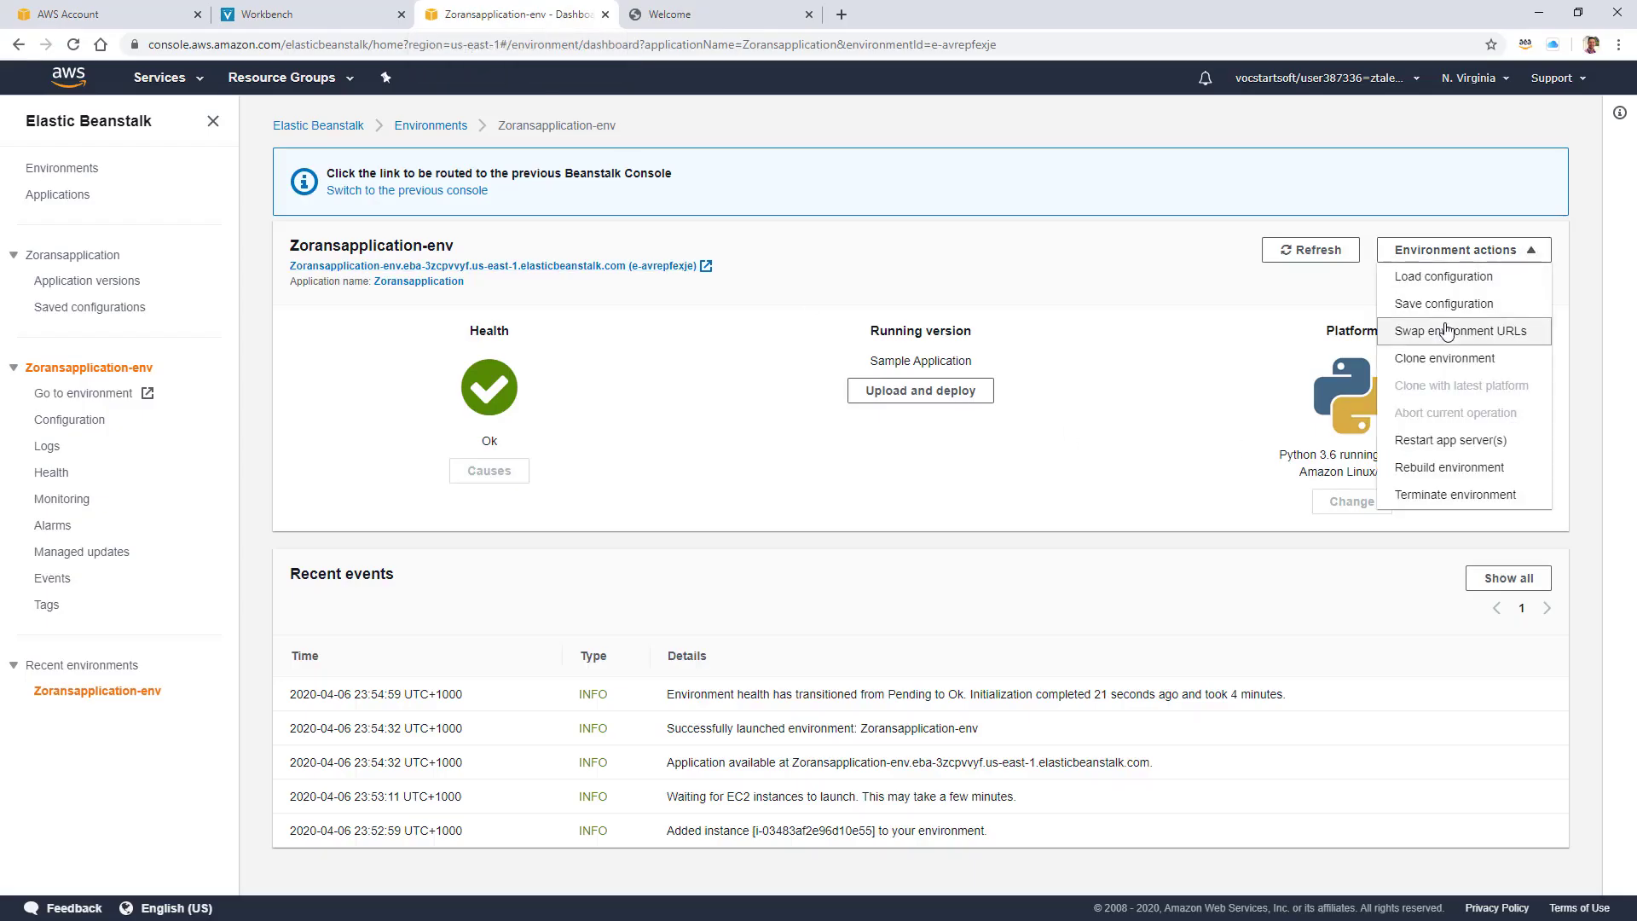
pyautogui.click(1424, 305)
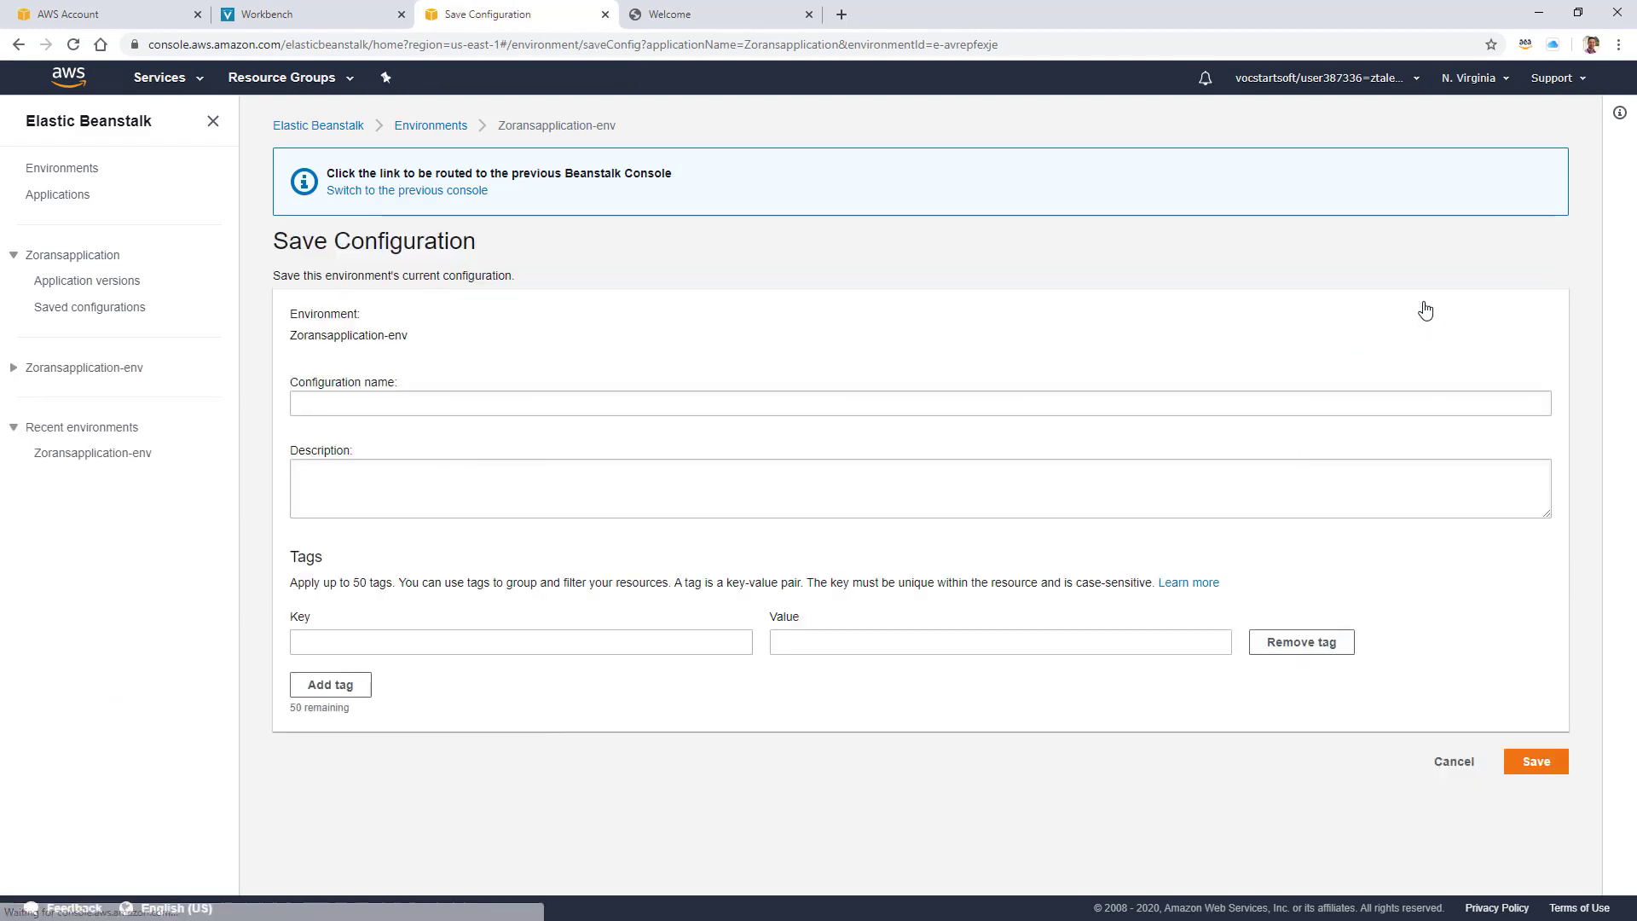
pyautogui.click(449, 402)
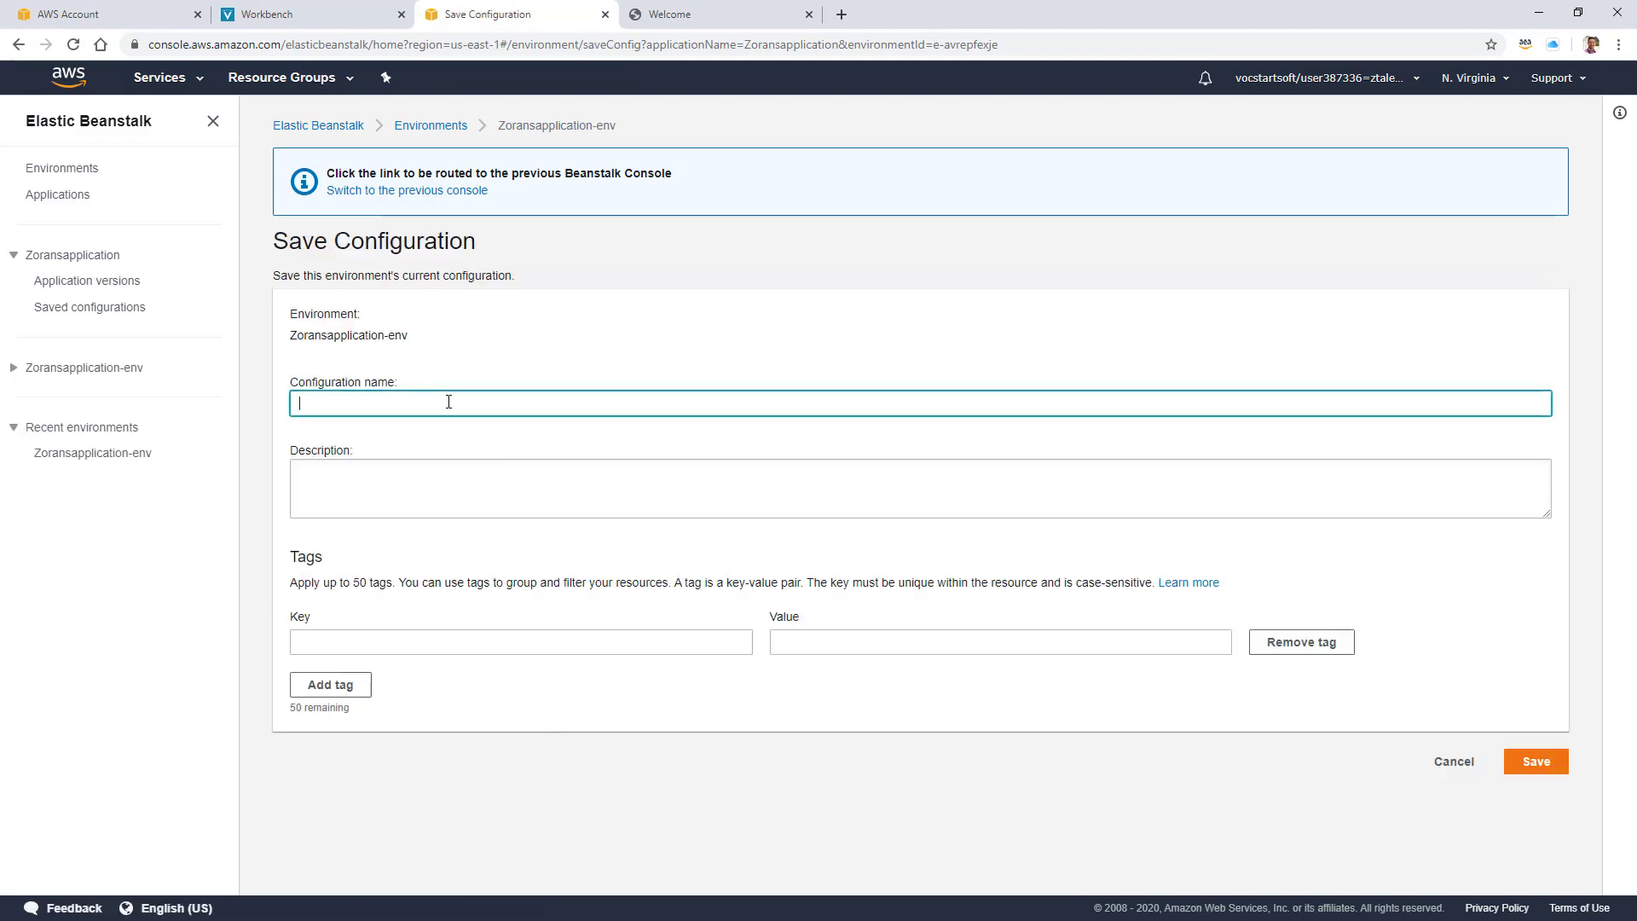
pyautogui.write('Version 1')
pyautogui.click(415, 487)
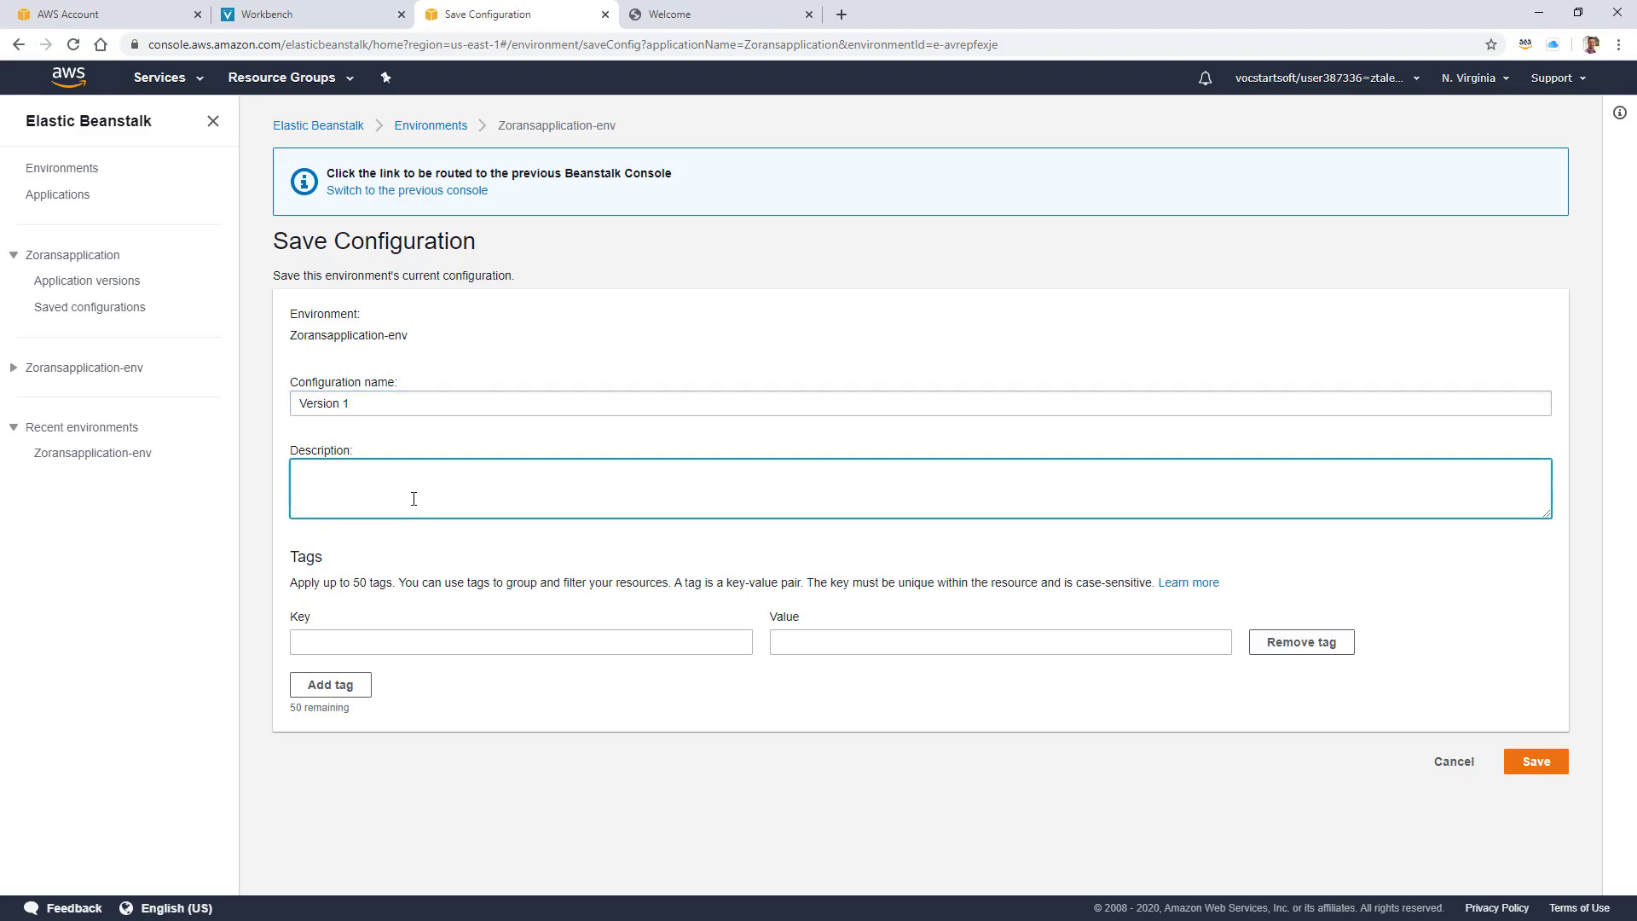
pyautogui.write('This is my v1 of my python app')
pyautogui.click(1531, 764)
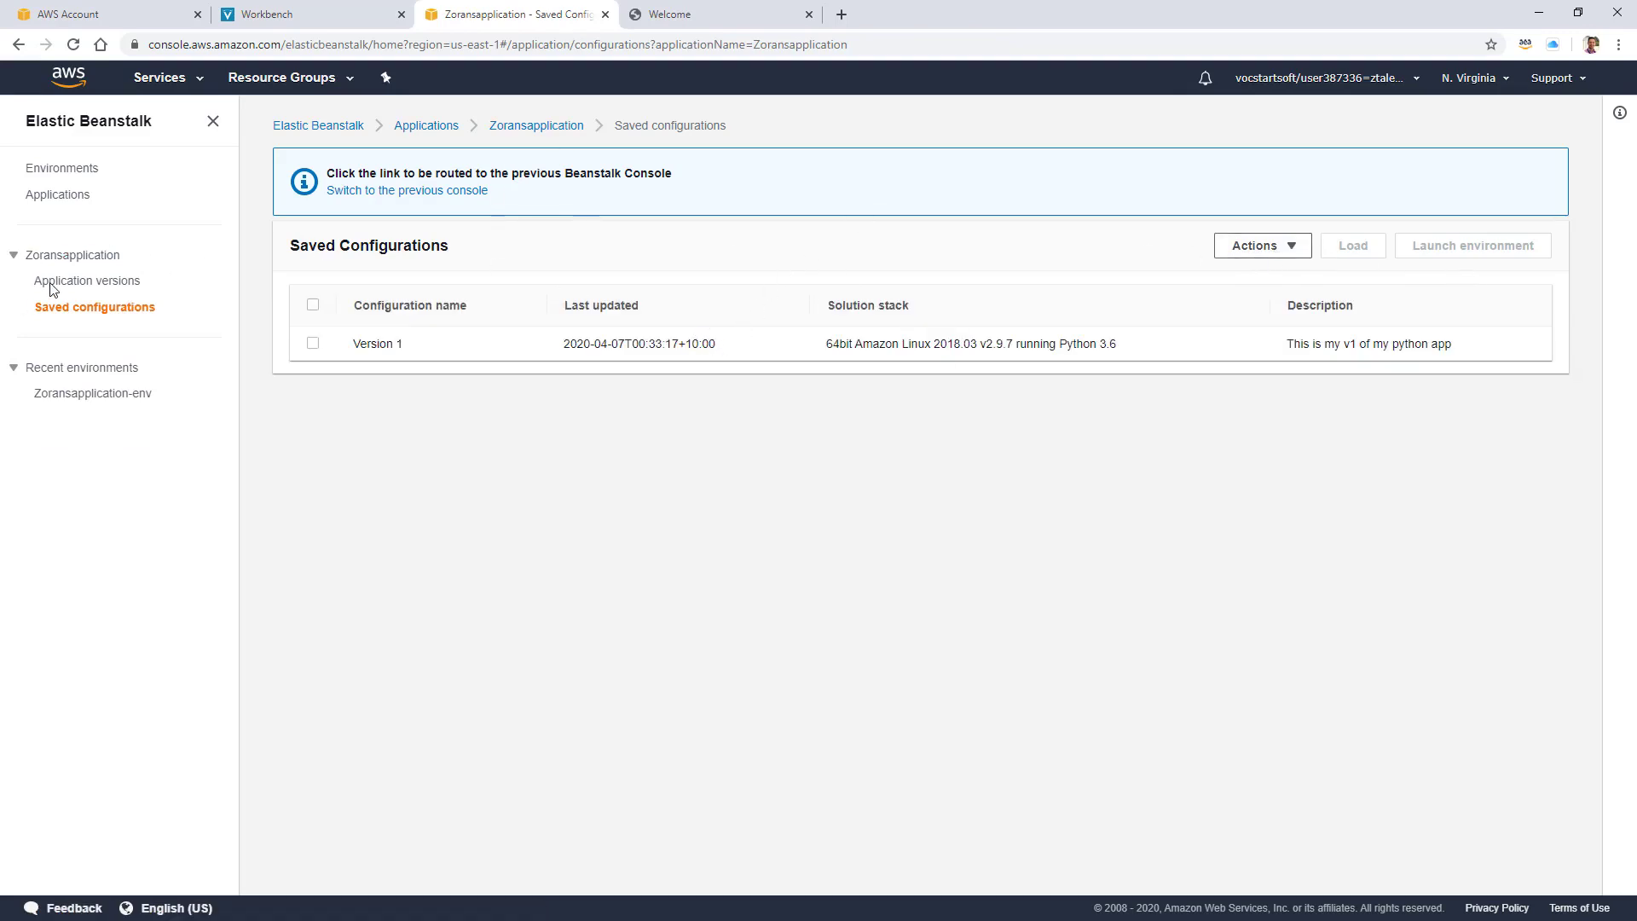
# View the application versions and the application's environment list, and reopen the environment's dashboard.
pyautogui.click(92, 281)
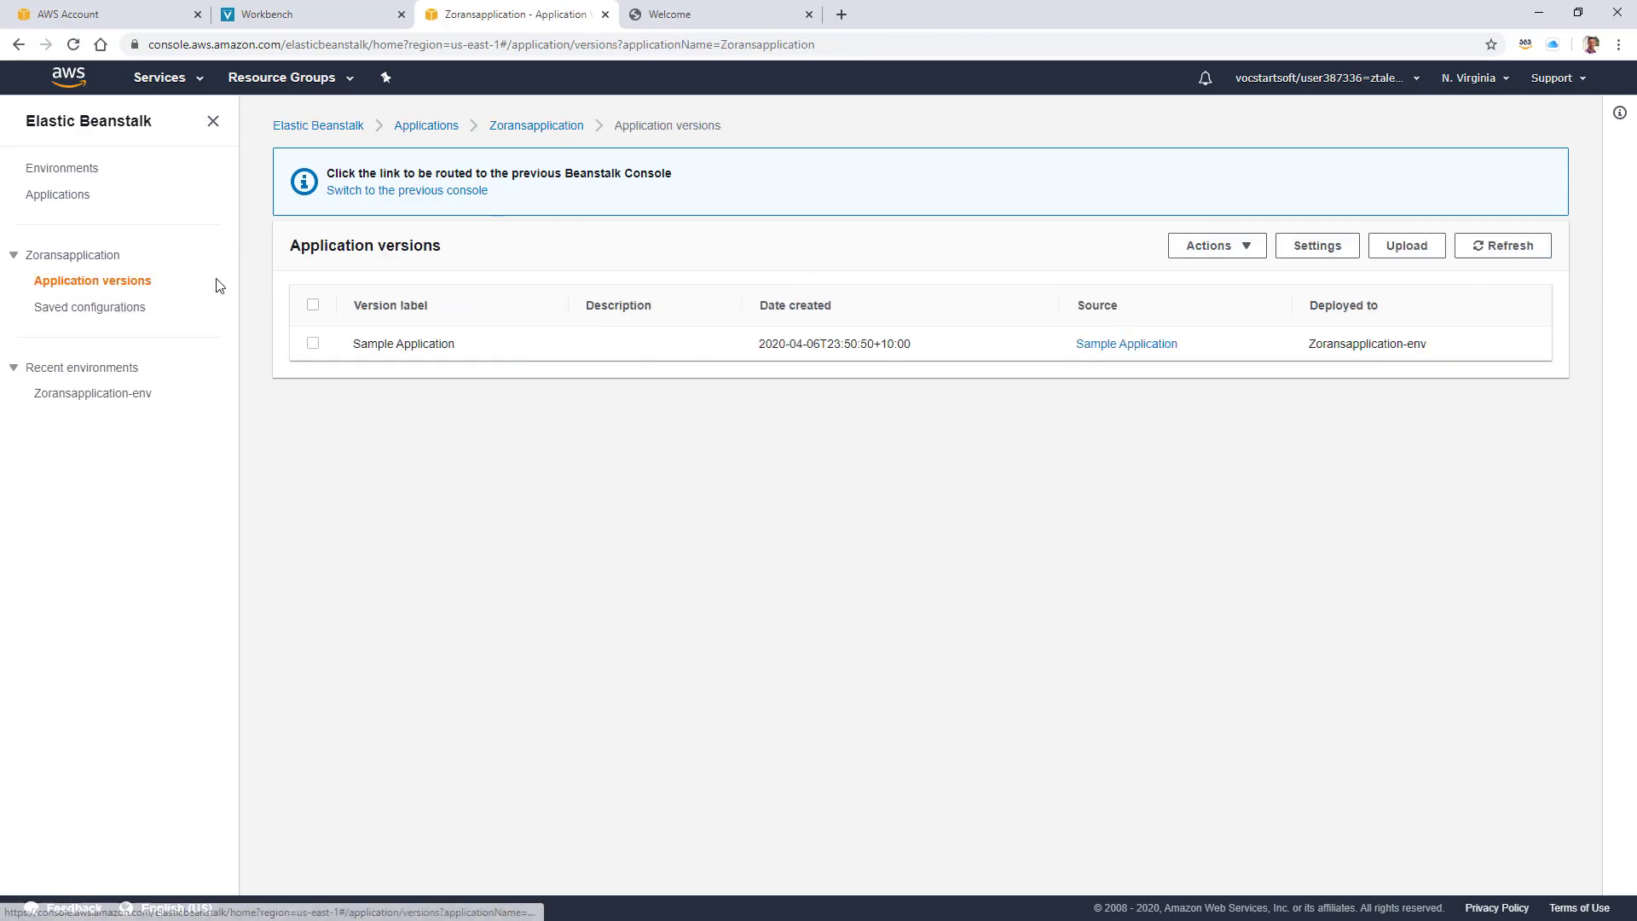
pyautogui.click(75, 255)
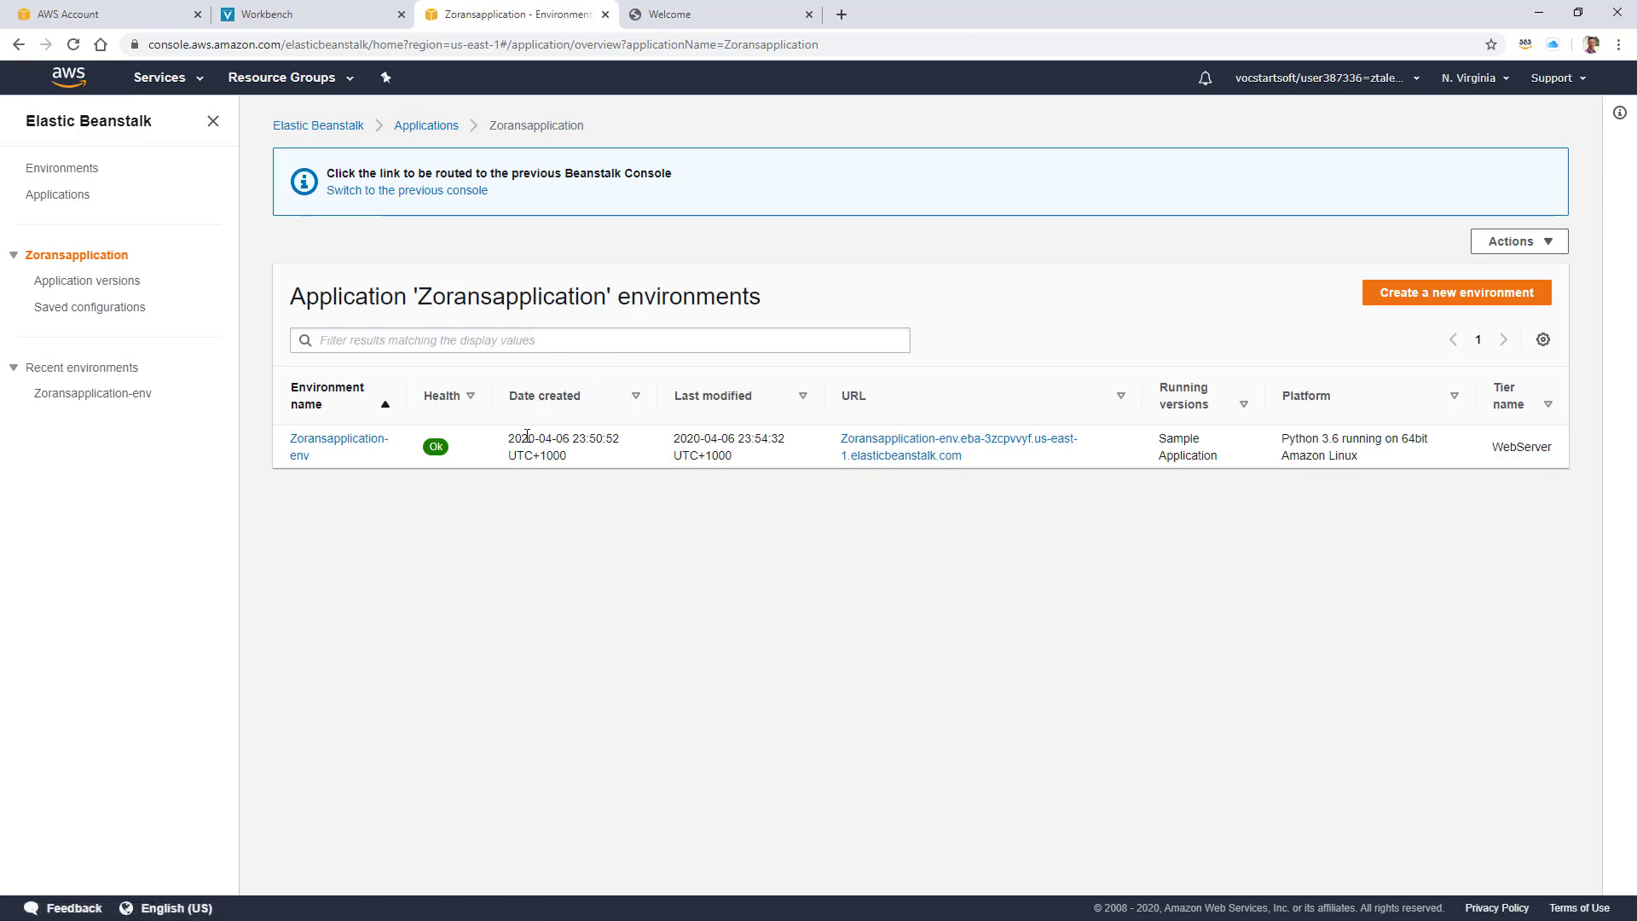
pyautogui.click(329, 440)
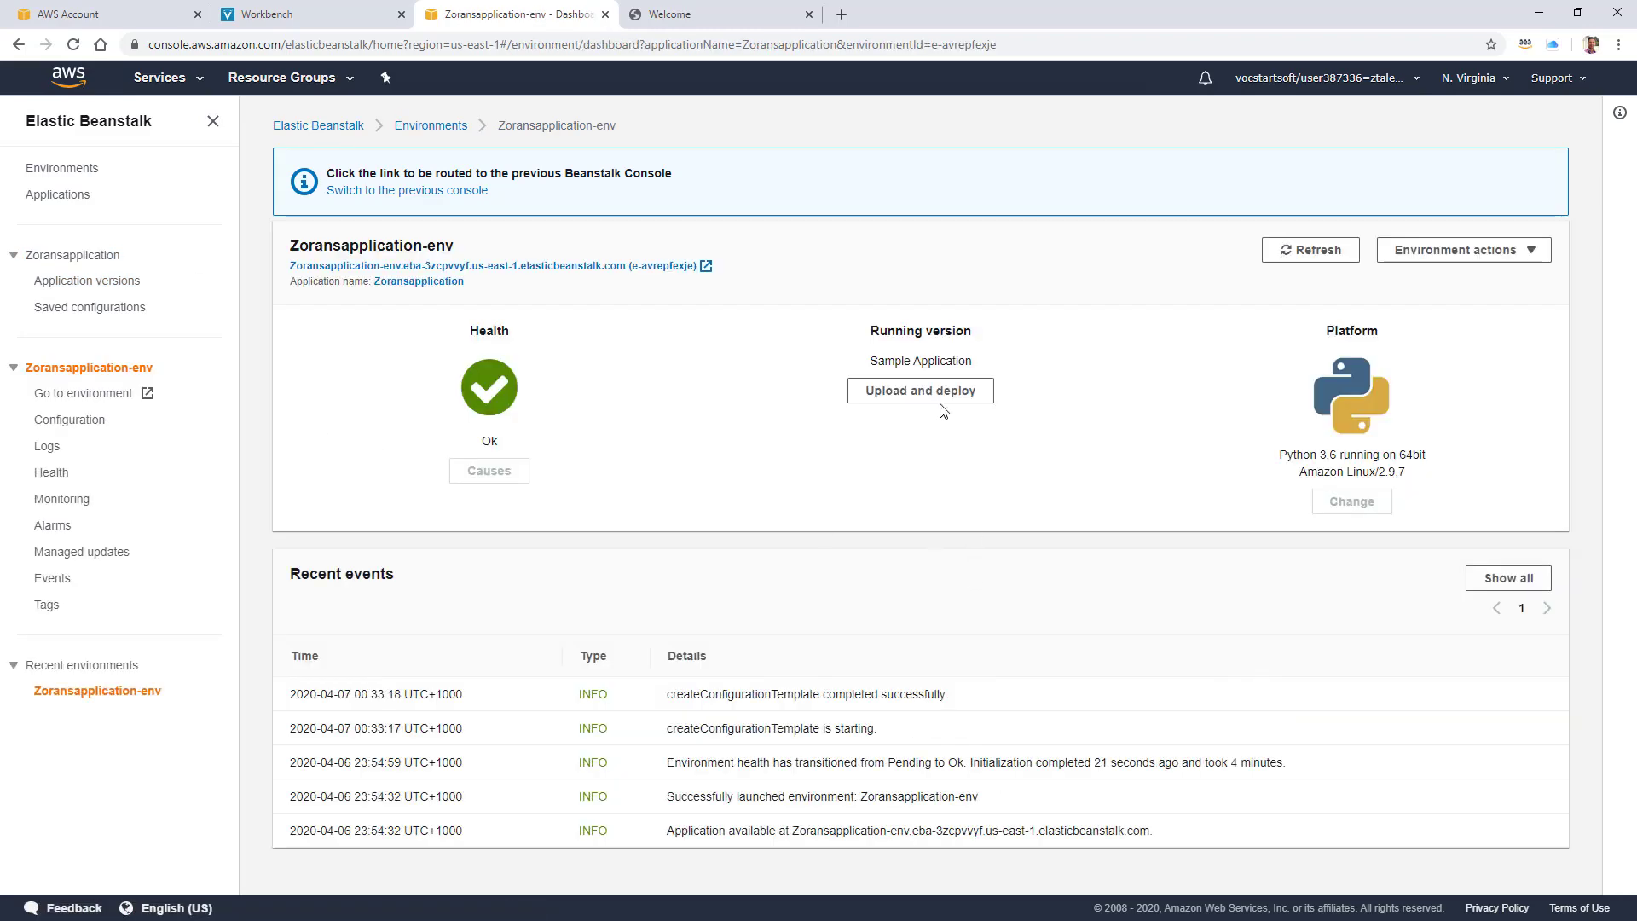
# Go from the Upload and deploy dialog to the Application Versions page, and view the saved configurations.
pyautogui.click(940, 402)
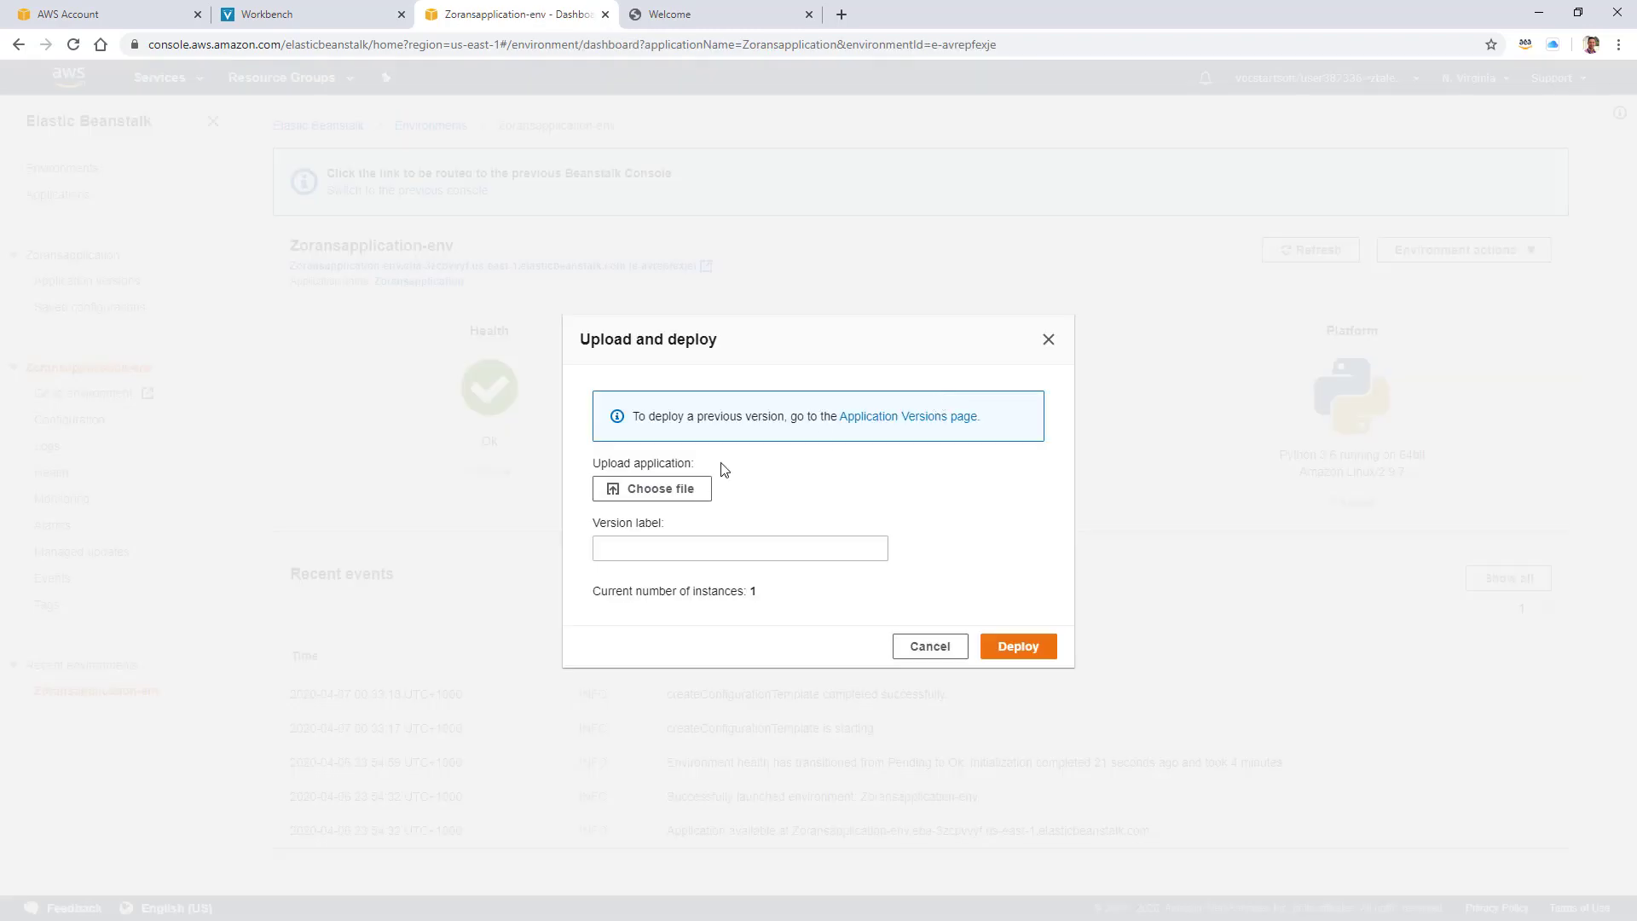
pyautogui.click(894, 417)
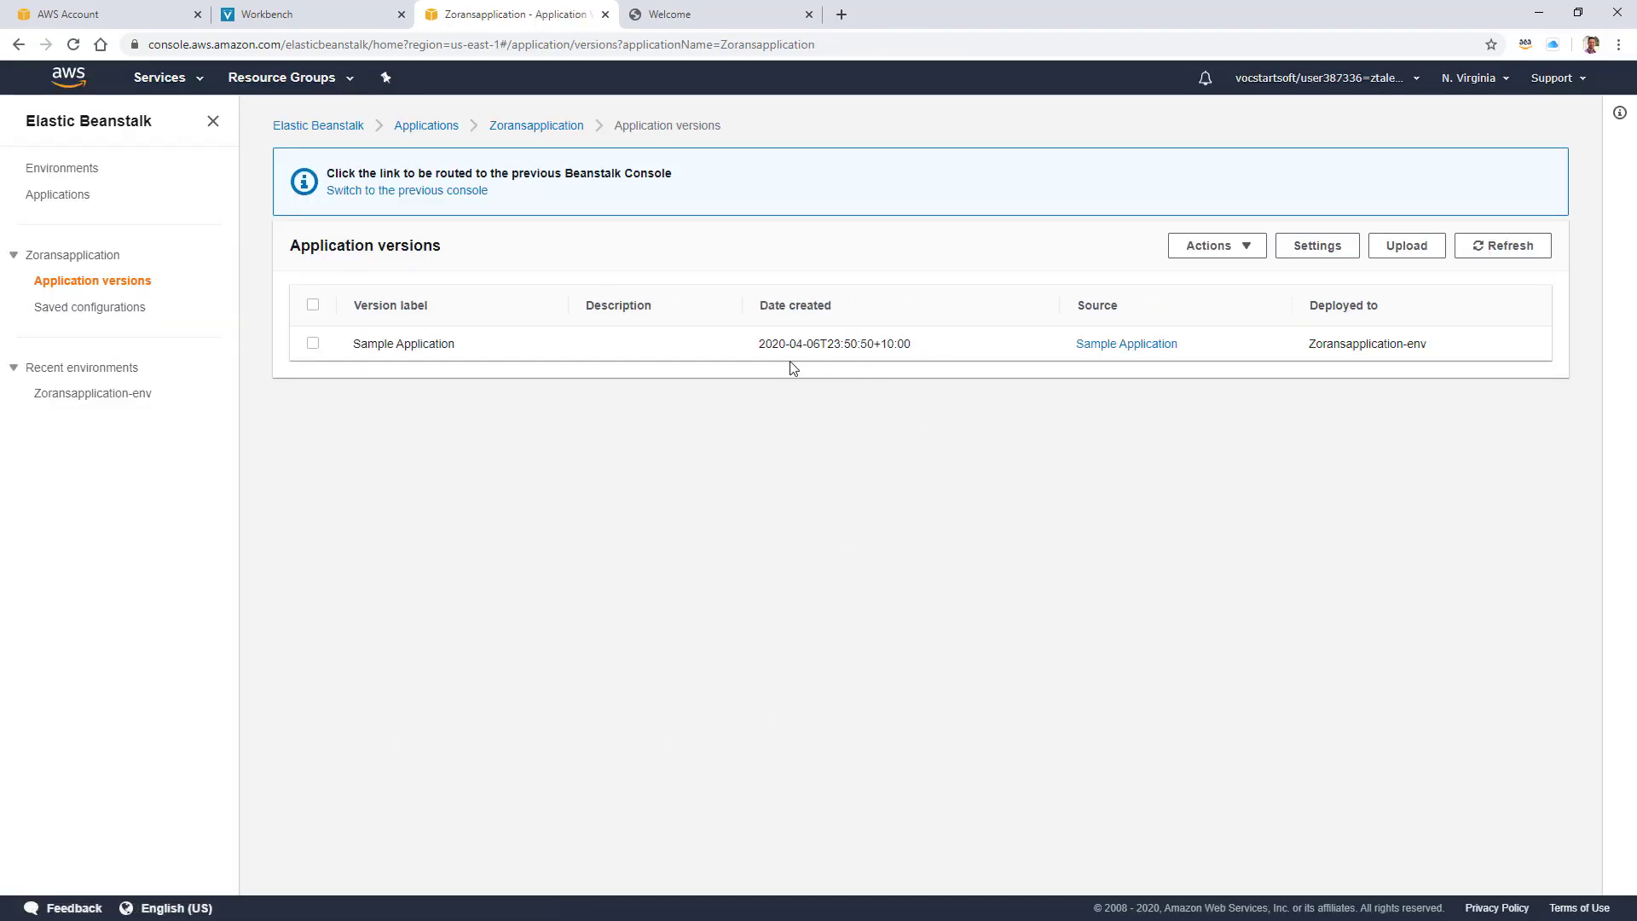
pyautogui.click(1211, 250)
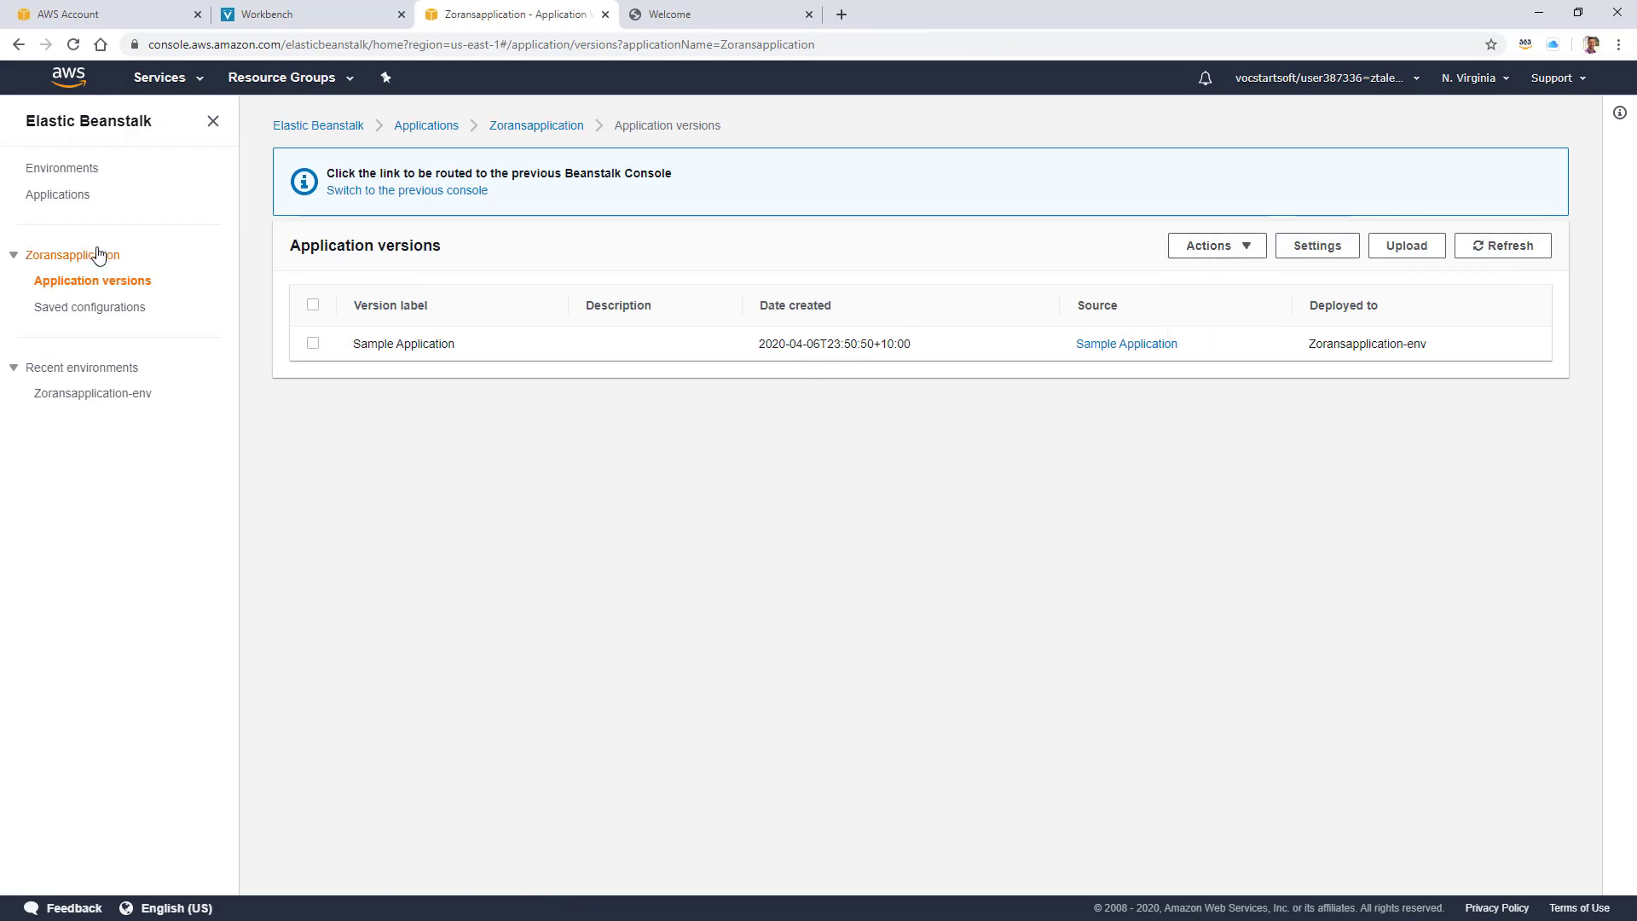
pyautogui.click(91, 307)
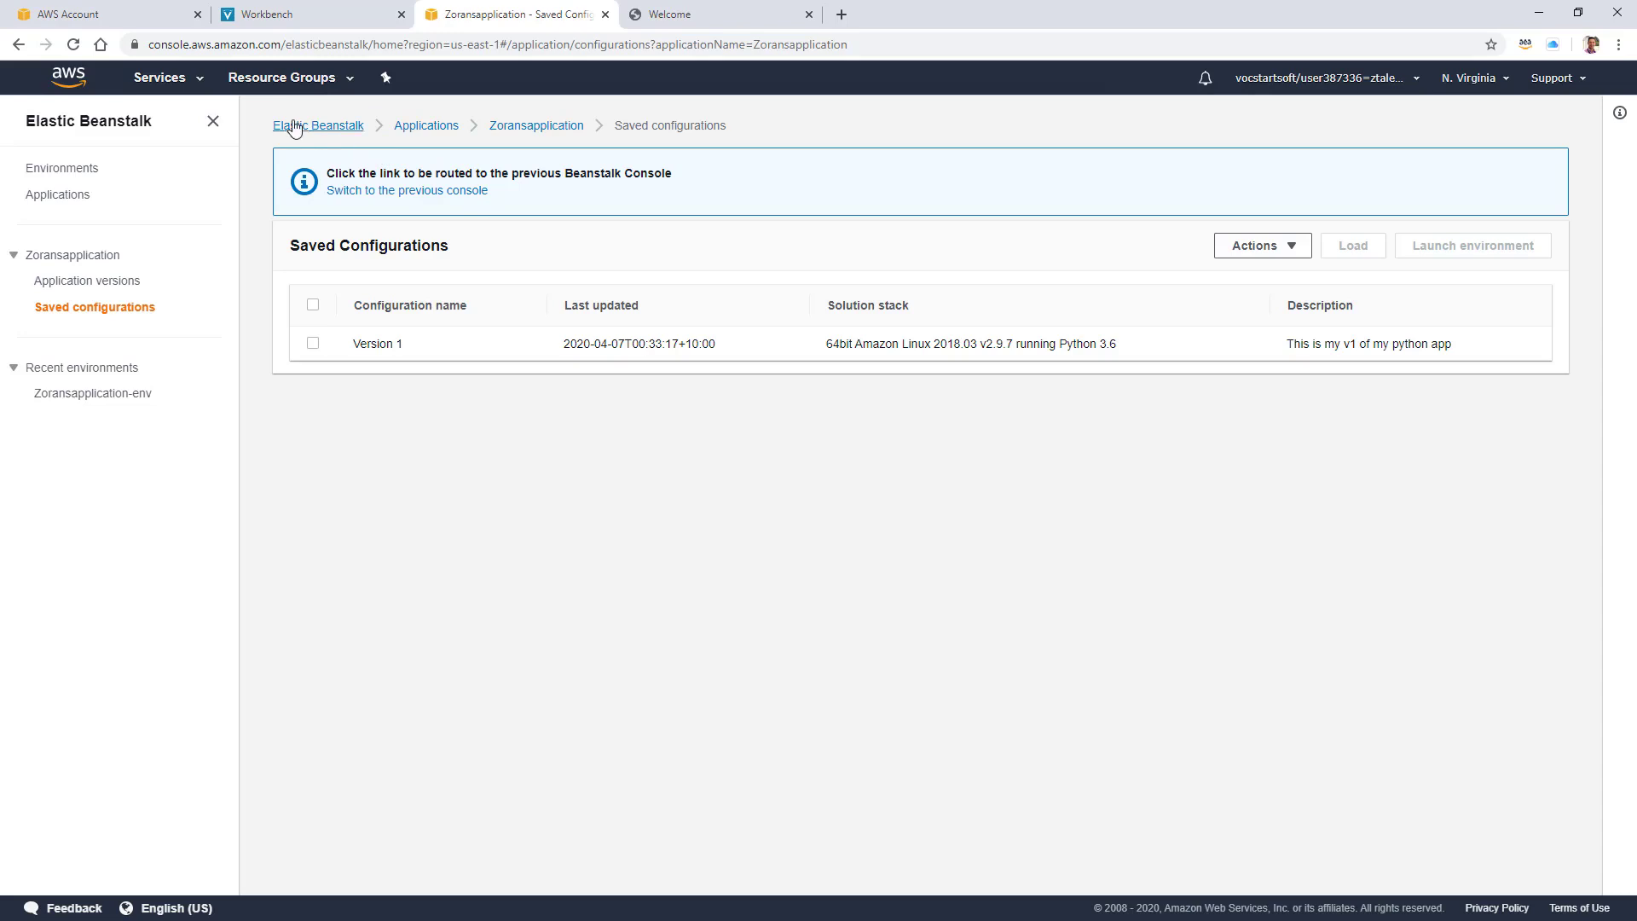
# Open the list of all applications, select the existing application and request its deletion.
pyautogui.click(61, 196)
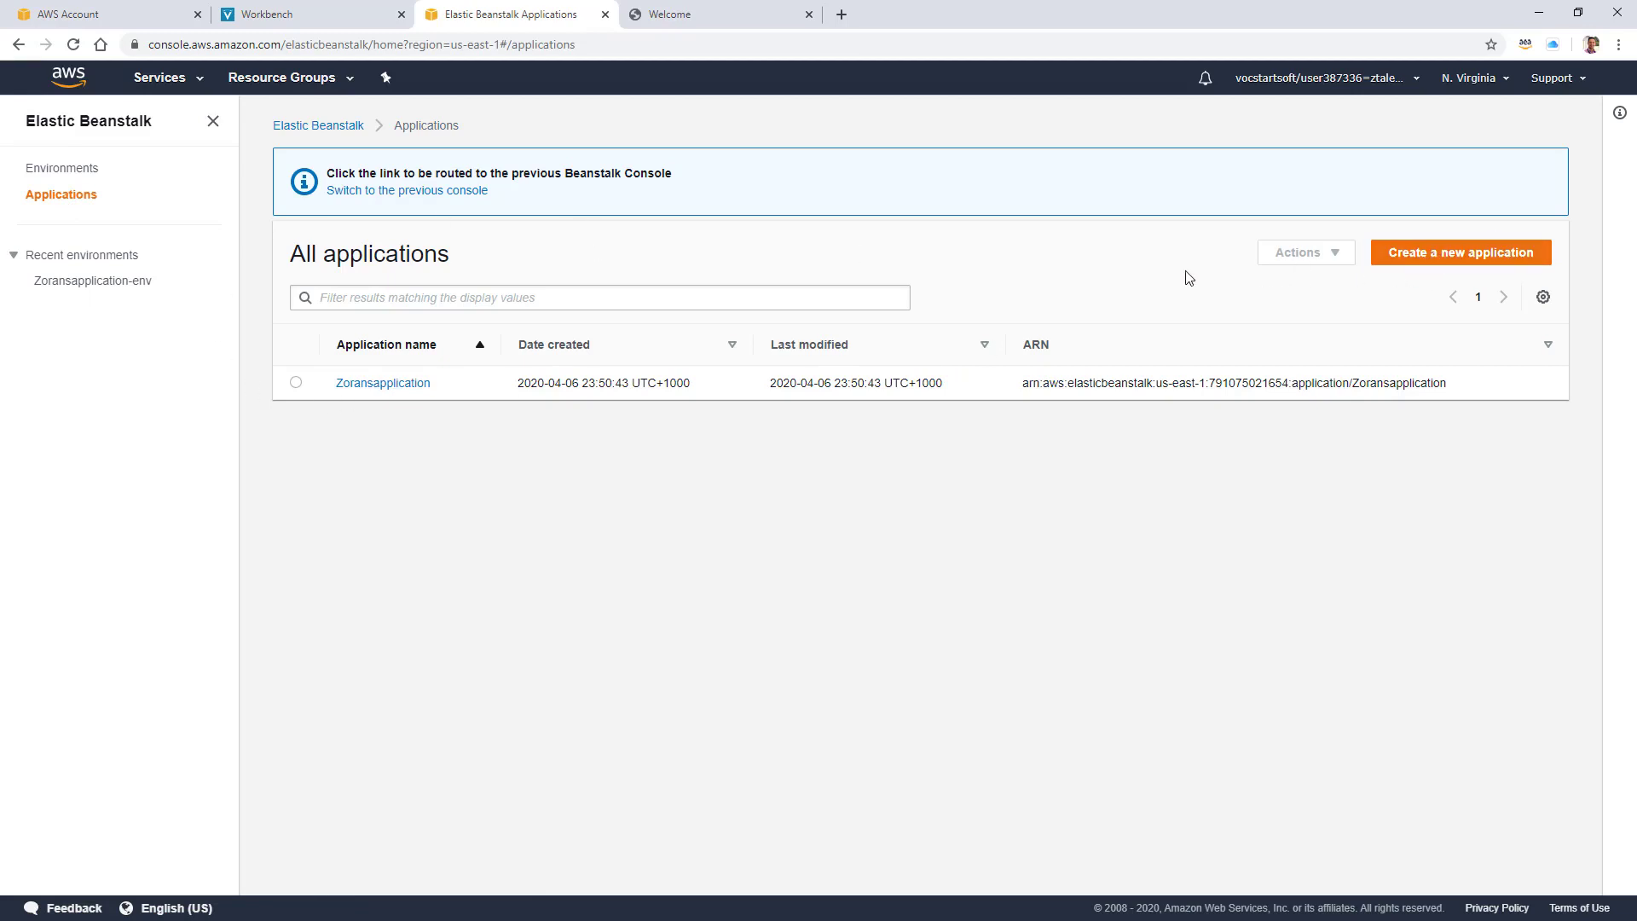
pyautogui.click(296, 383)
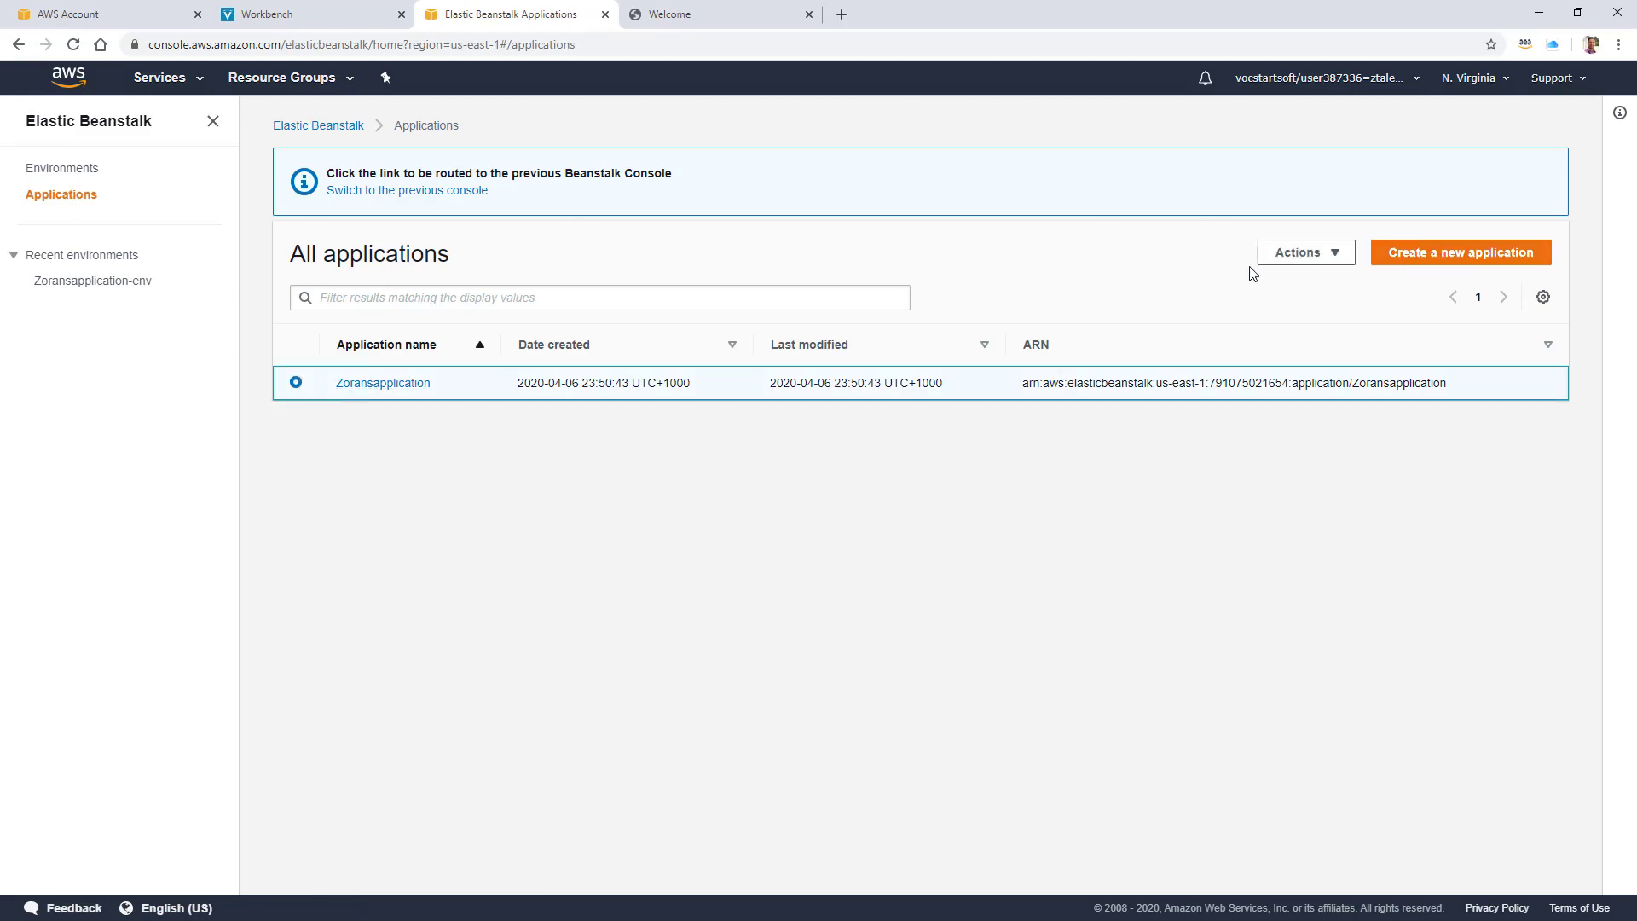
pyautogui.click(1298, 254)
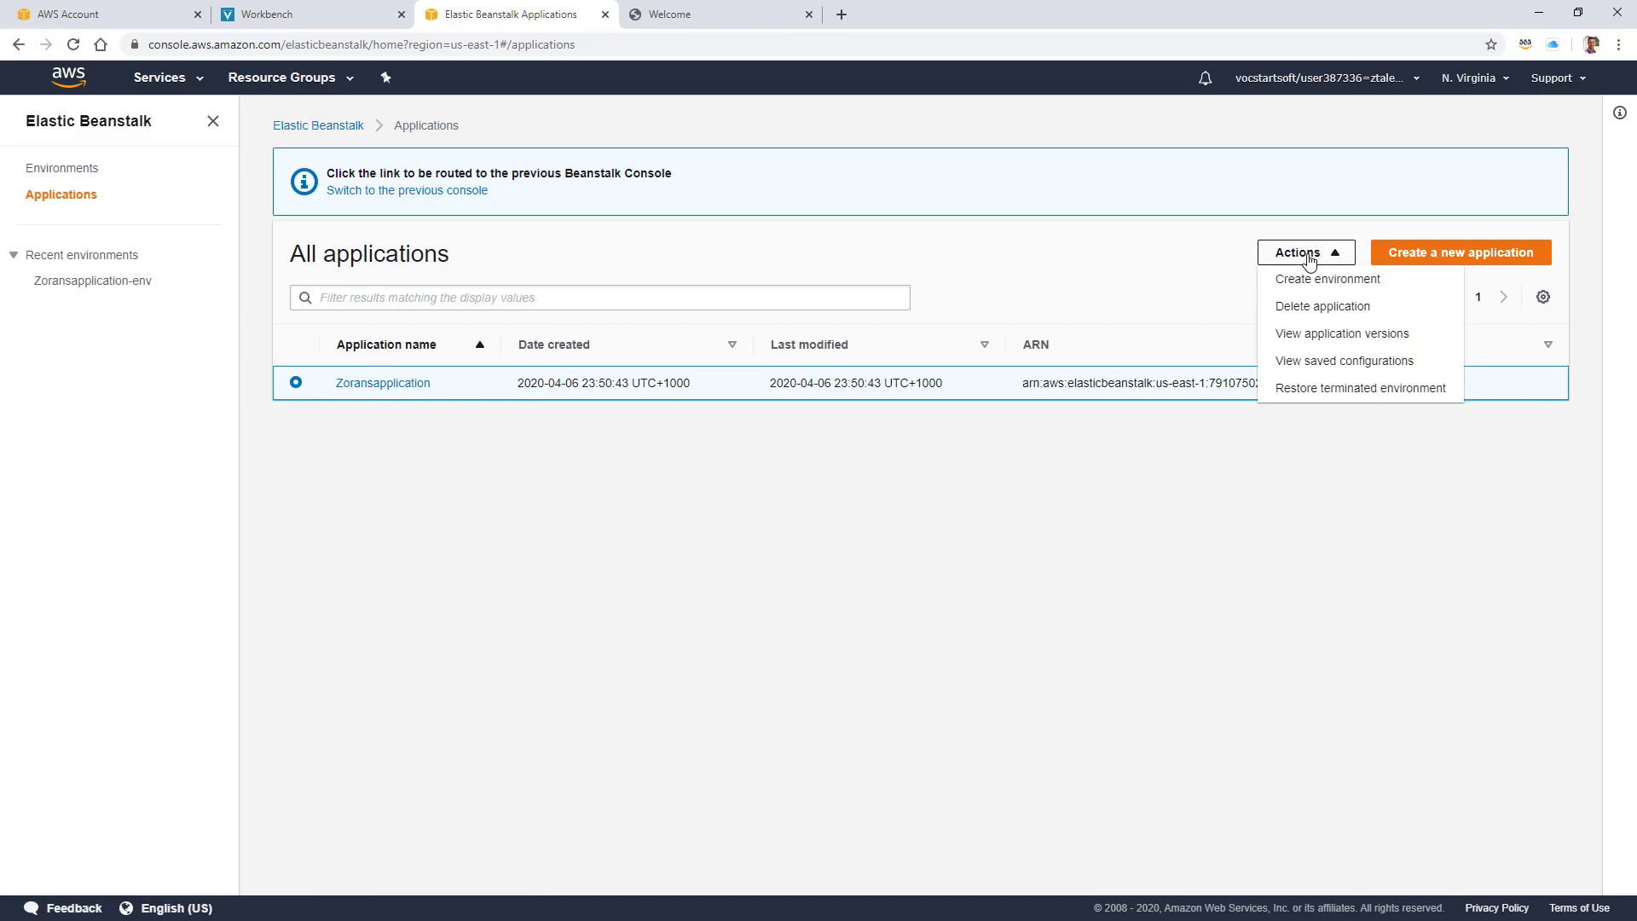
pyautogui.click(1341, 317)
pyautogui.click(683, 582)
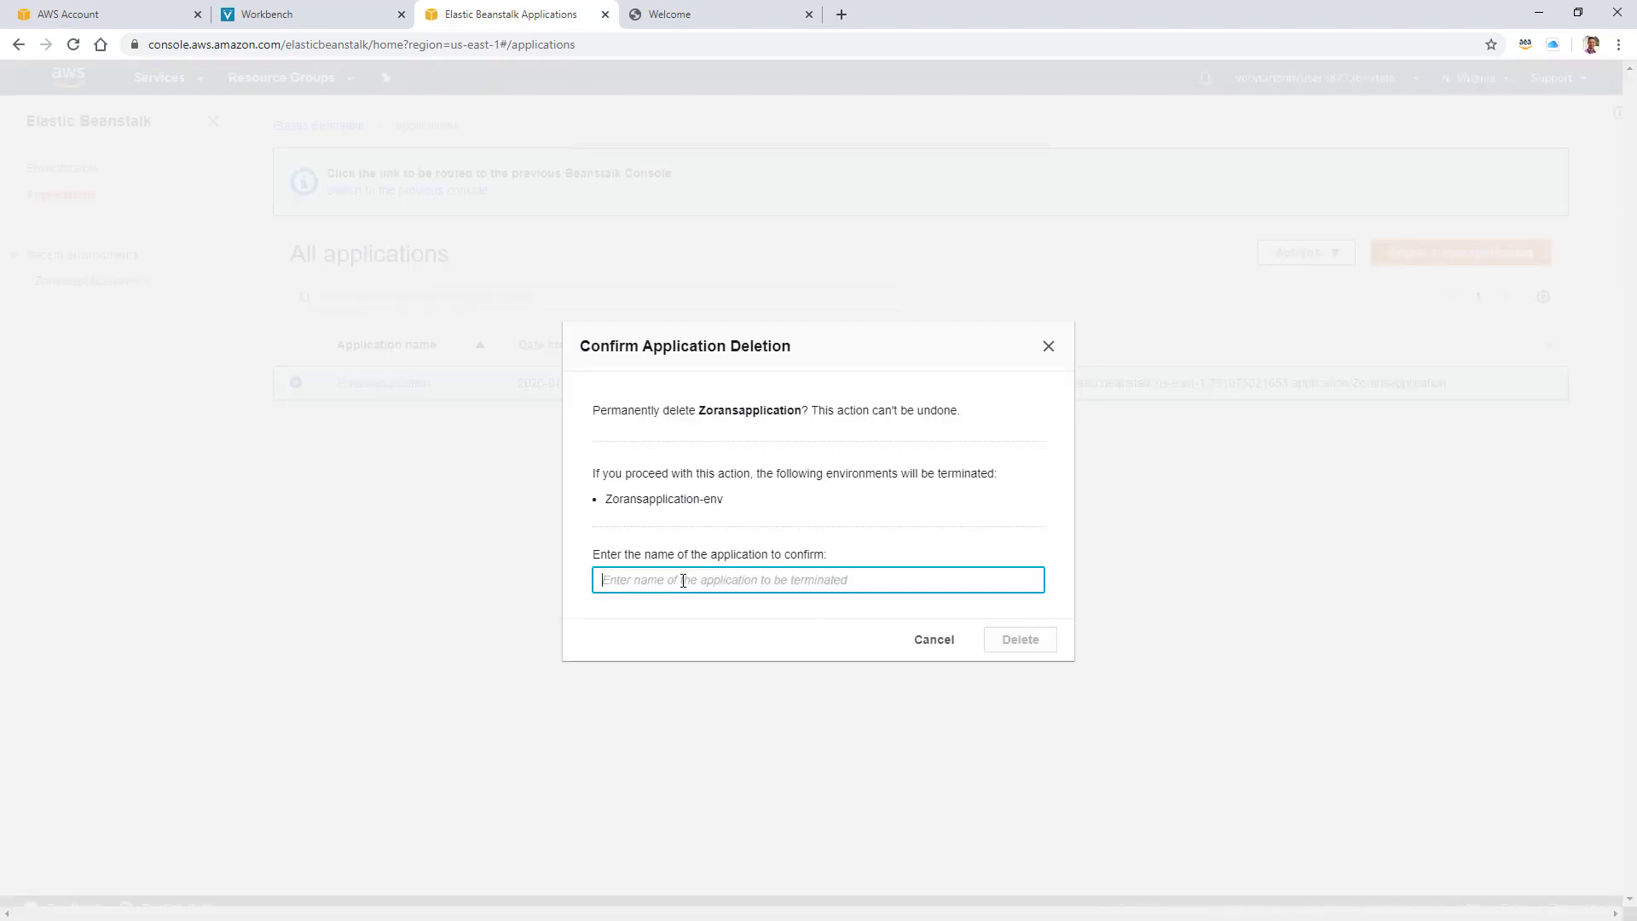
pyautogui.write('Zoran')
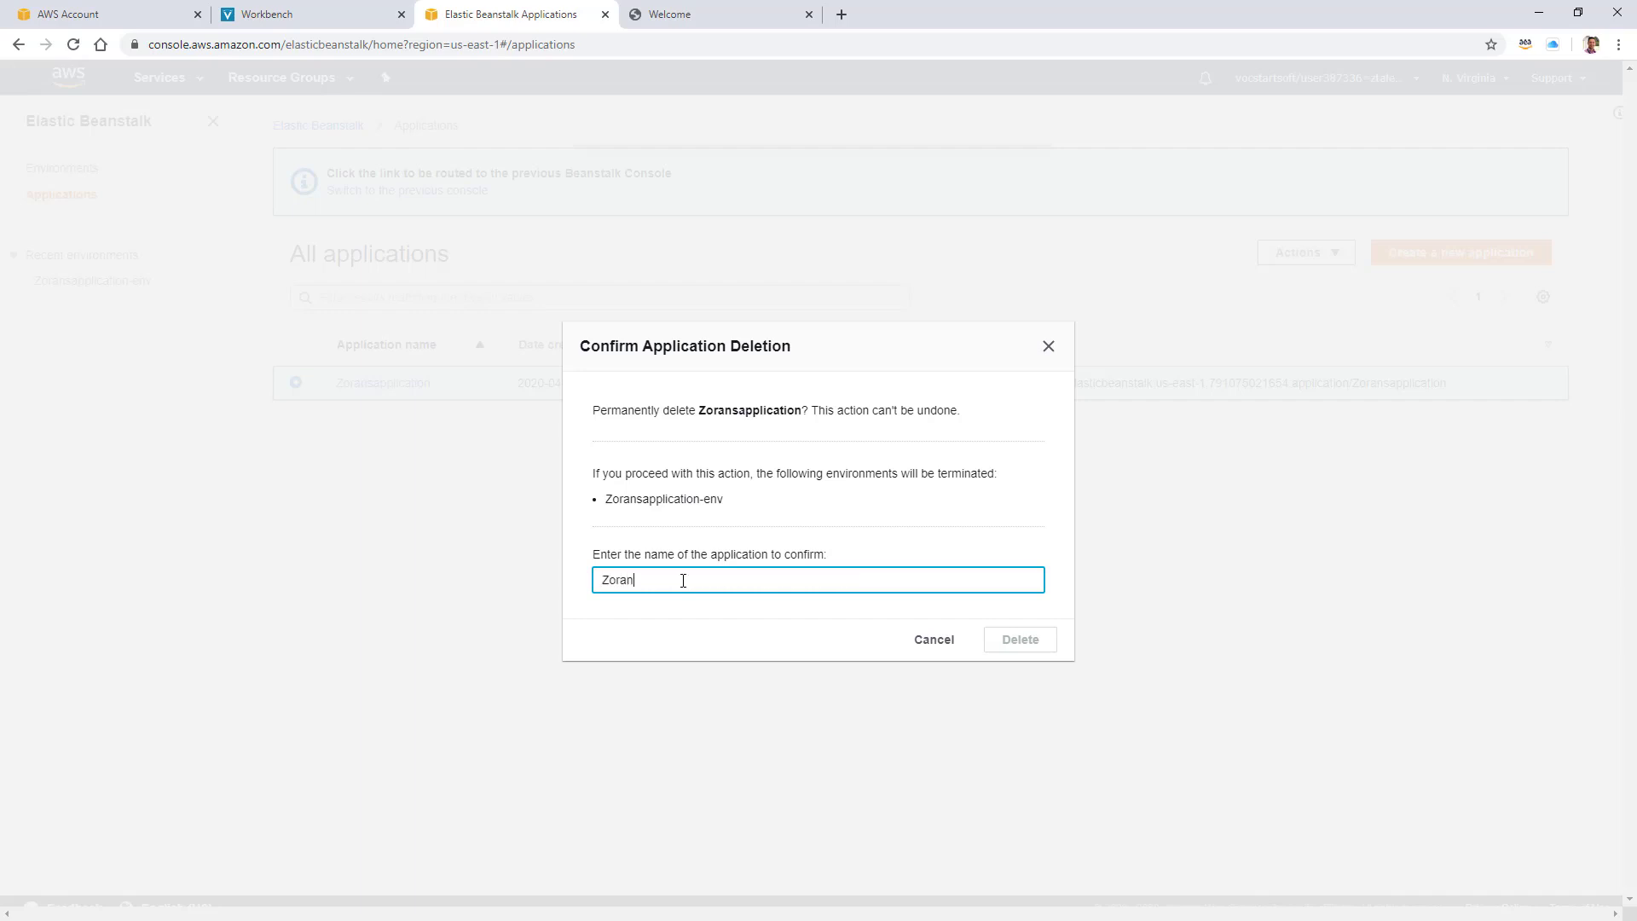
pyautogui.write('application-env')
pyautogui.doubleClick(673, 582)
pyautogui.rightClick(673, 583)
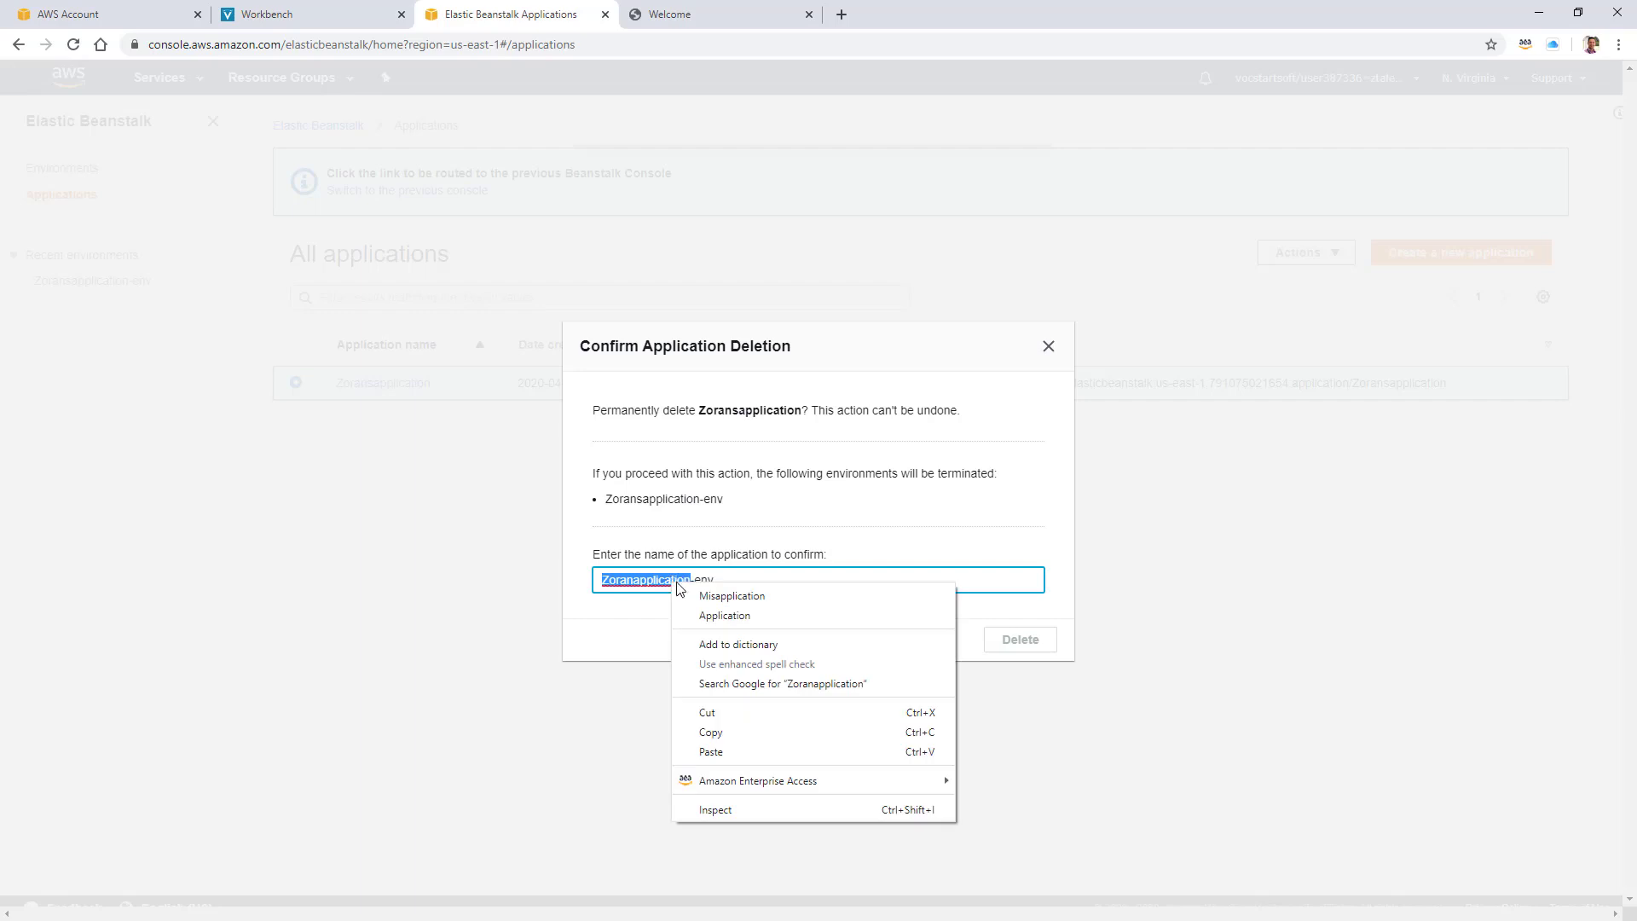
pyautogui.click(727, 615)
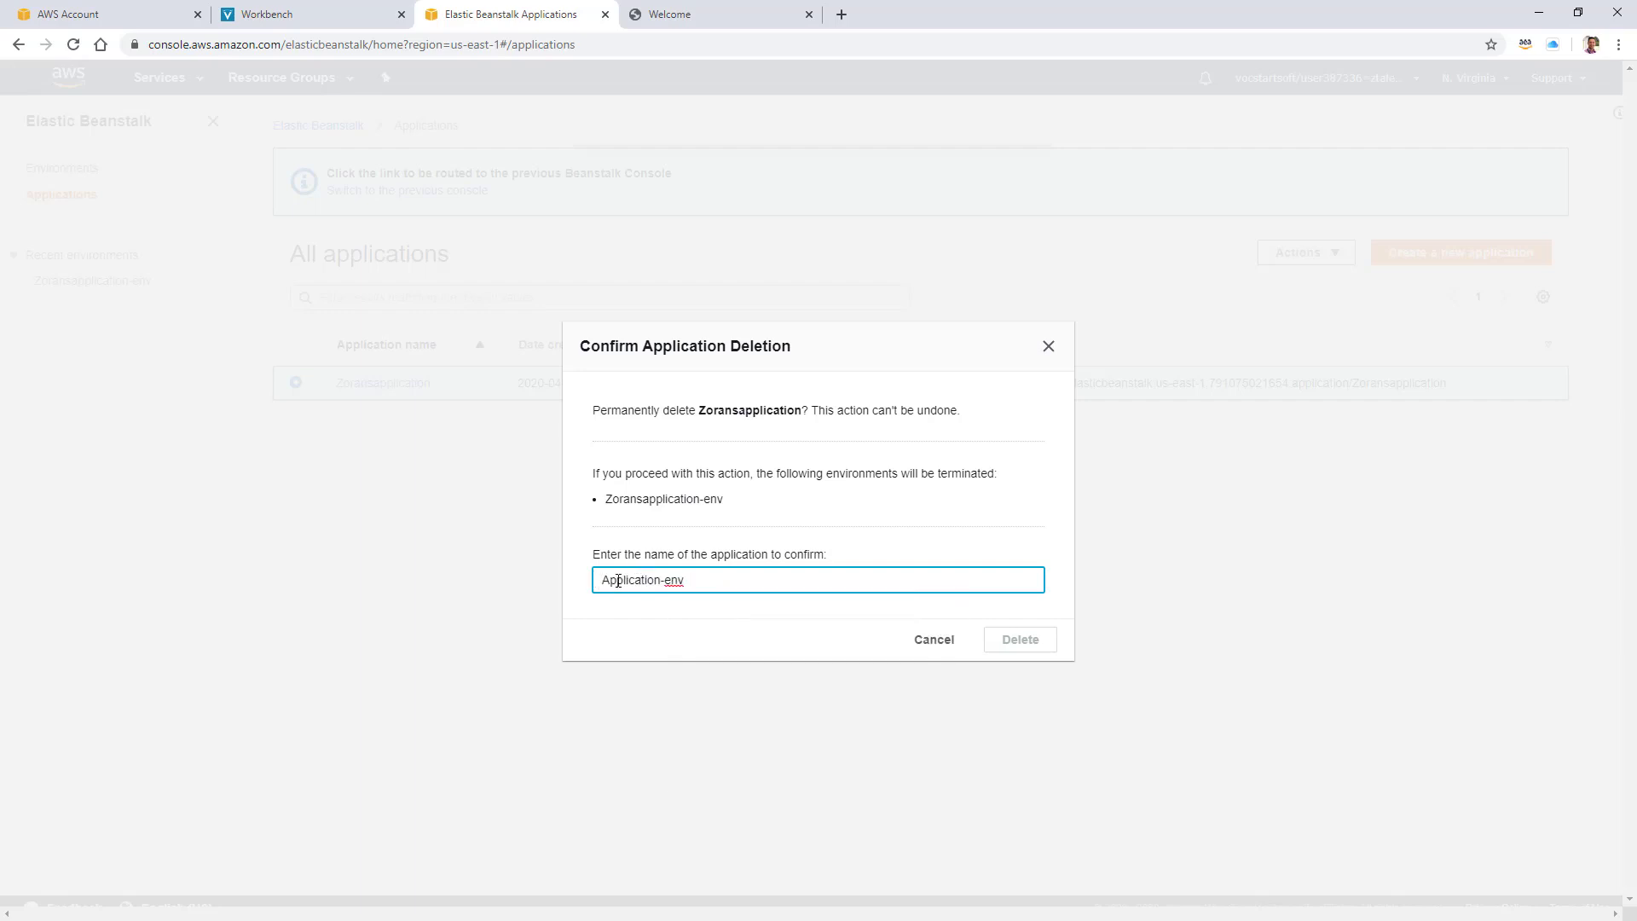
# Replace the confirmation text with the exact application name and permanently delete the application and its environment.
pyautogui.hotkey('ctrl', 'a')
pyautogui.write('Zoransapplication')
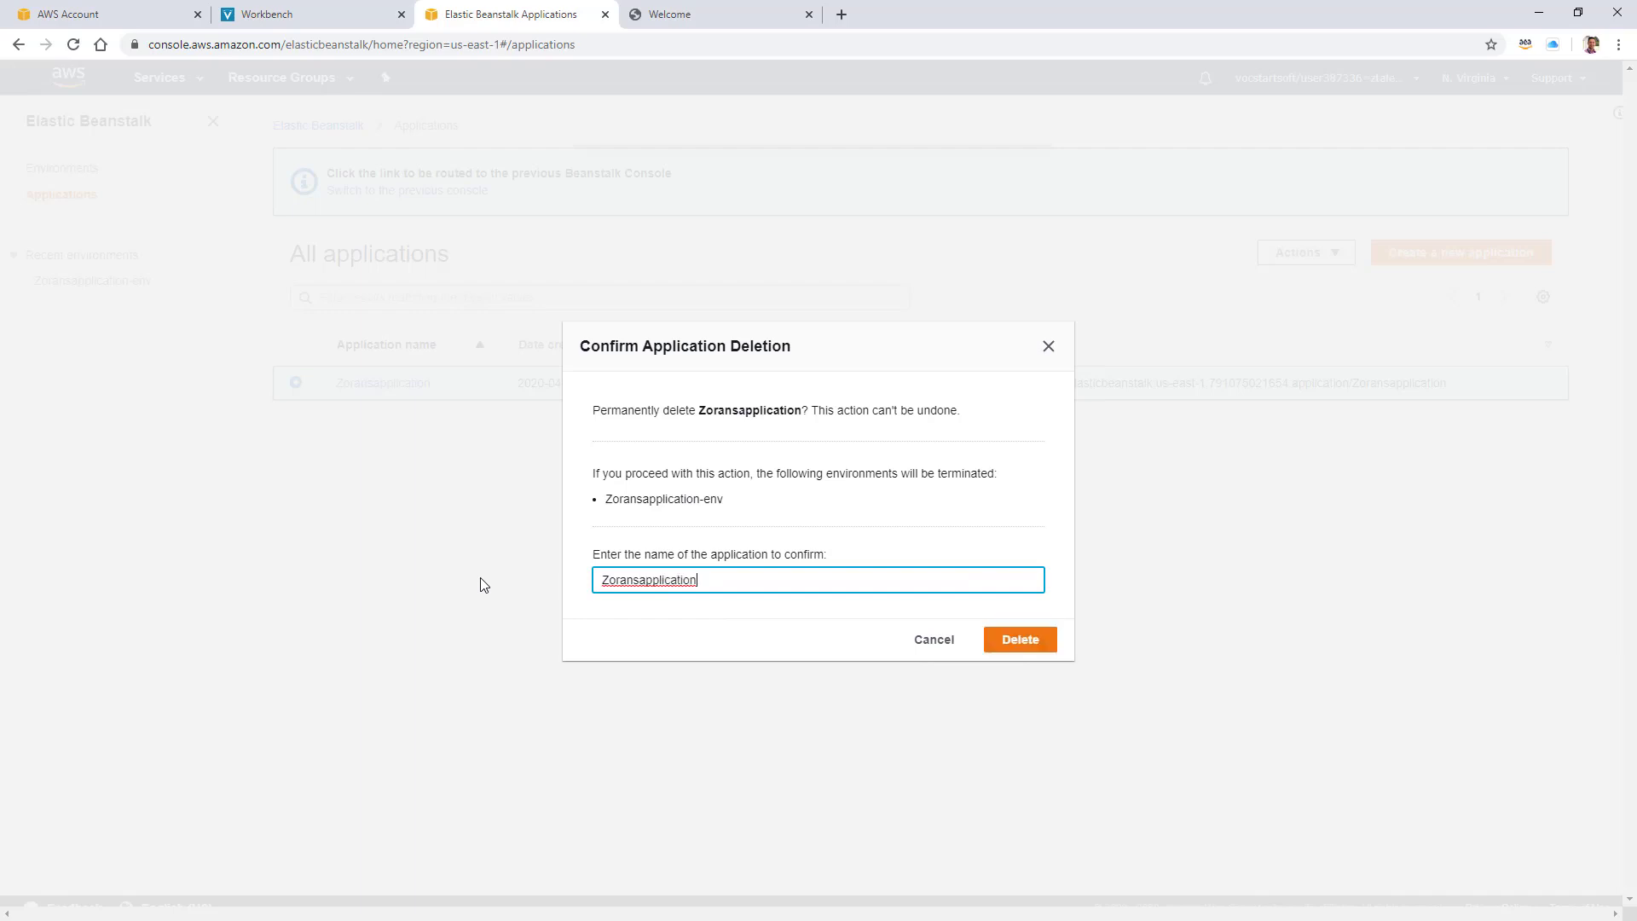
pyautogui.click(1017, 641)
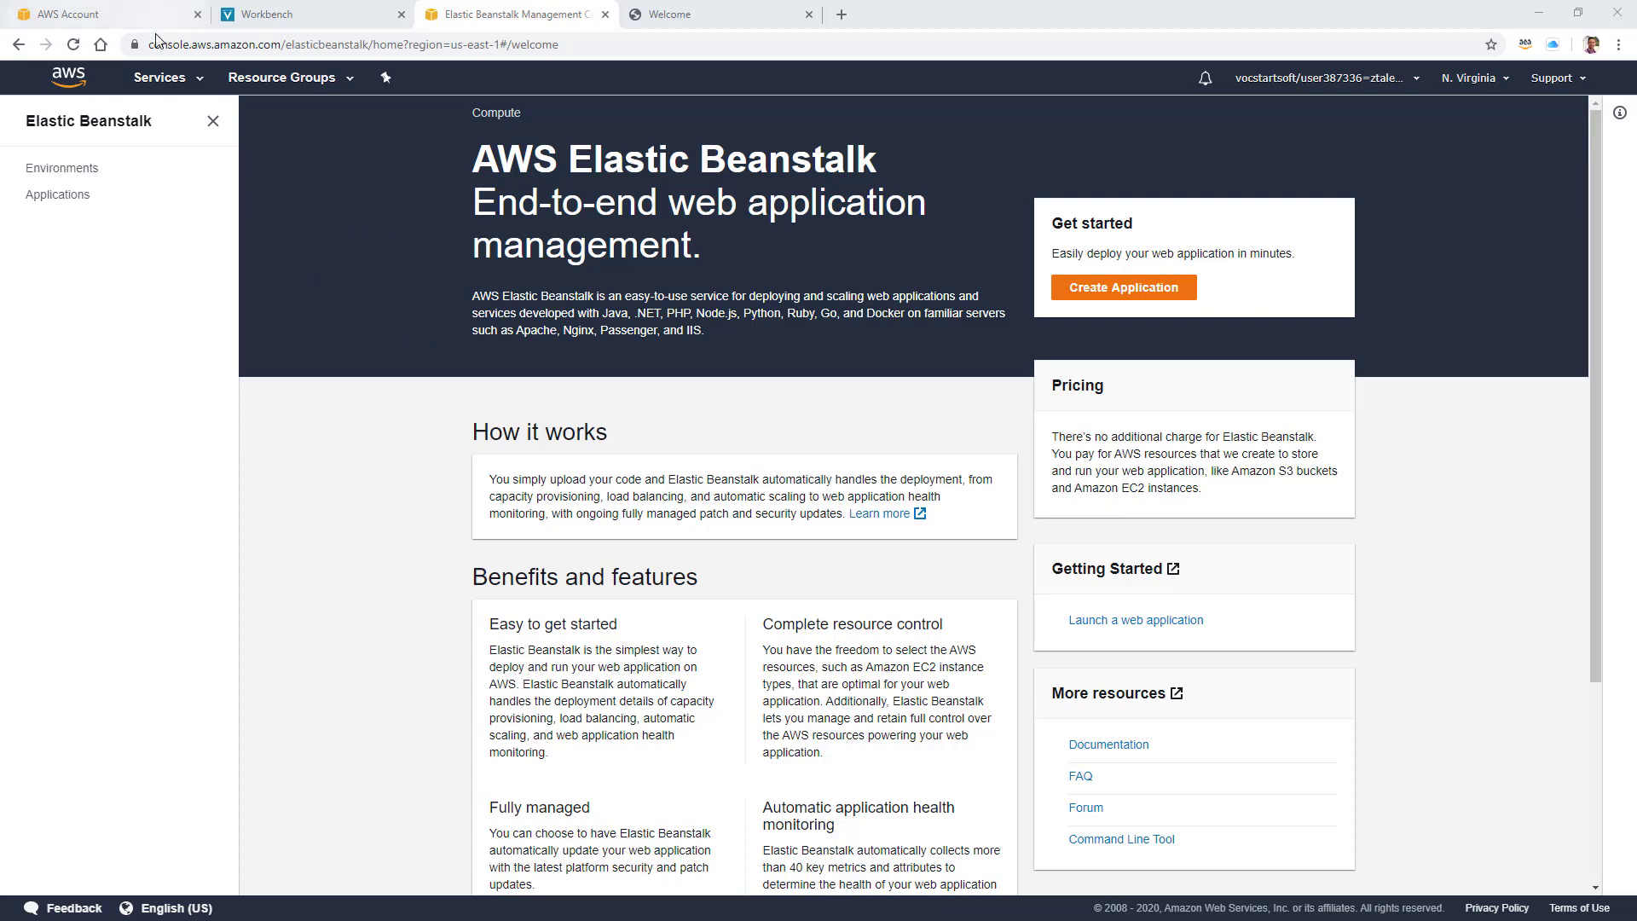
# Check the remaining resources on the EC2 dashboard and open the CloudFormation service.
pyautogui.click(159, 78)
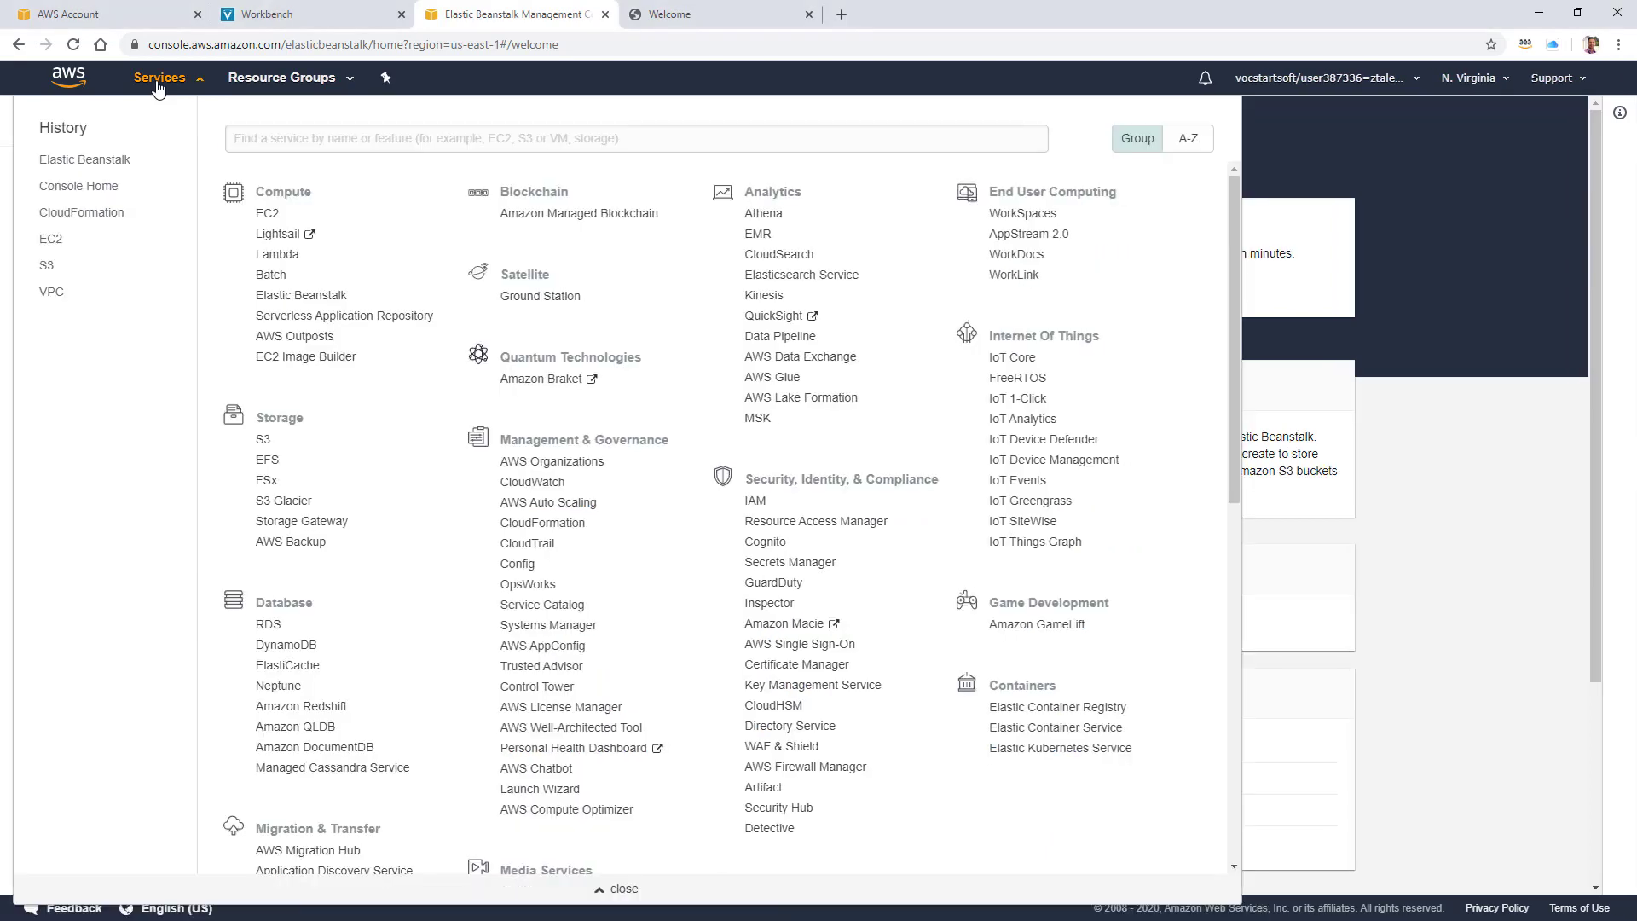
pyautogui.click(267, 215)
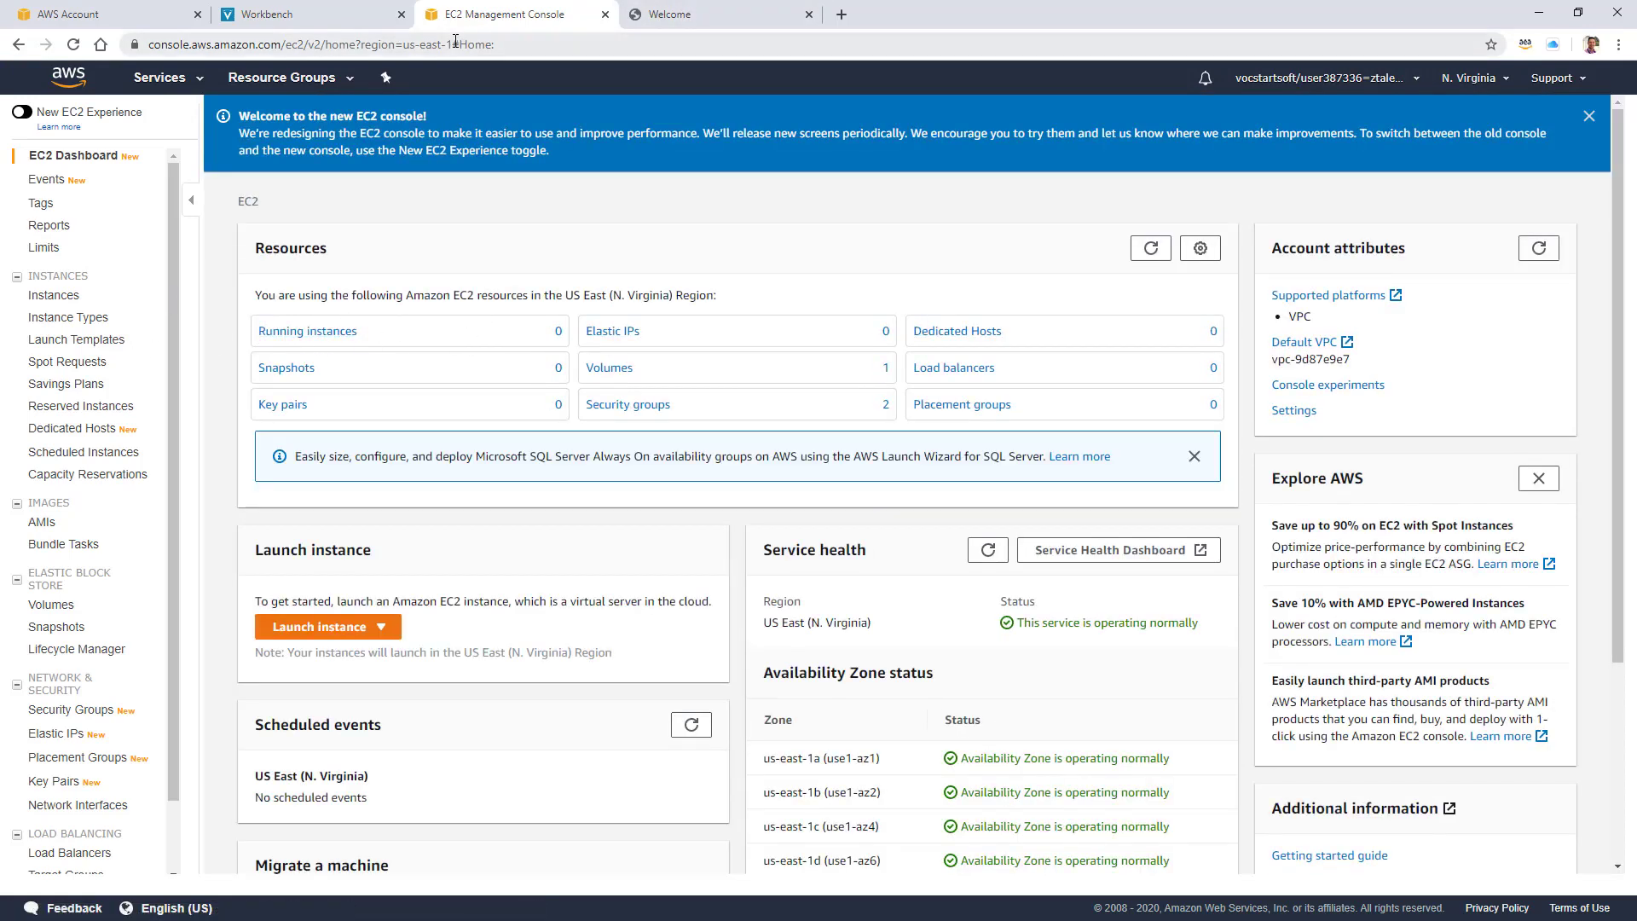
pyautogui.click(200, 79)
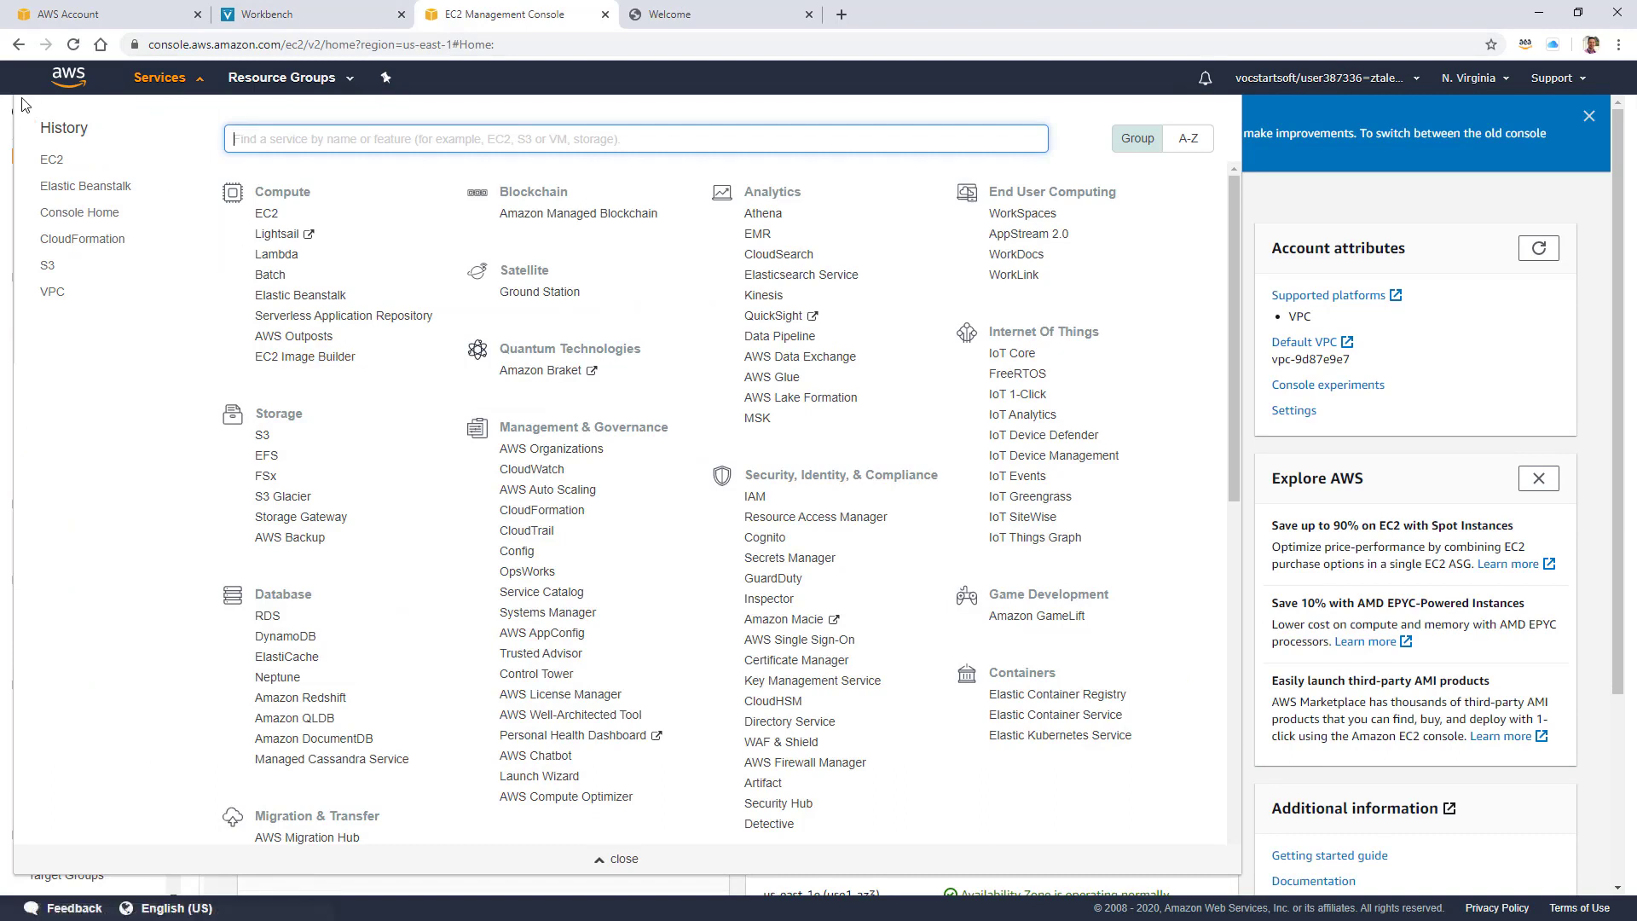
pyautogui.click(84, 244)
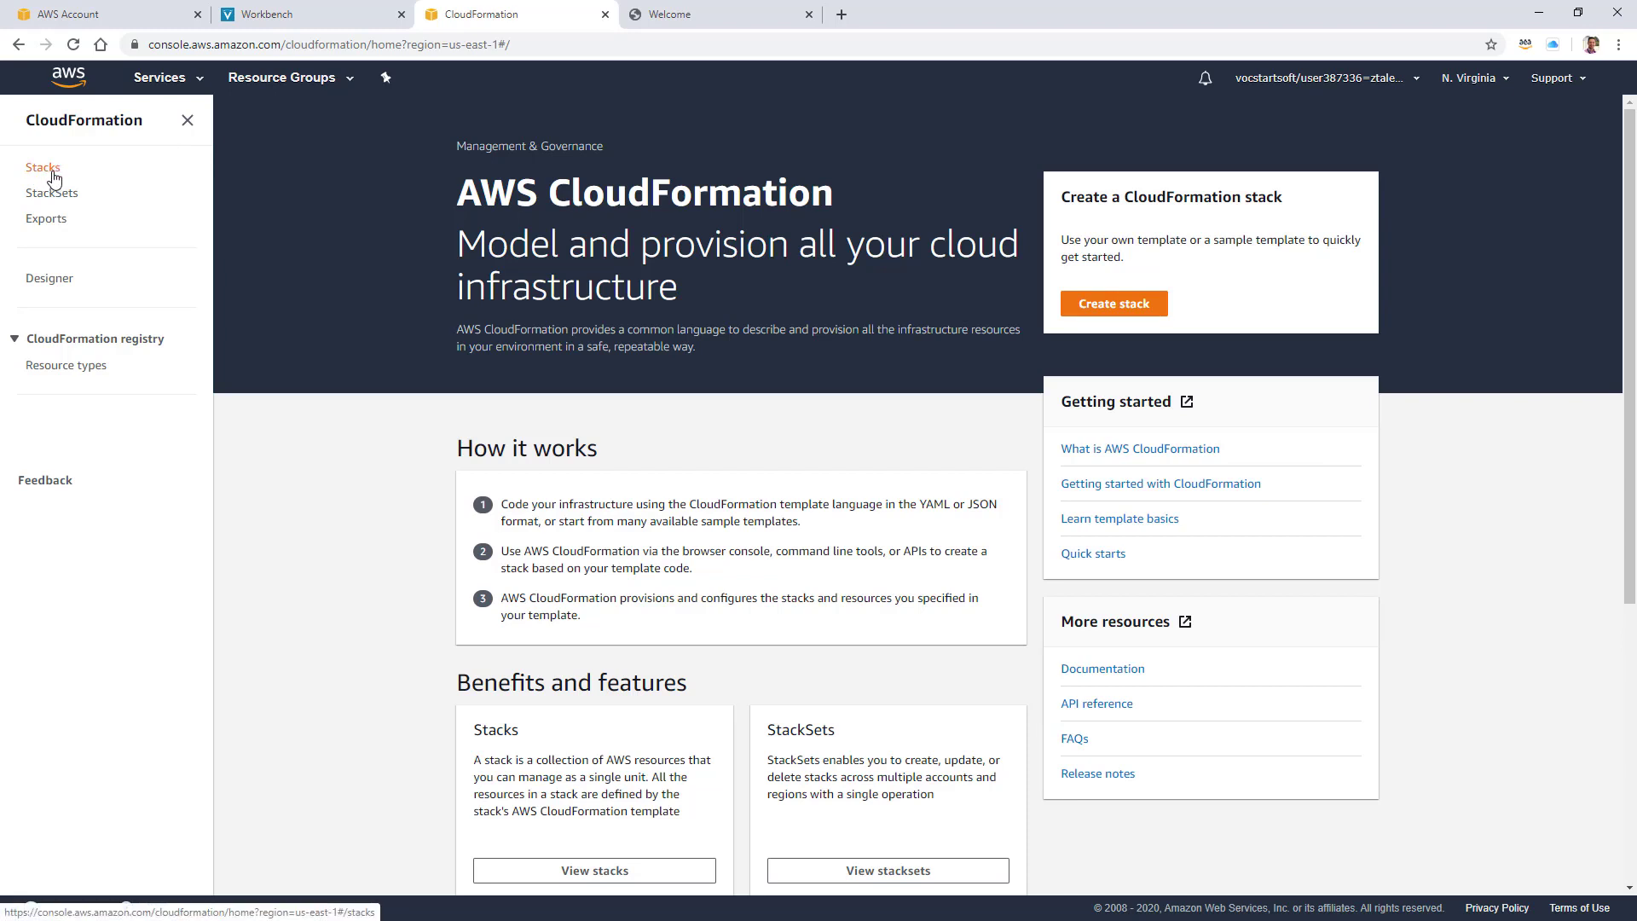
# Start creating a CloudFormation stack from a sample template and choose the Windows Active Directory template.
pyautogui.click(1139, 306)
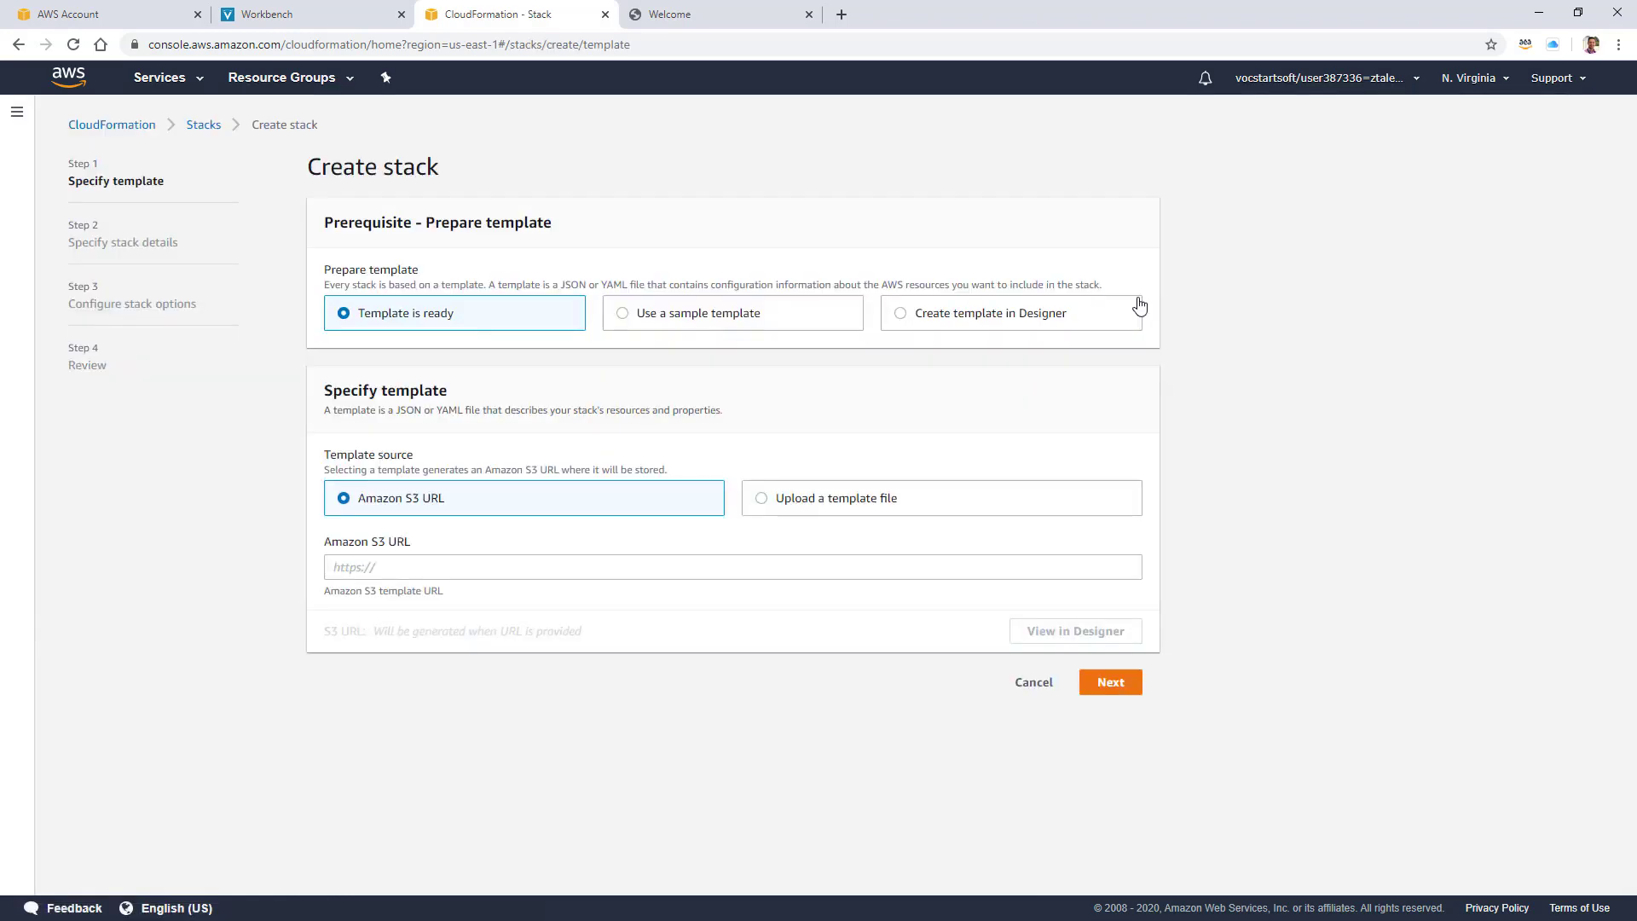
pyautogui.click(651, 317)
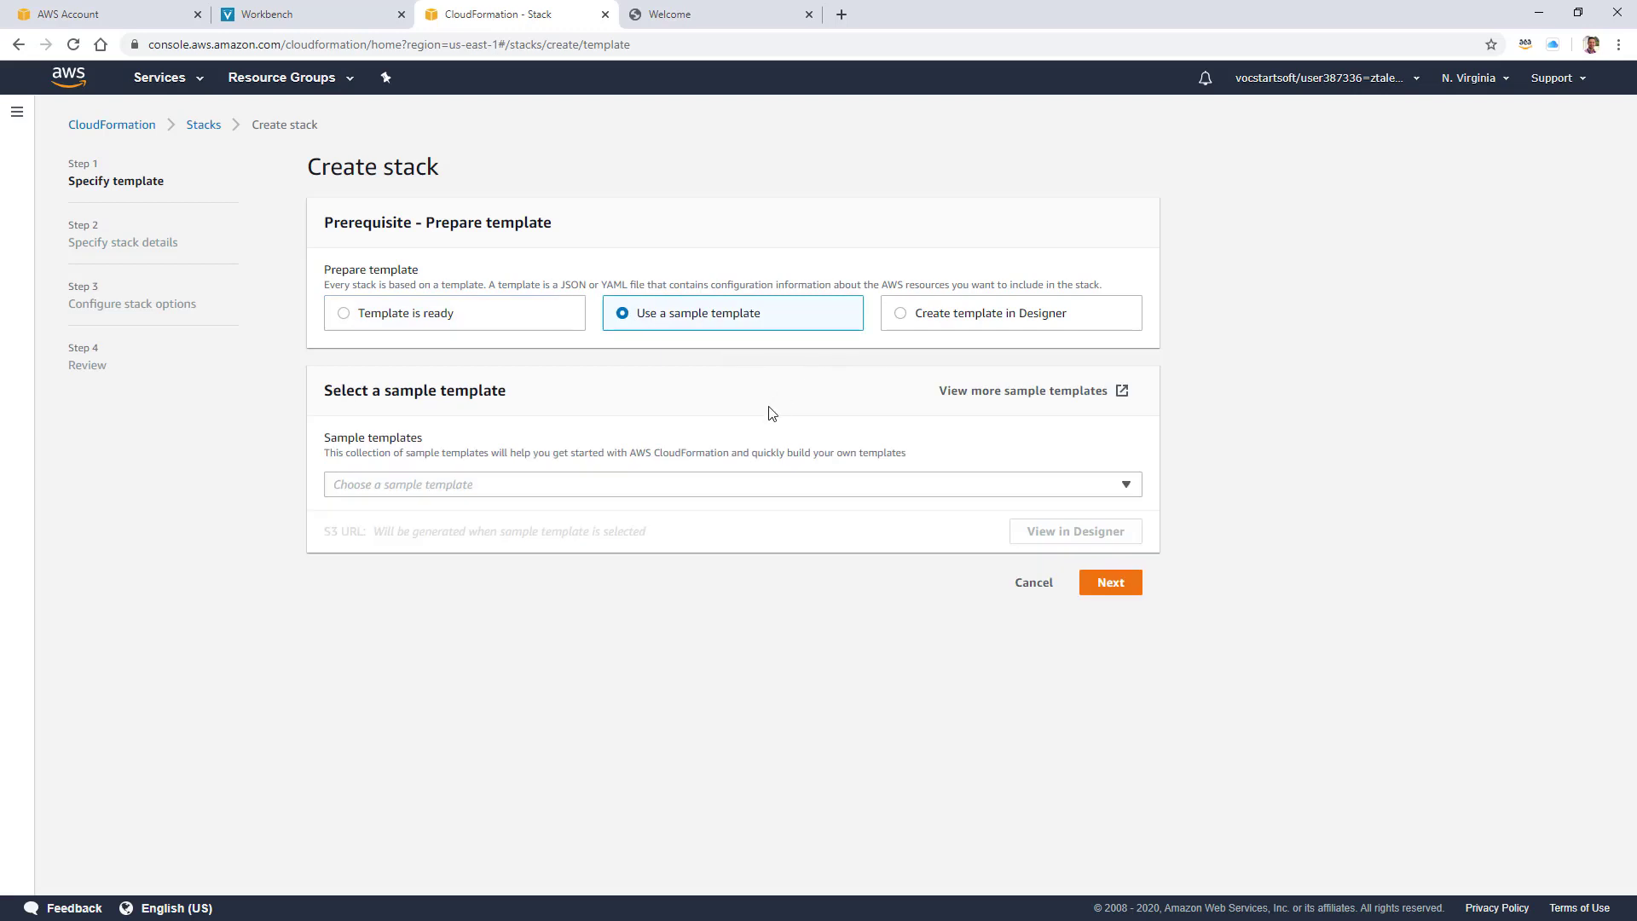
pyautogui.click(543, 484)
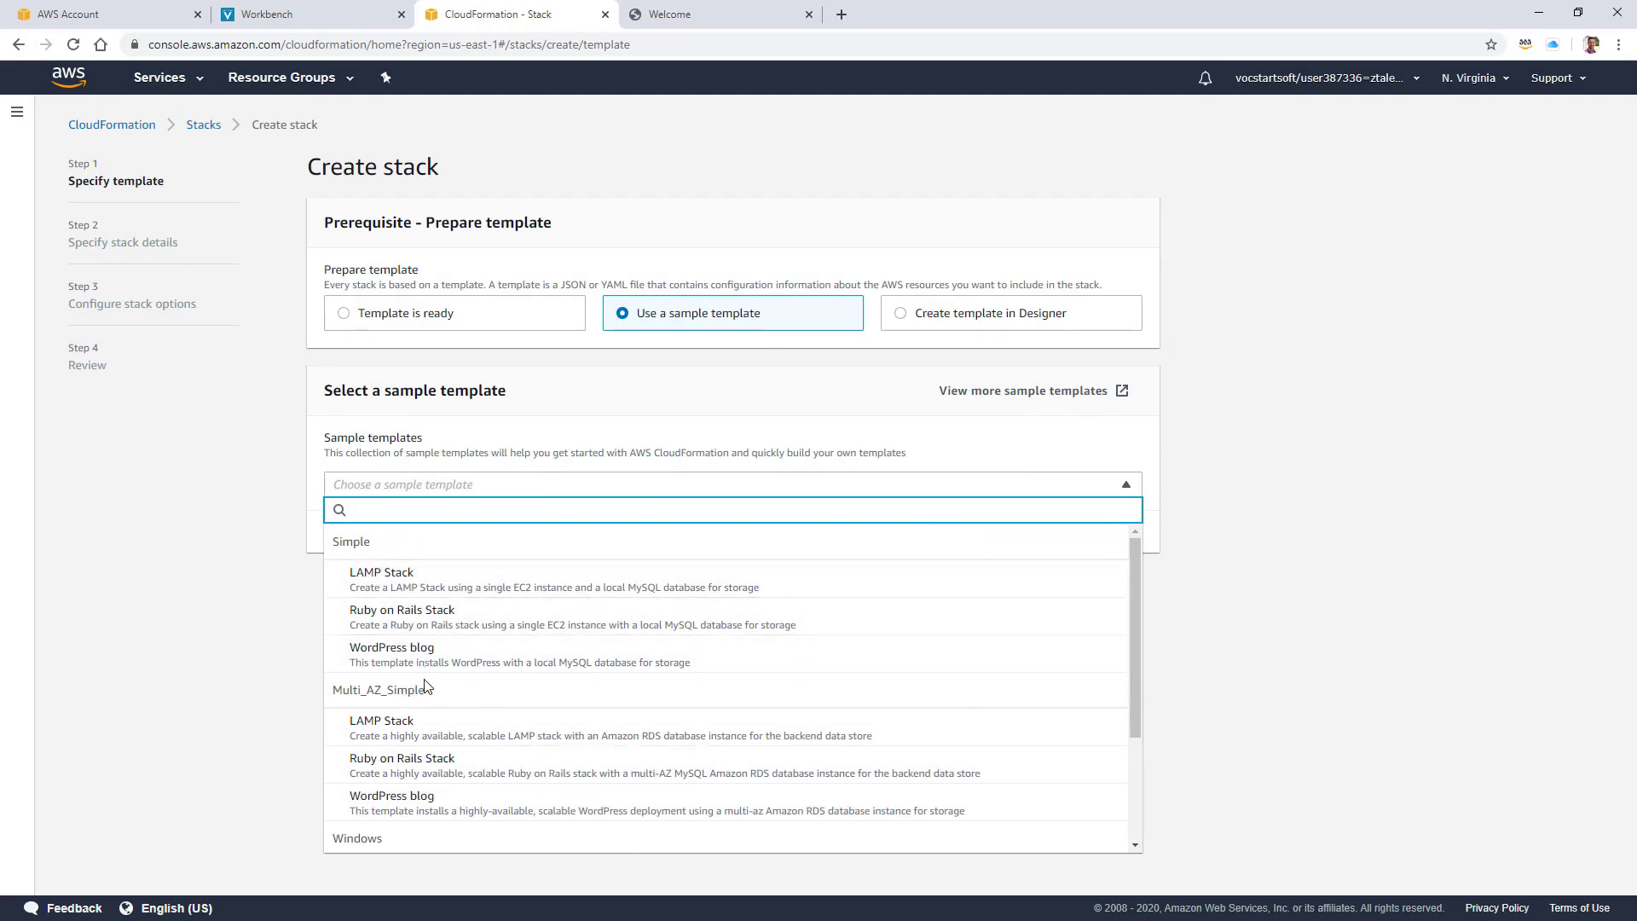
pyautogui.scroll(-1, 418, 683)
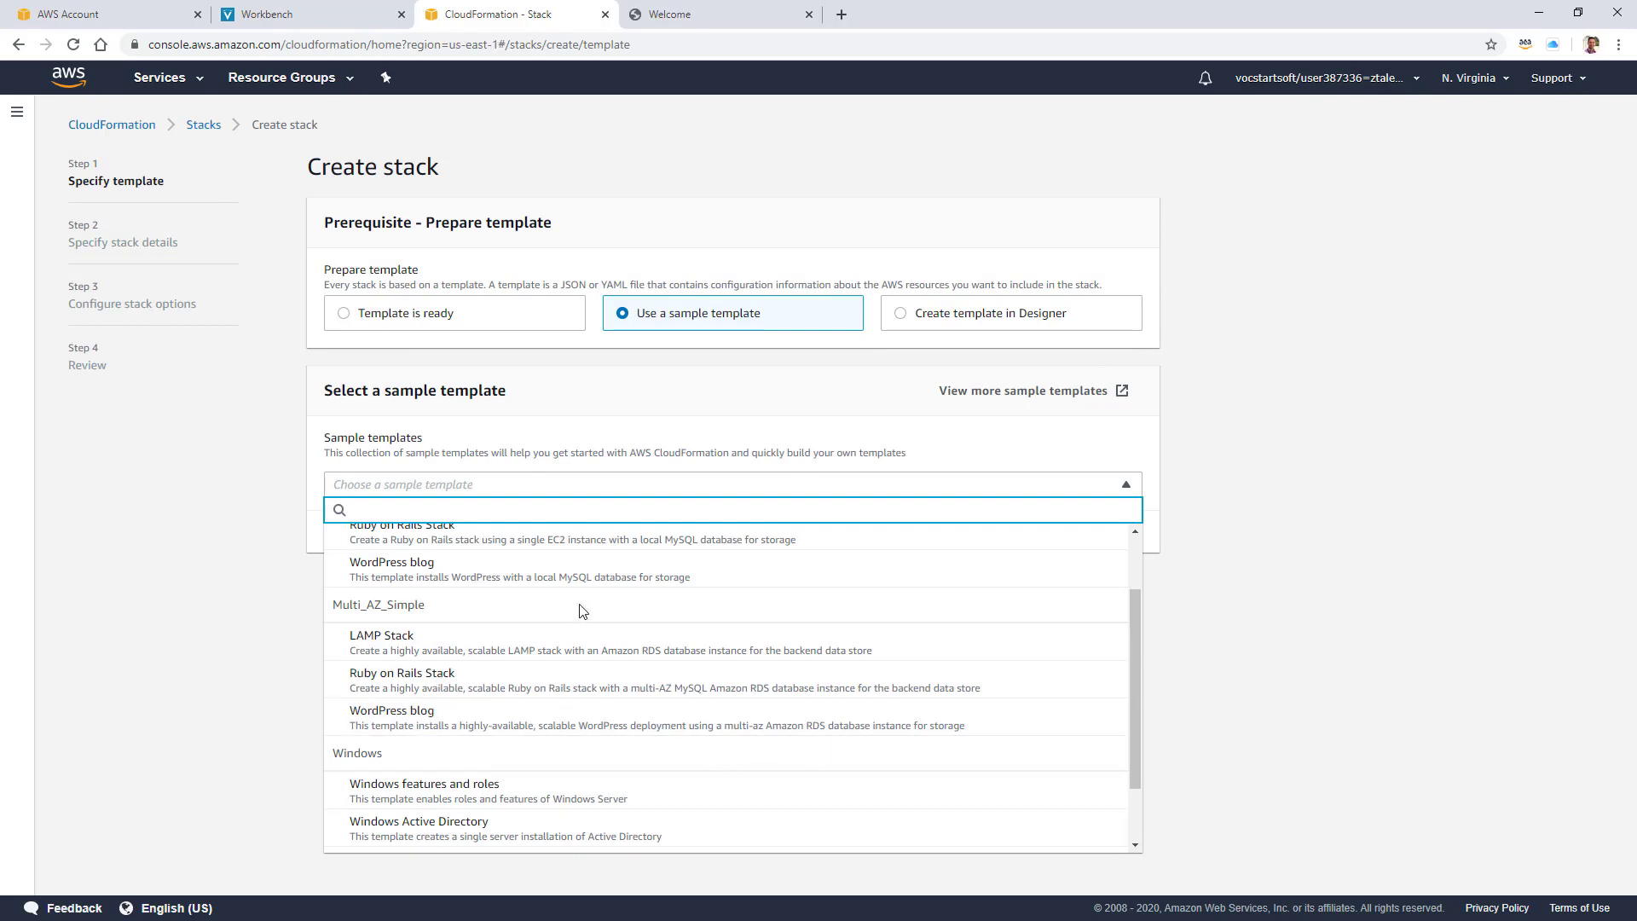
pyautogui.scroll(-1, 695, 772)
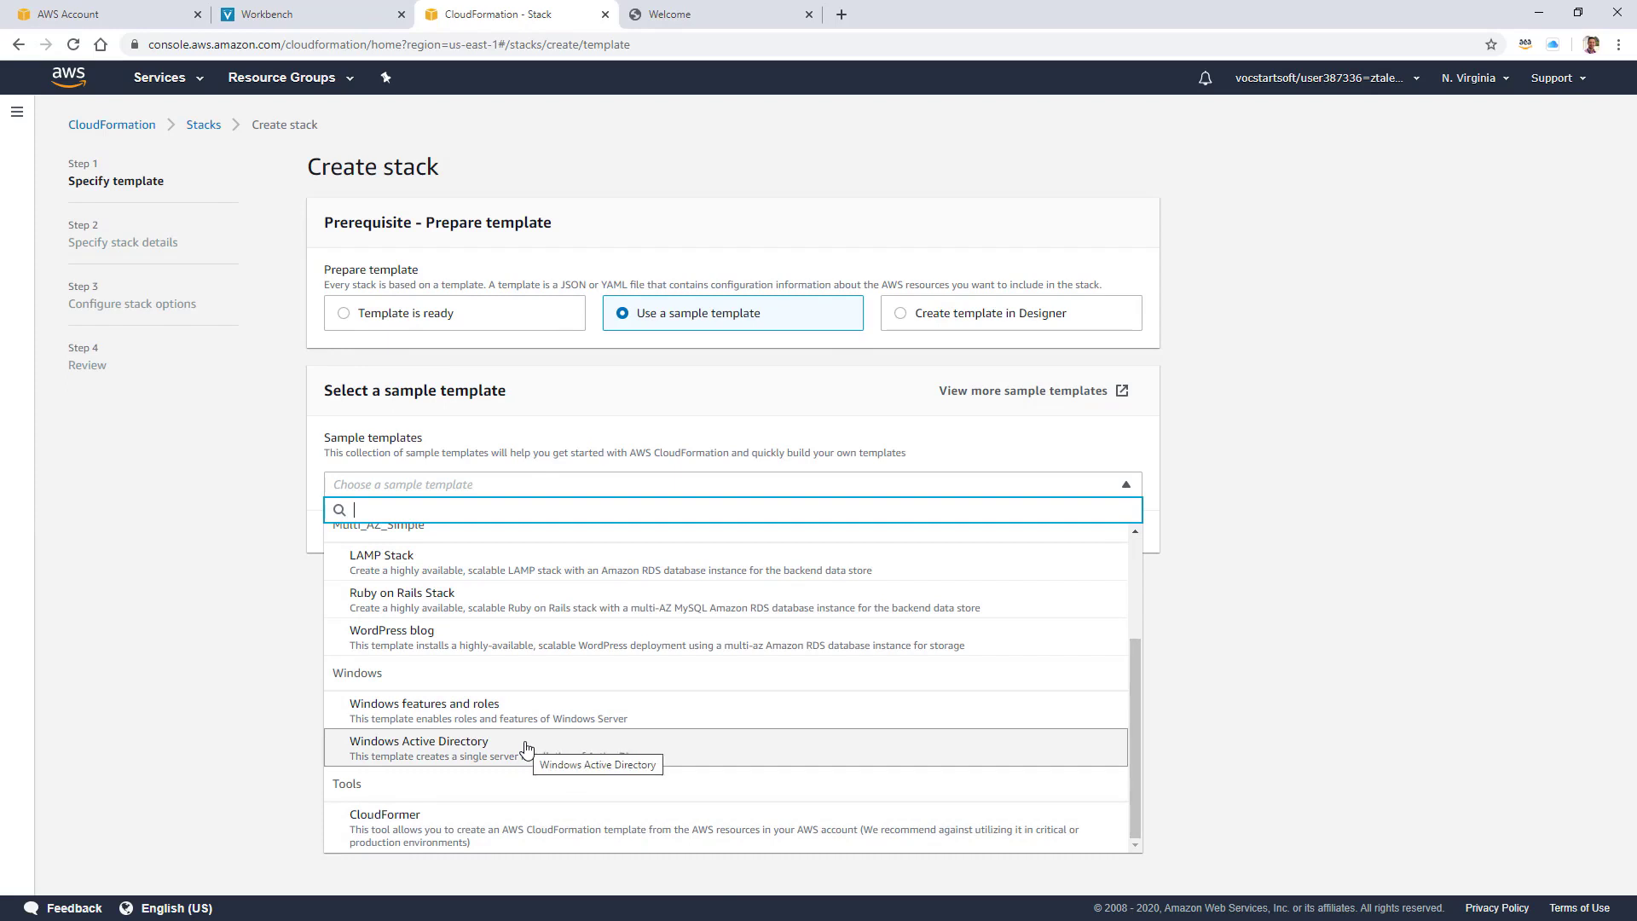
pyautogui.click(476, 755)
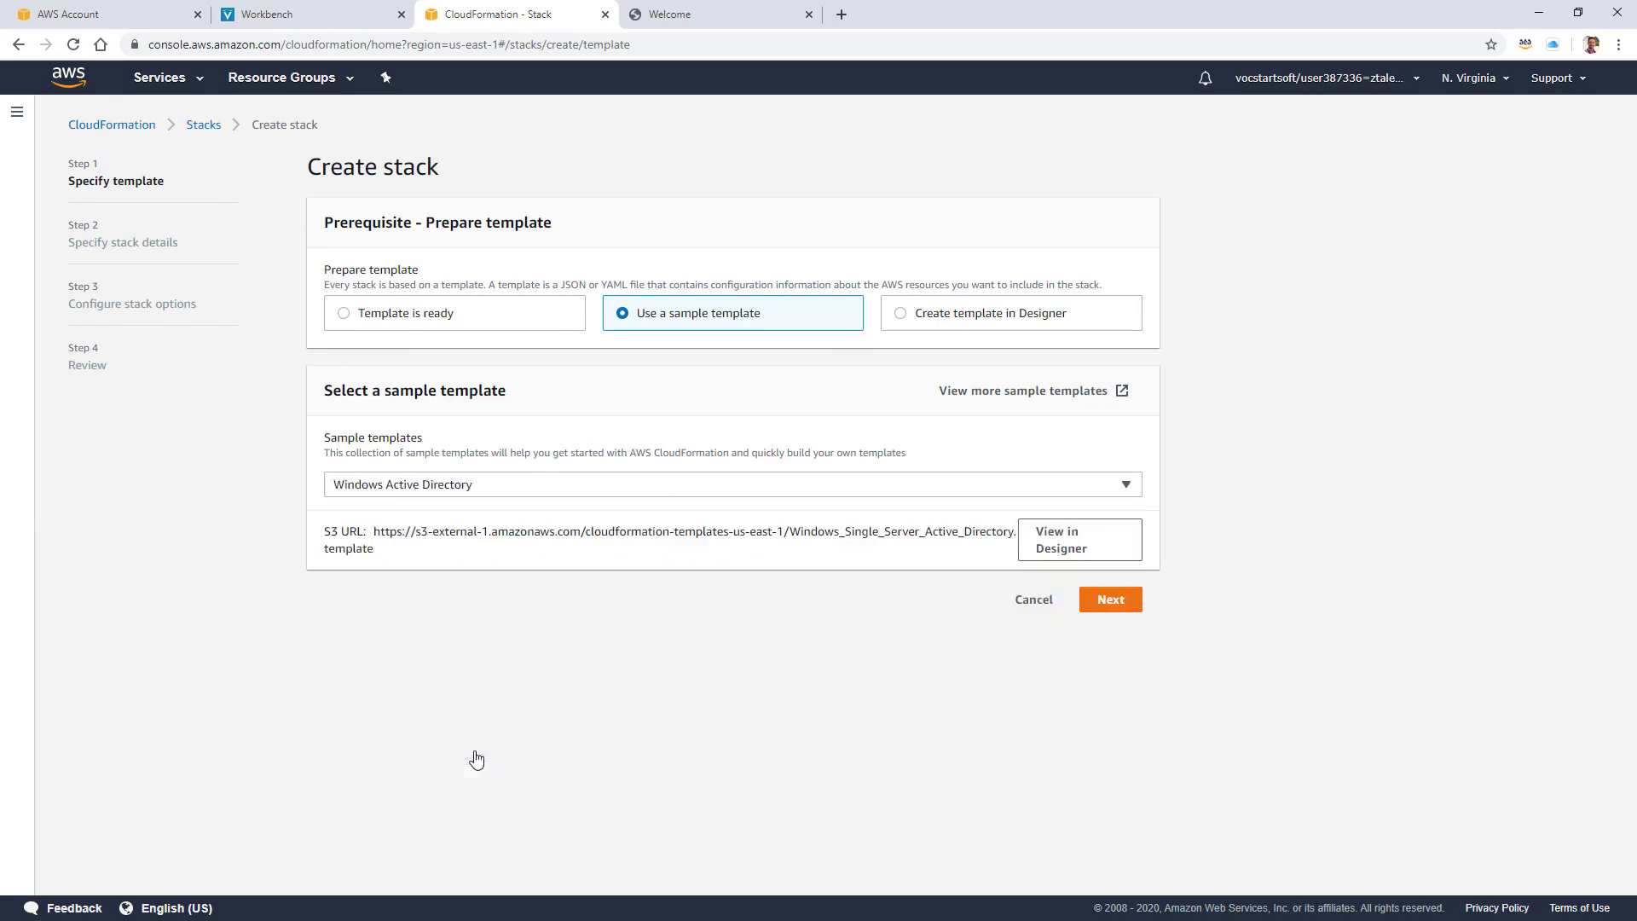
# View the sample template in Designer and examine its JSON code, from the parameters through the region AMI mappings to the resources.
pyautogui.click(1079, 544)
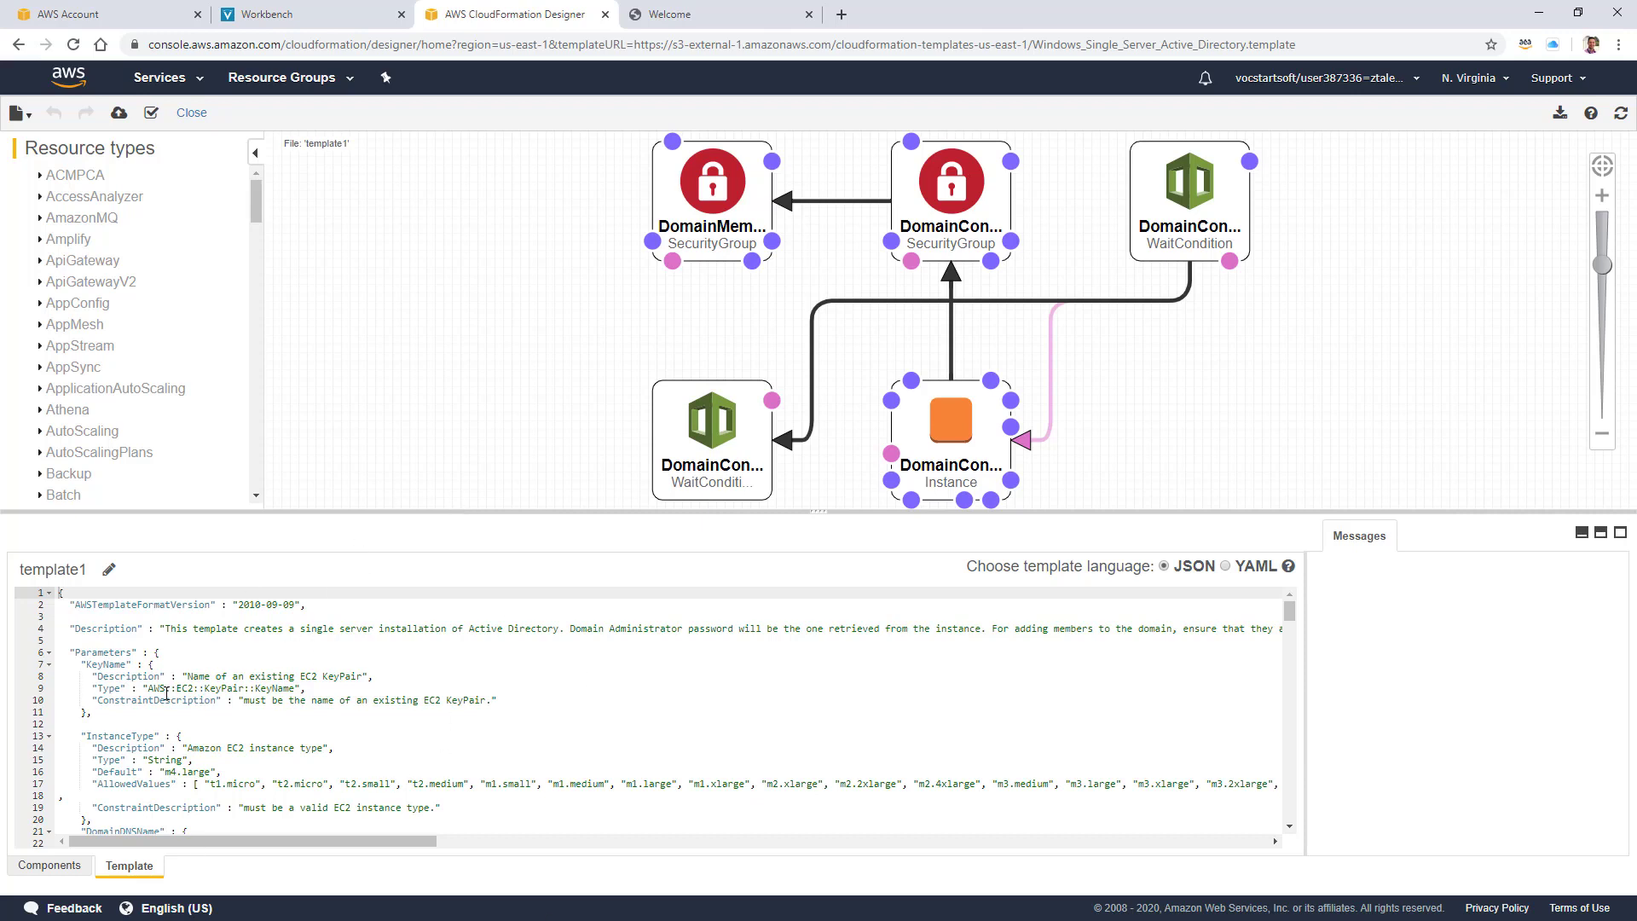
pyautogui.scroll(-5, 149, 680)
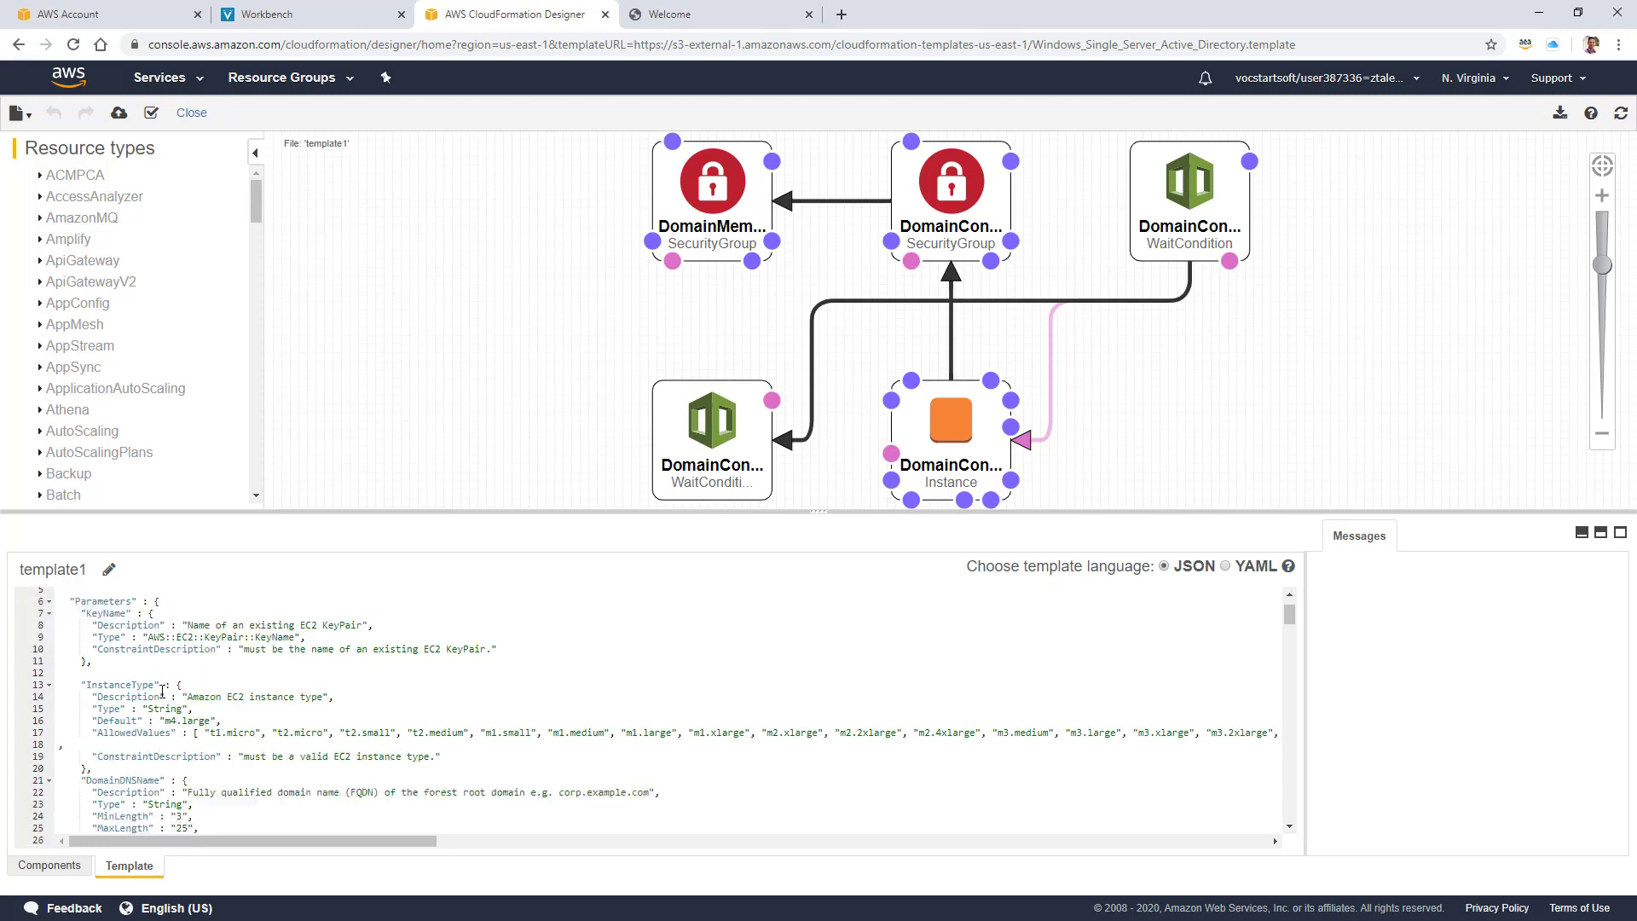
pyautogui.scroll(-7, 156, 710)
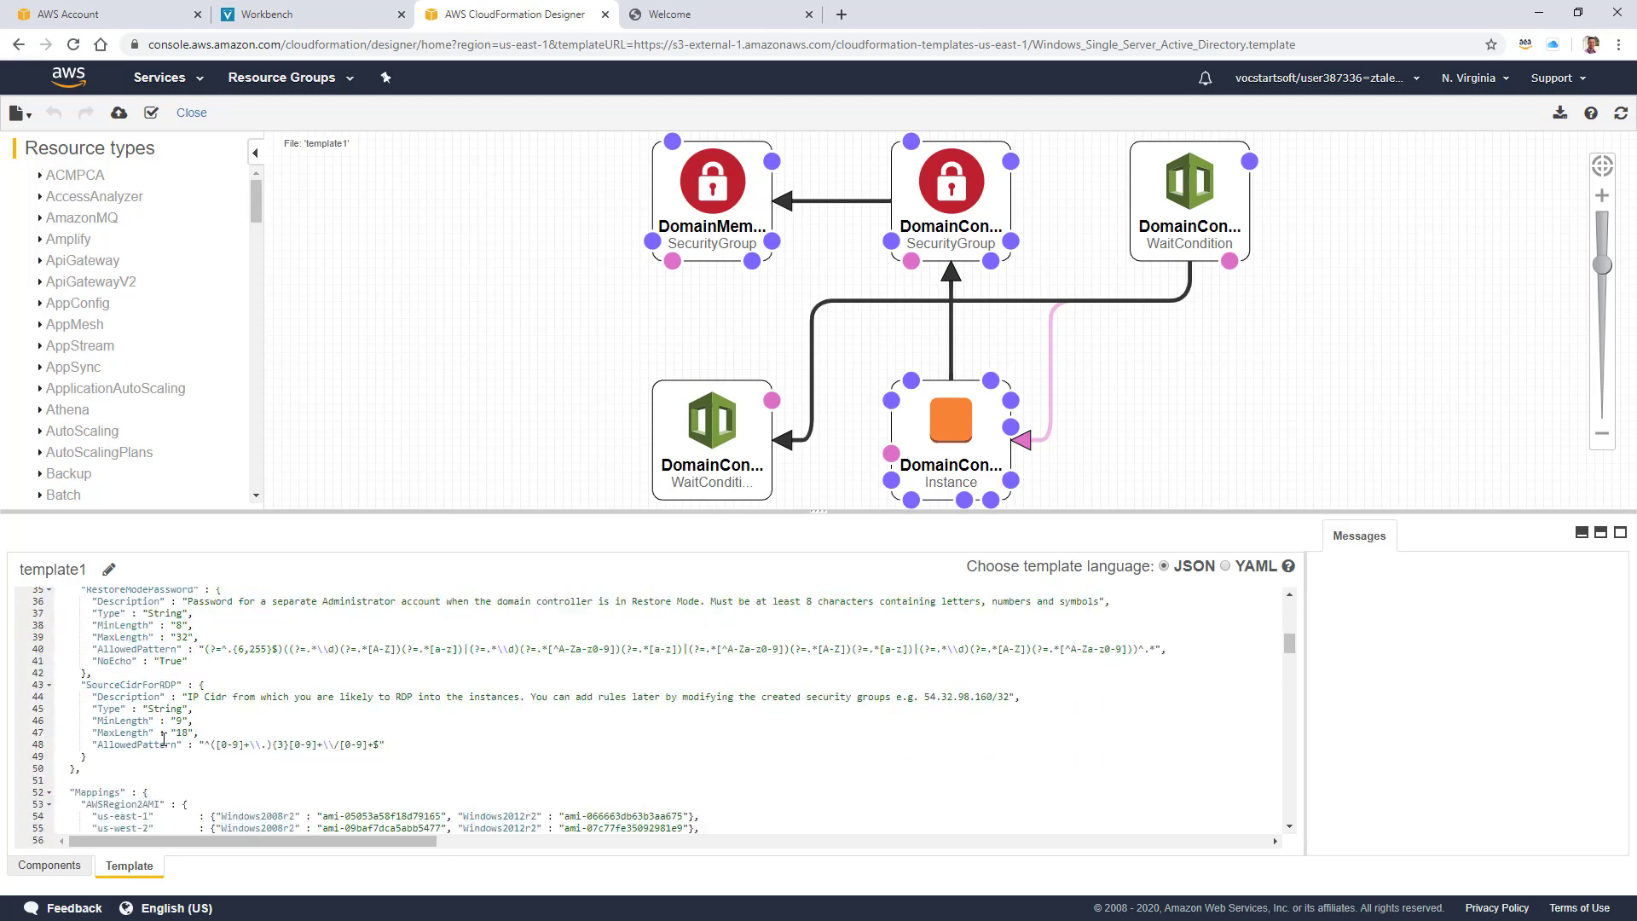
pyautogui.scroll(-7, 298, 739)
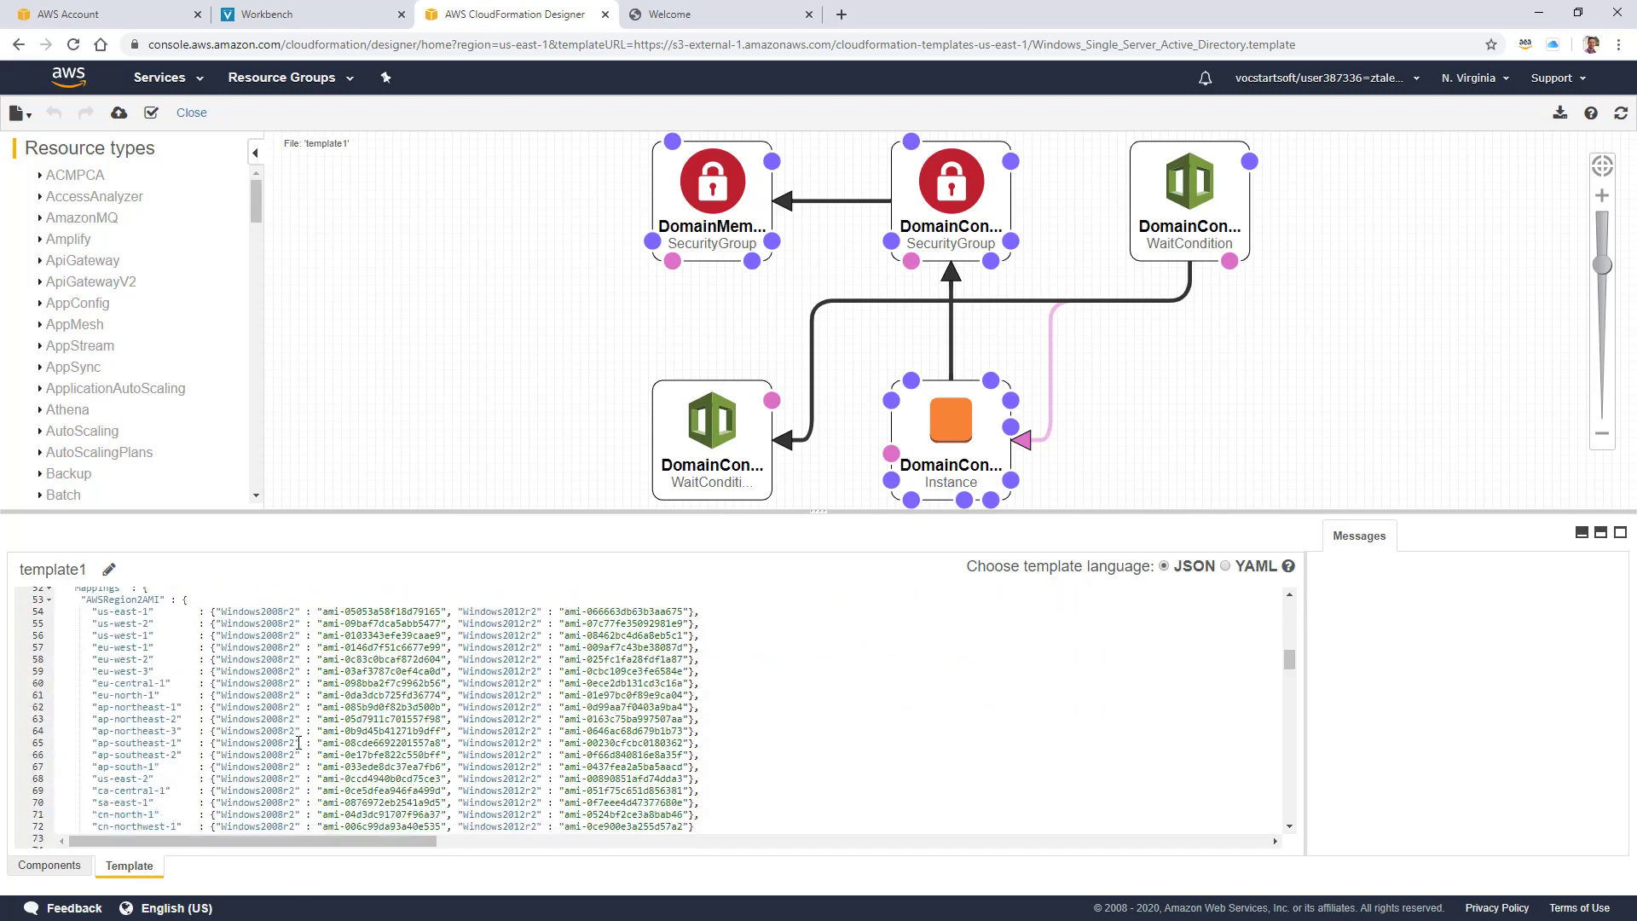
pyautogui.scroll(-4, 298, 744)
pyautogui.scroll(5, 290, 768)
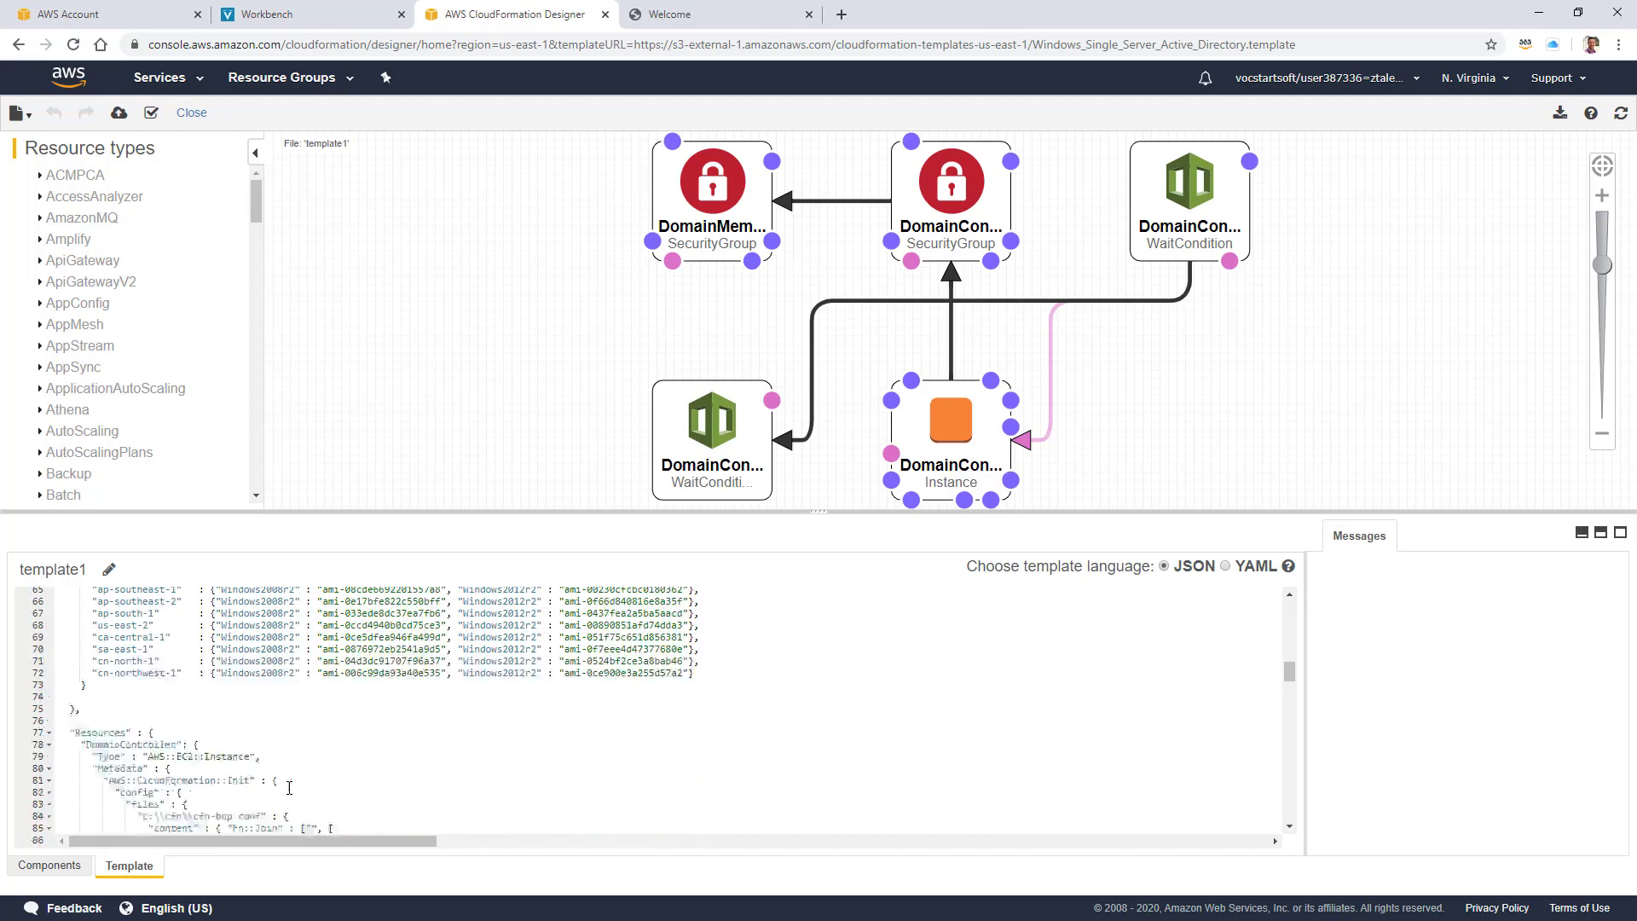
pyautogui.scroll(2, 224, 732)
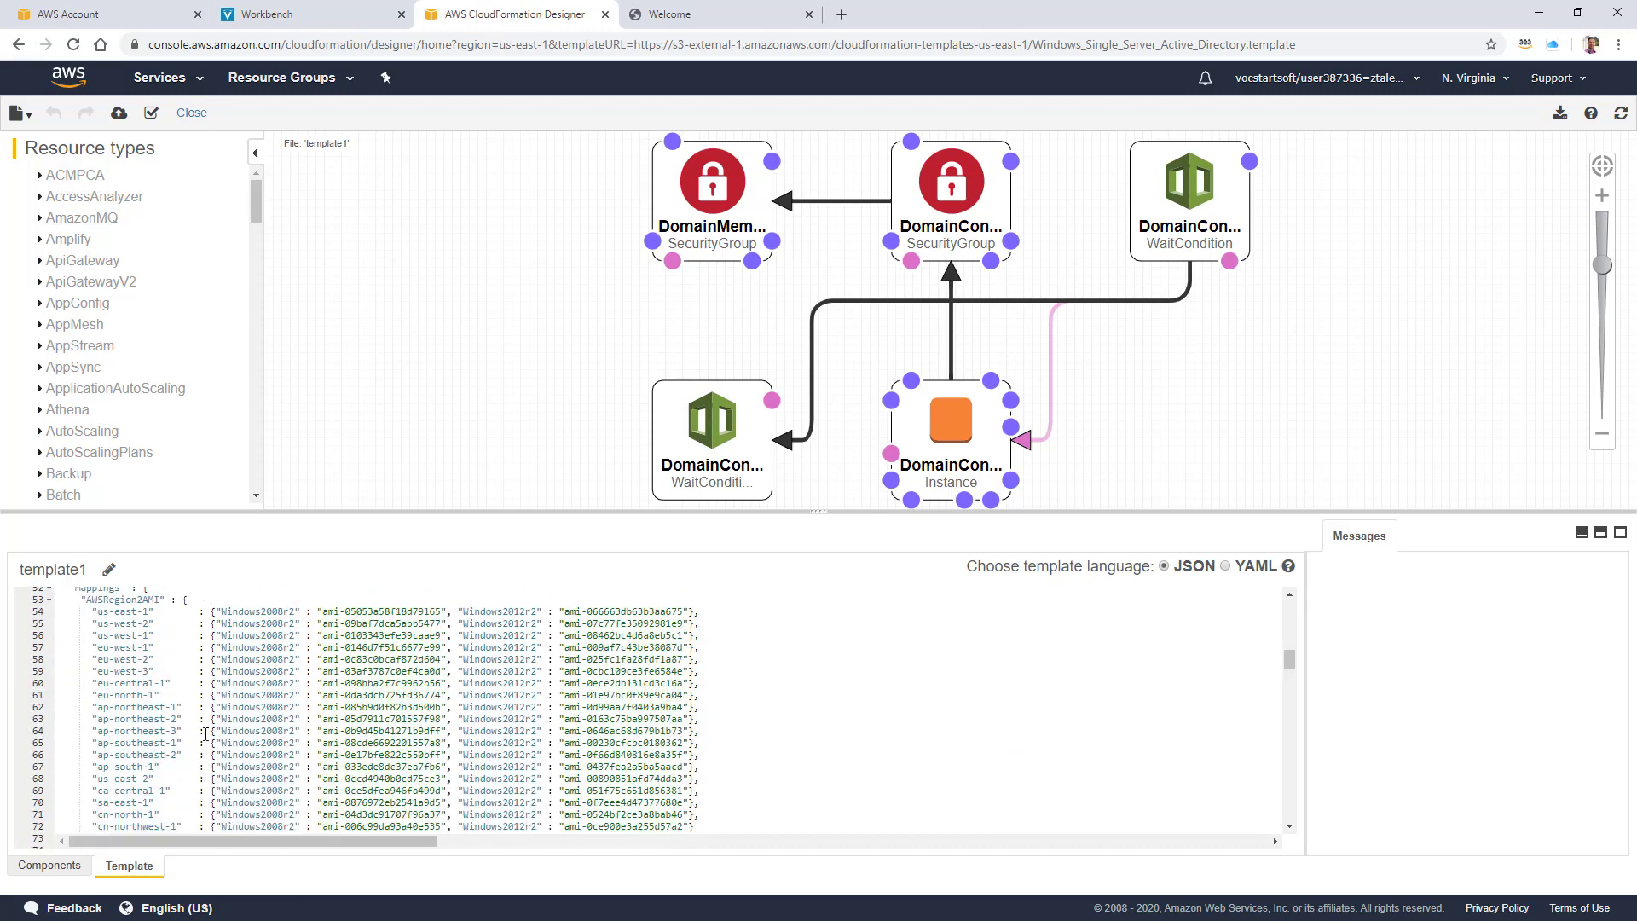